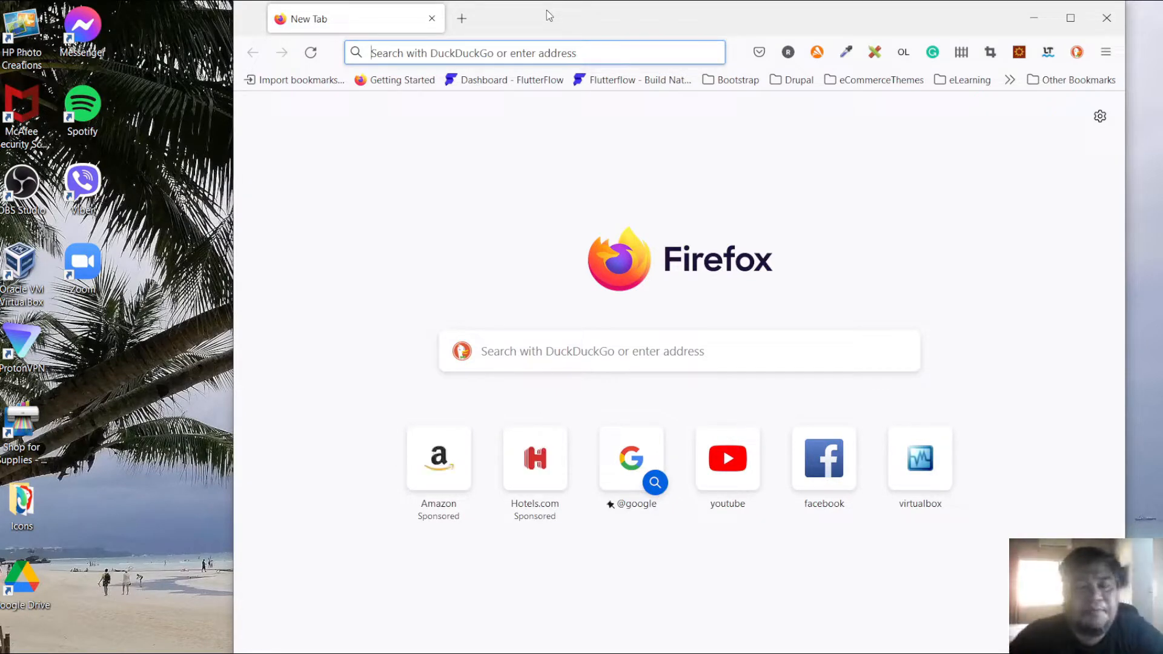
- Open ubuntu.com and go to the Ubuntu Server download page
{"action": "type", "text": "ubuntu.com"}
{"action": "key", "text": "Return"}
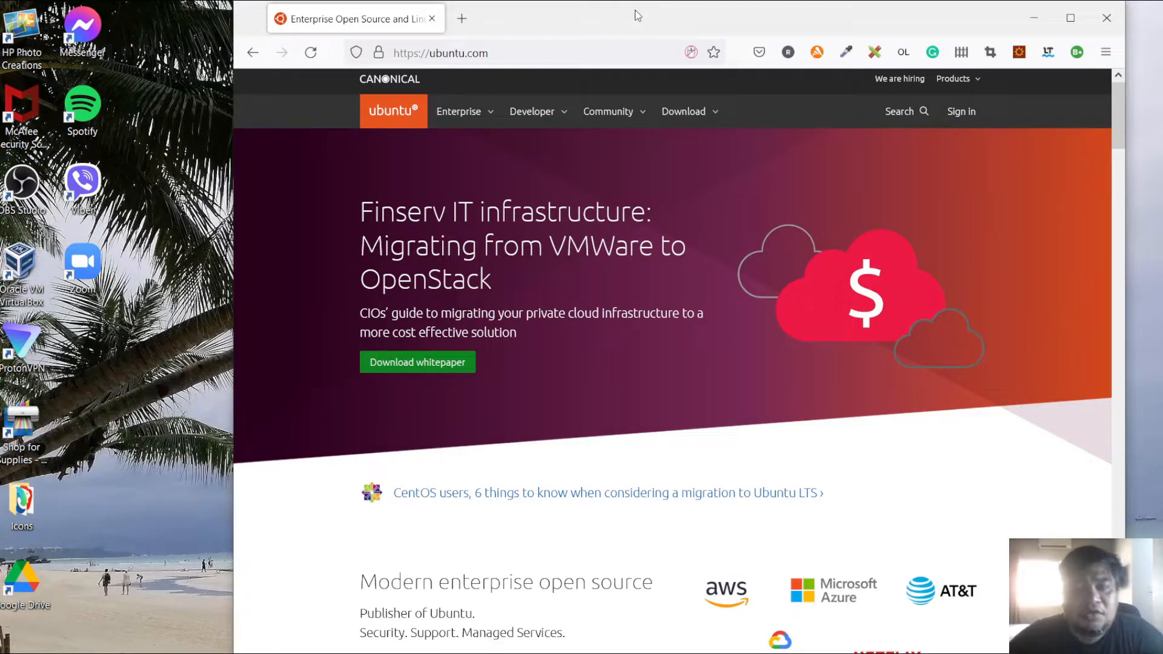
{"action": "left_click", "coordinate": [705, 116]}
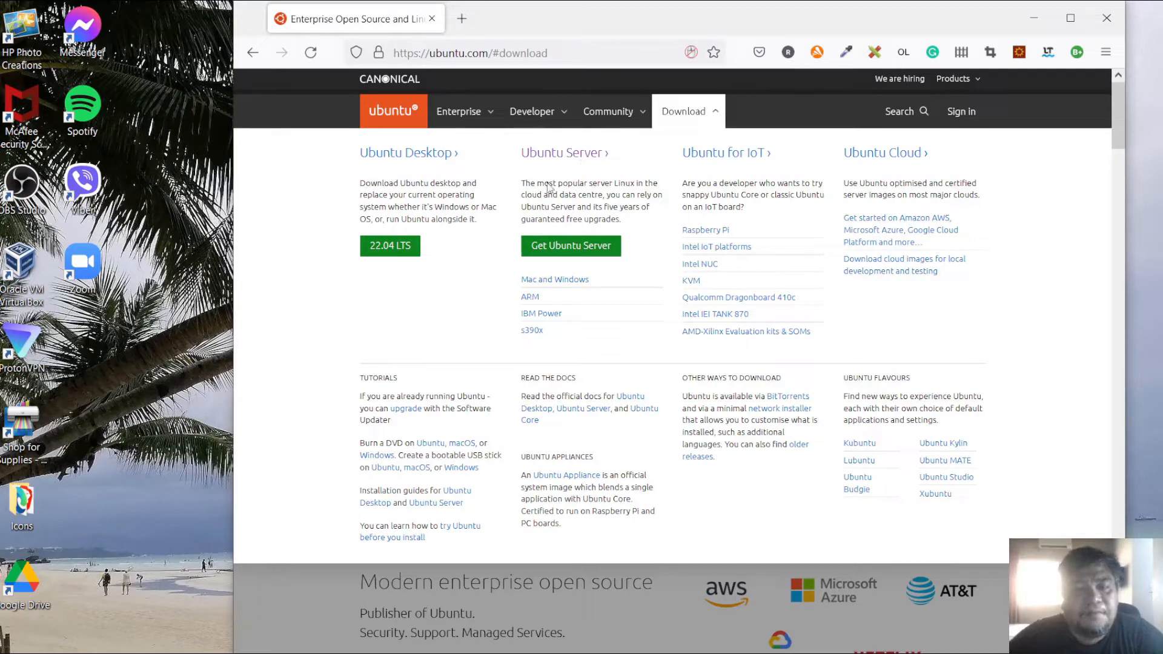
{"action": "left_click", "coordinate": [586, 250]}
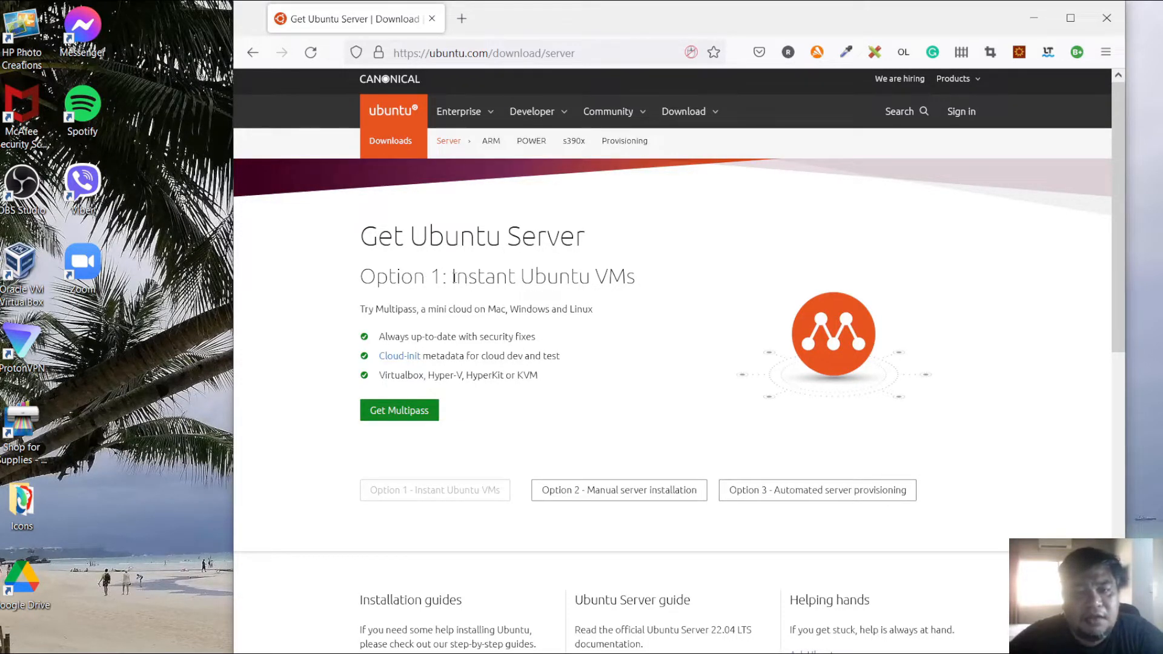
- Review the instant VM option and switch to the Option 2 manual server installation section
{"action": "left_click_drag", "start_coordinate": [452, 277], "coordinate": [642, 280]}
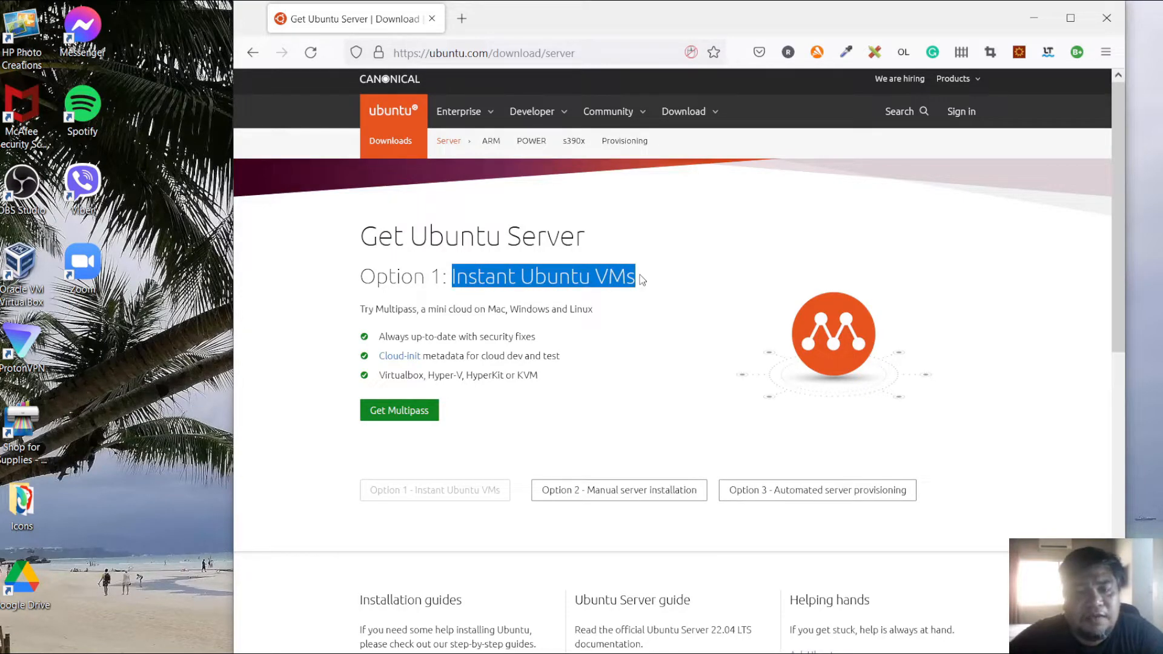
{"action": "left_click", "coordinate": [572, 332]}
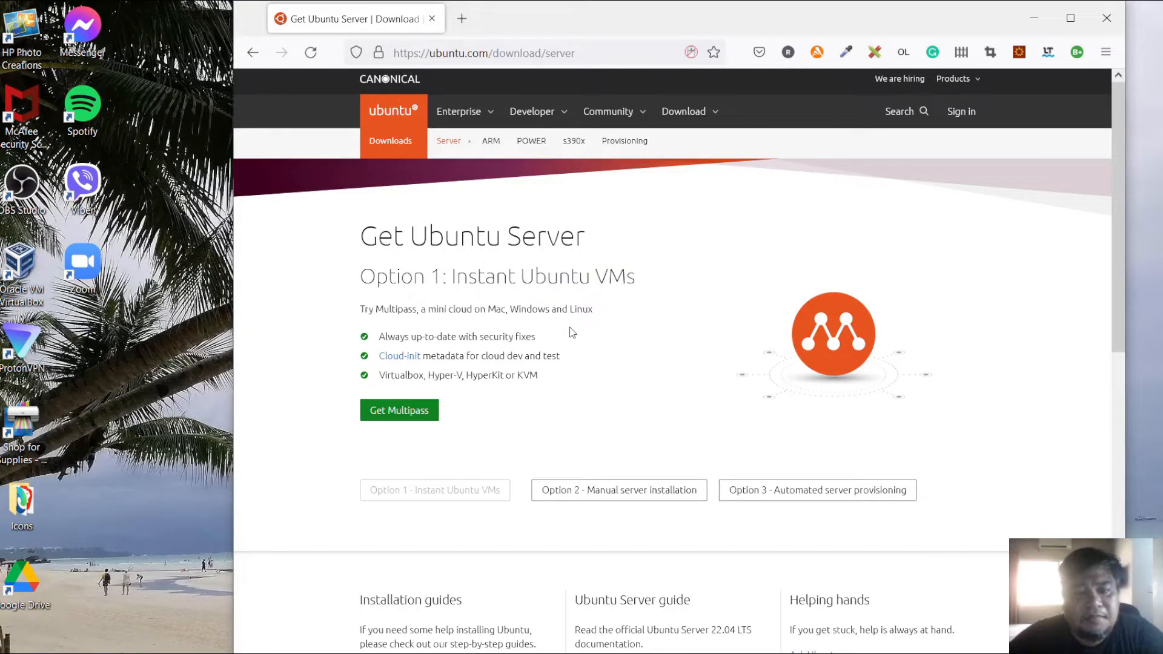
{"action": "scroll", "coordinate": [581, 400], "scroll_direction": "down", "scroll_amount": 2}
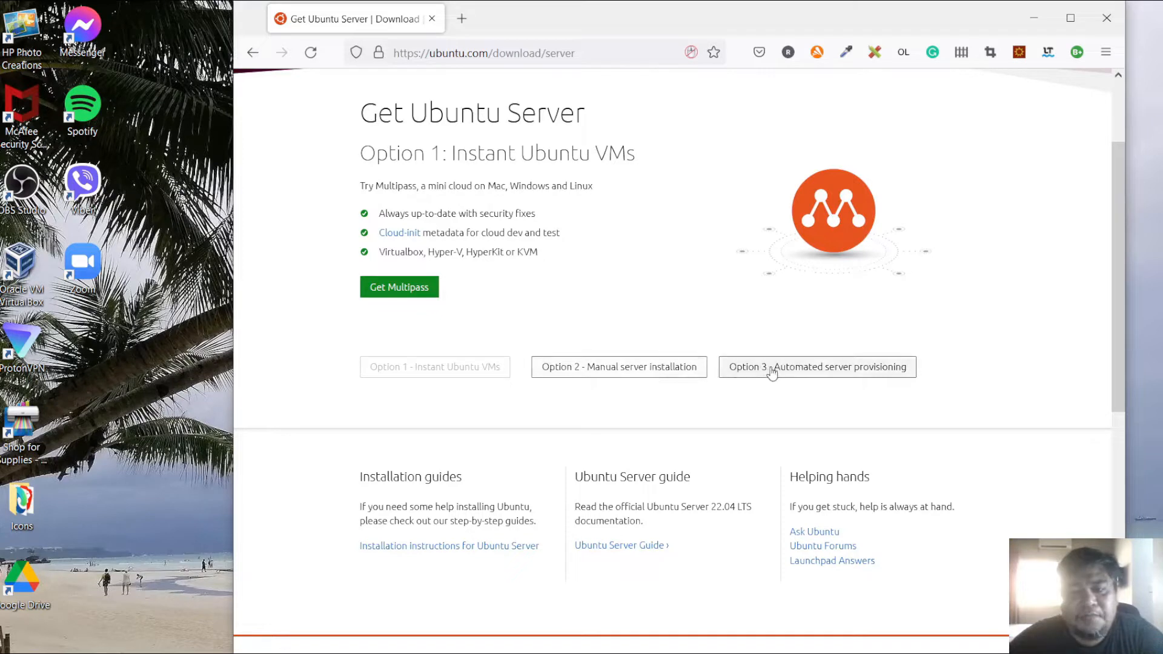
{"action": "left_click", "coordinate": [609, 373]}
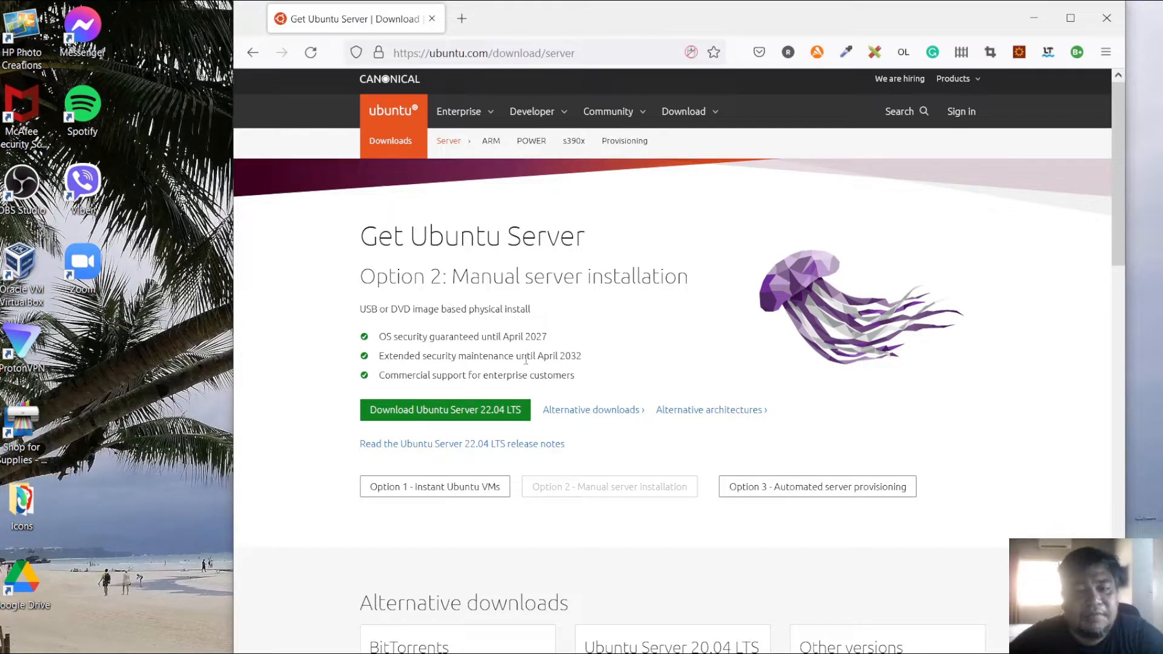
{"action": "left_click_drag", "start_coordinate": [386, 337], "coordinate": [549, 339]}
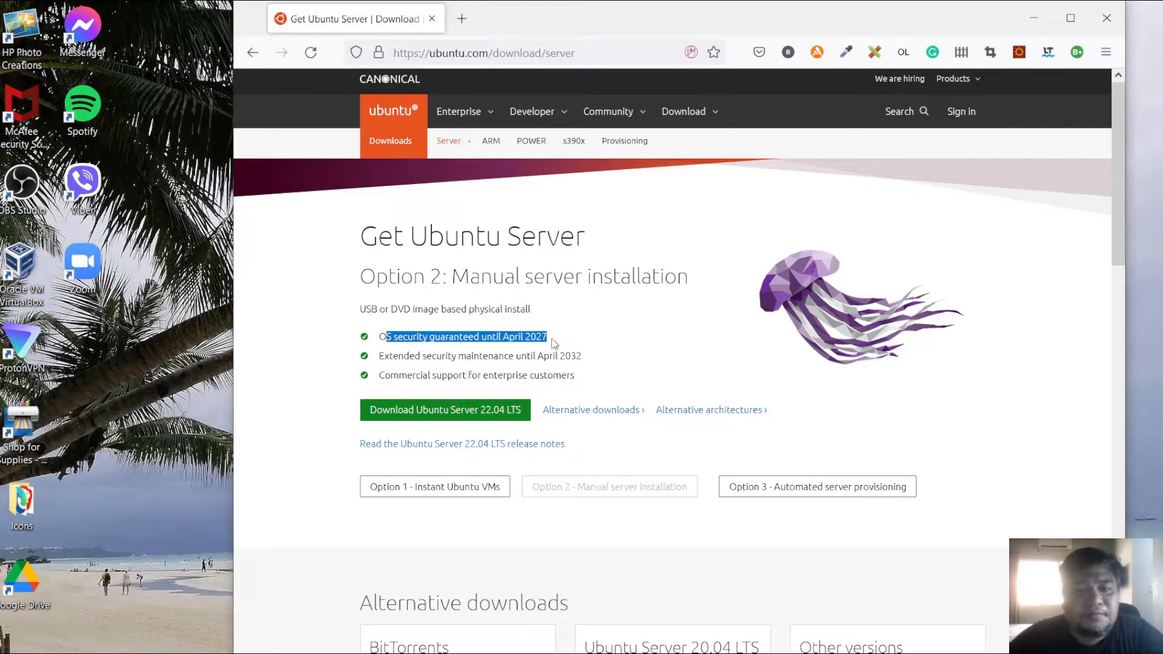
{"action": "left_click", "coordinate": [512, 352]}
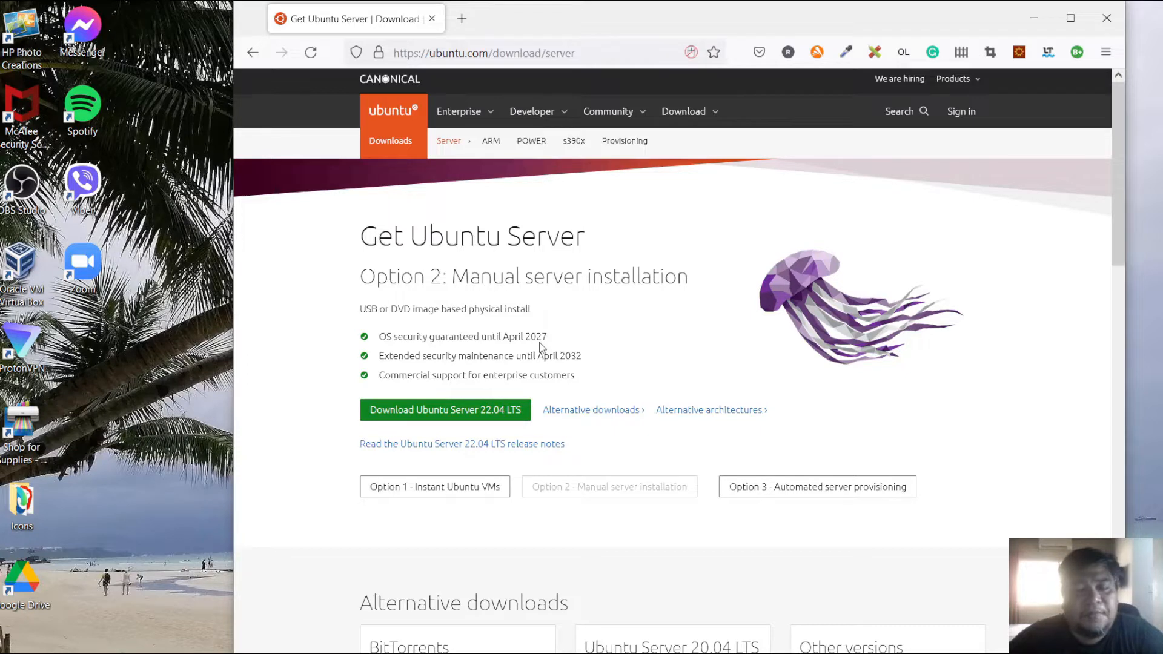
- Start downloading the Ubuntu Server 22.04 LTS ISO and cancel the download
{"action": "left_click", "coordinate": [455, 414]}
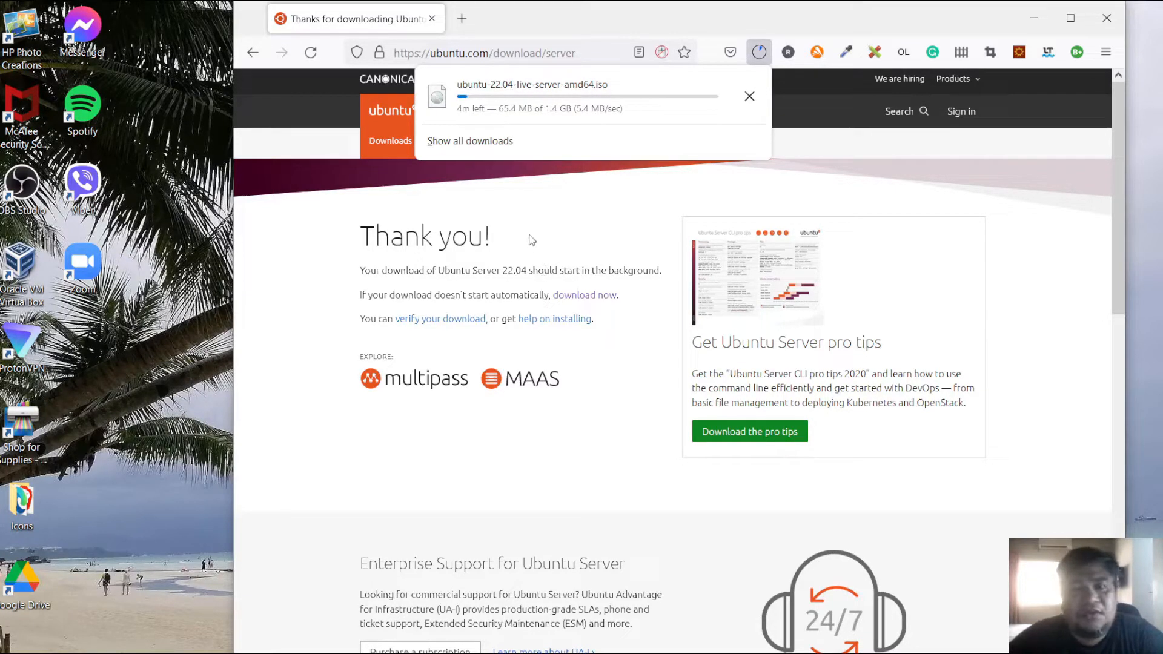
{"action": "left_click", "coordinate": [750, 97]}
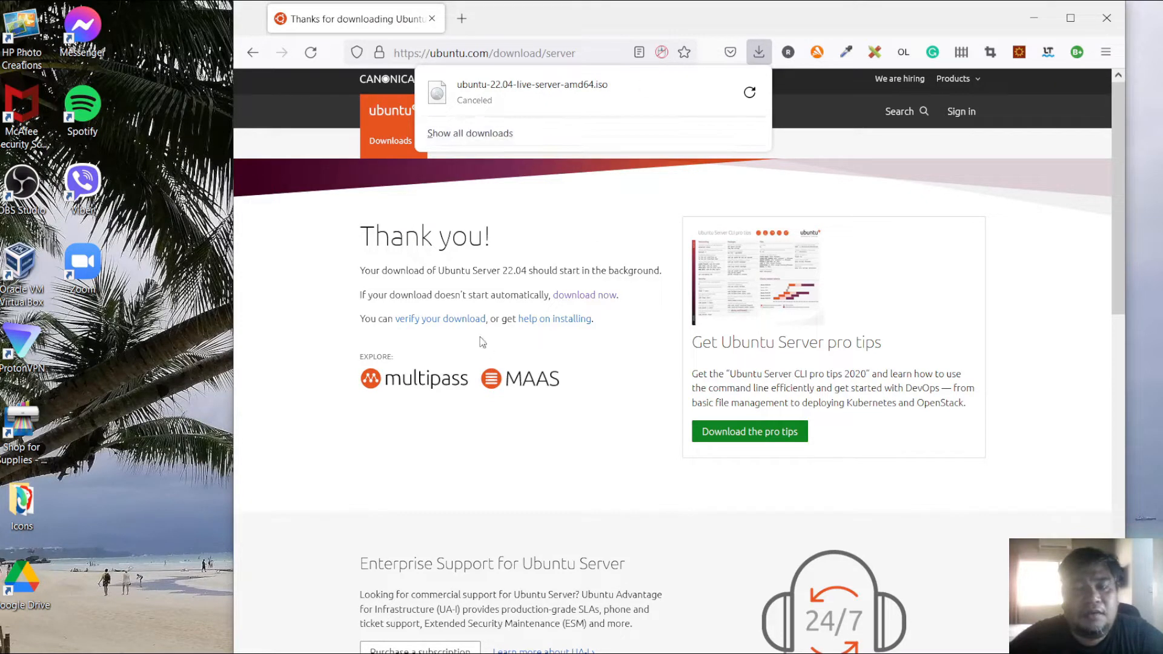
{"action": "left_click", "coordinate": [471, 267]}
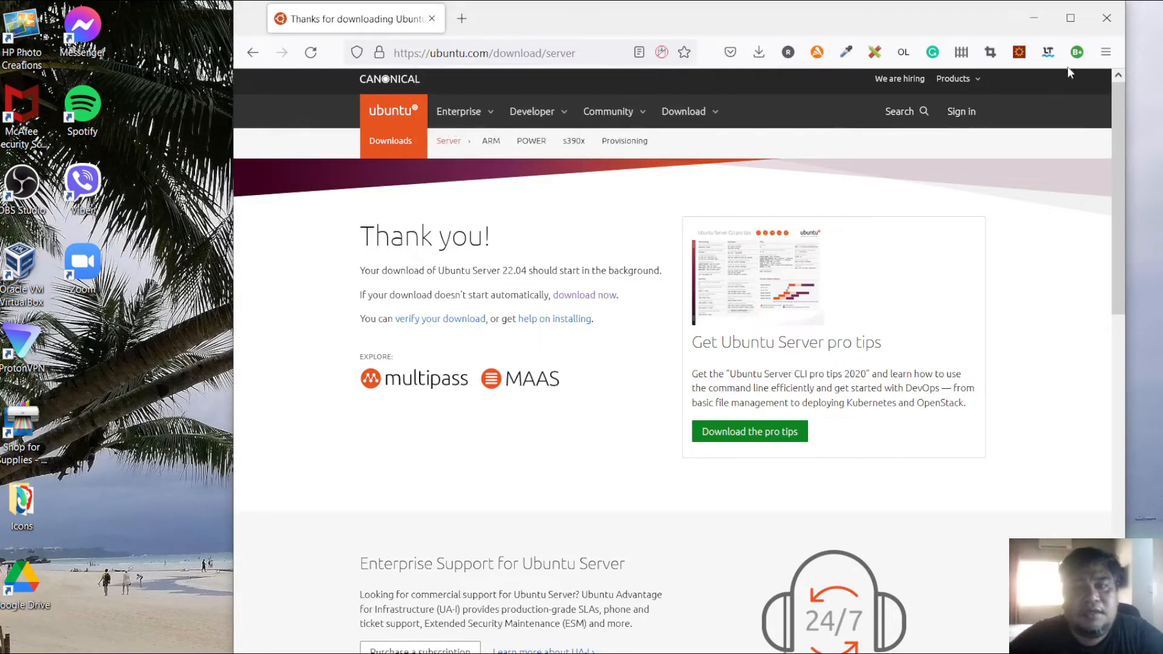
- Close the browser, launch Oracle VM VirtualBox Manager and start creating a new virtual machine
{"action": "left_click", "coordinate": [1106, 26]}
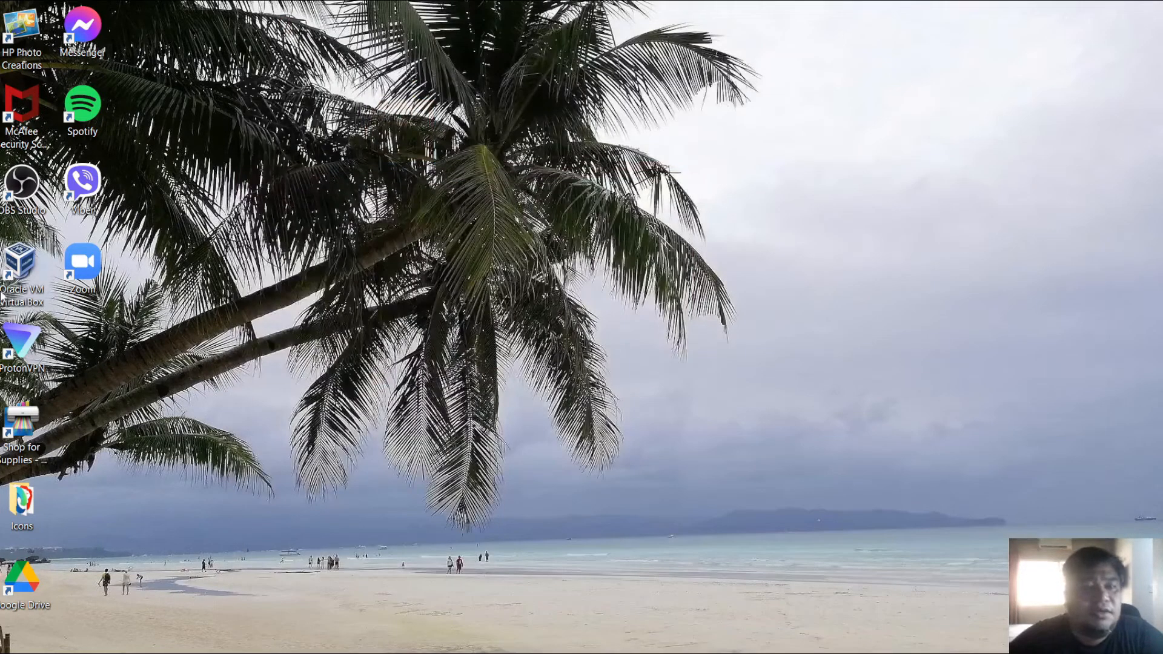
{"action": "left_click", "coordinate": [17, 297]}
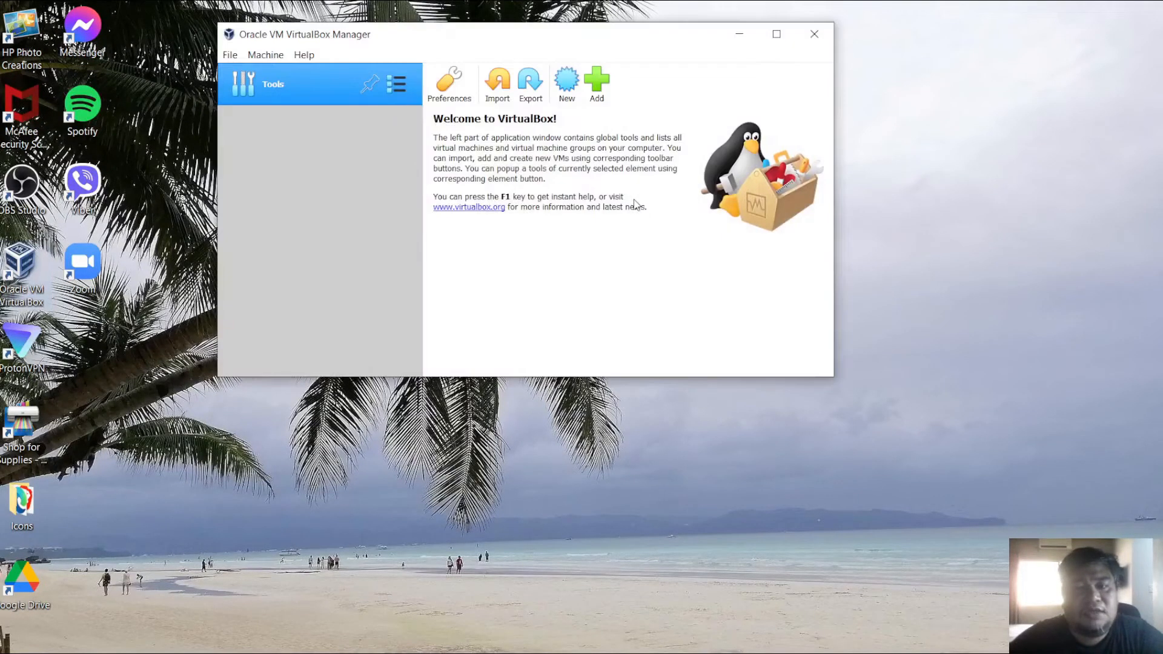
{"action": "left_click_drag", "start_coordinate": [508, 39], "coordinate": [529, 21]}
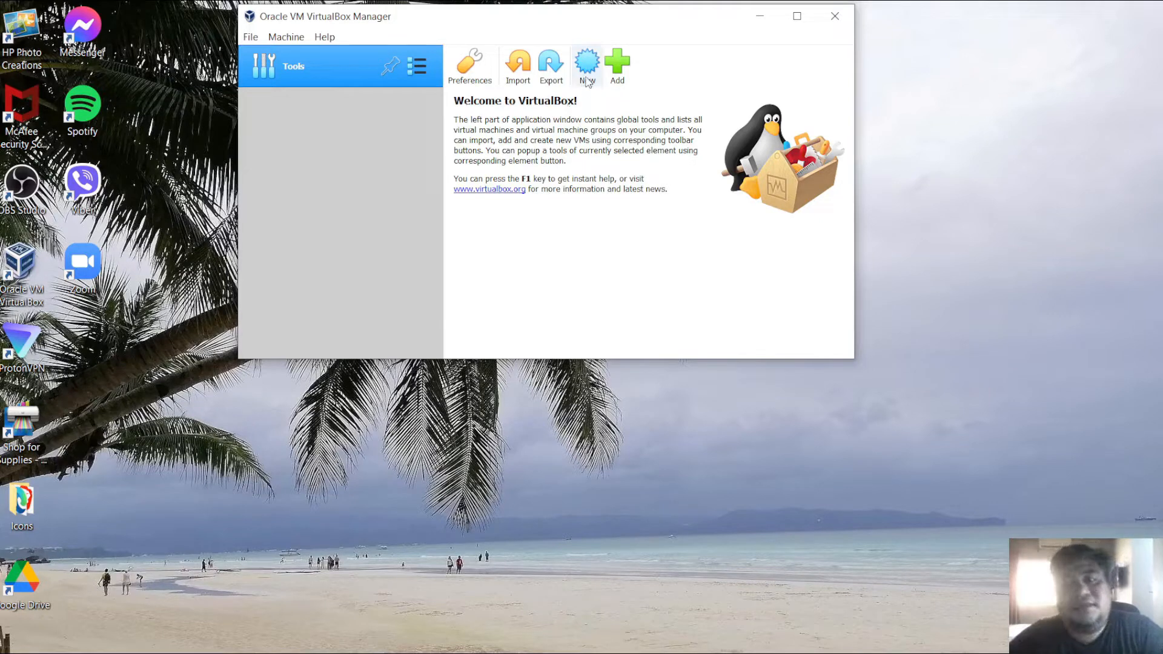
{"action": "left_click", "coordinate": [285, 39]}
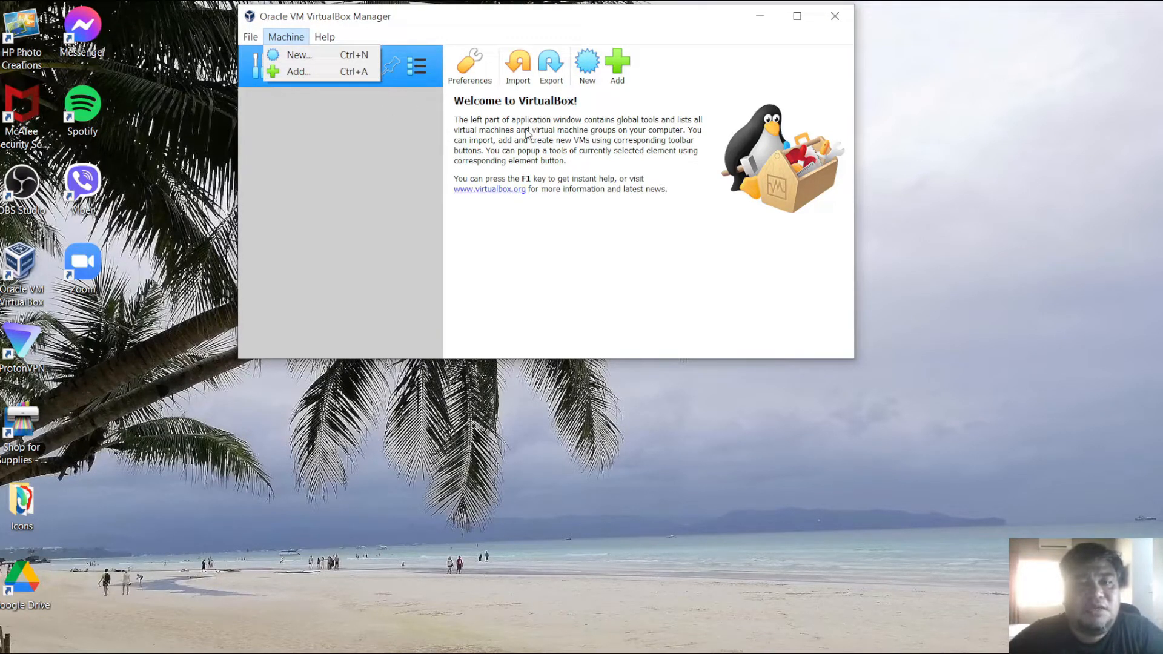
{"action": "left_click", "coordinate": [280, 56]}
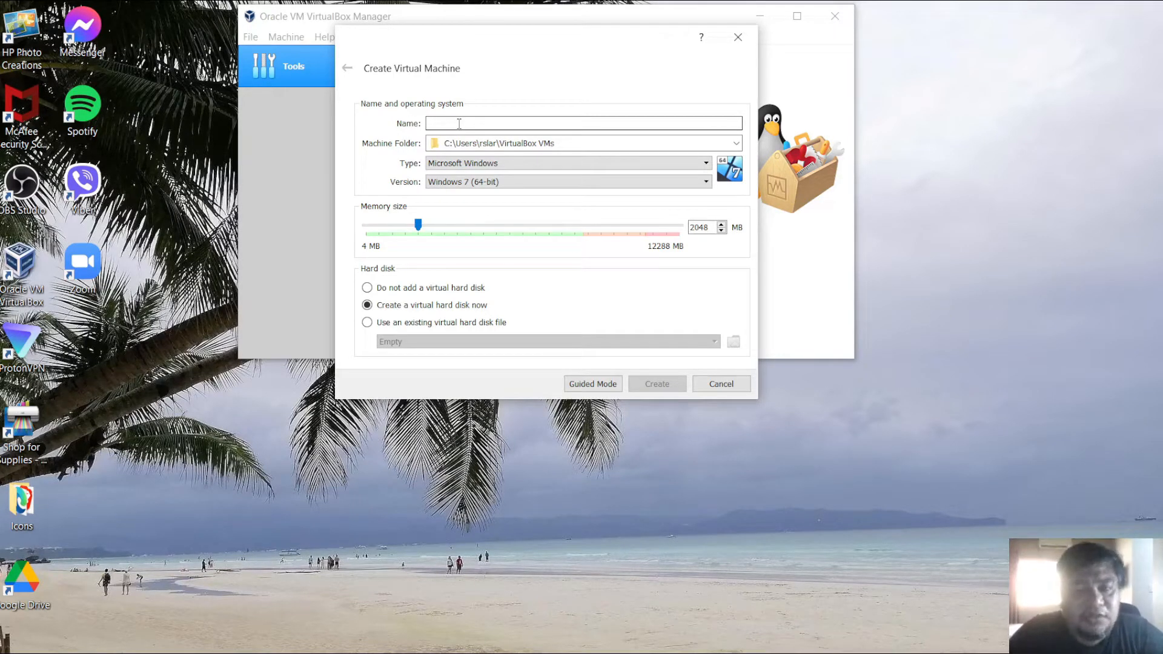
- Name the new virtual machine Ubuntu2204
{"action": "type", "text": "Ub"}
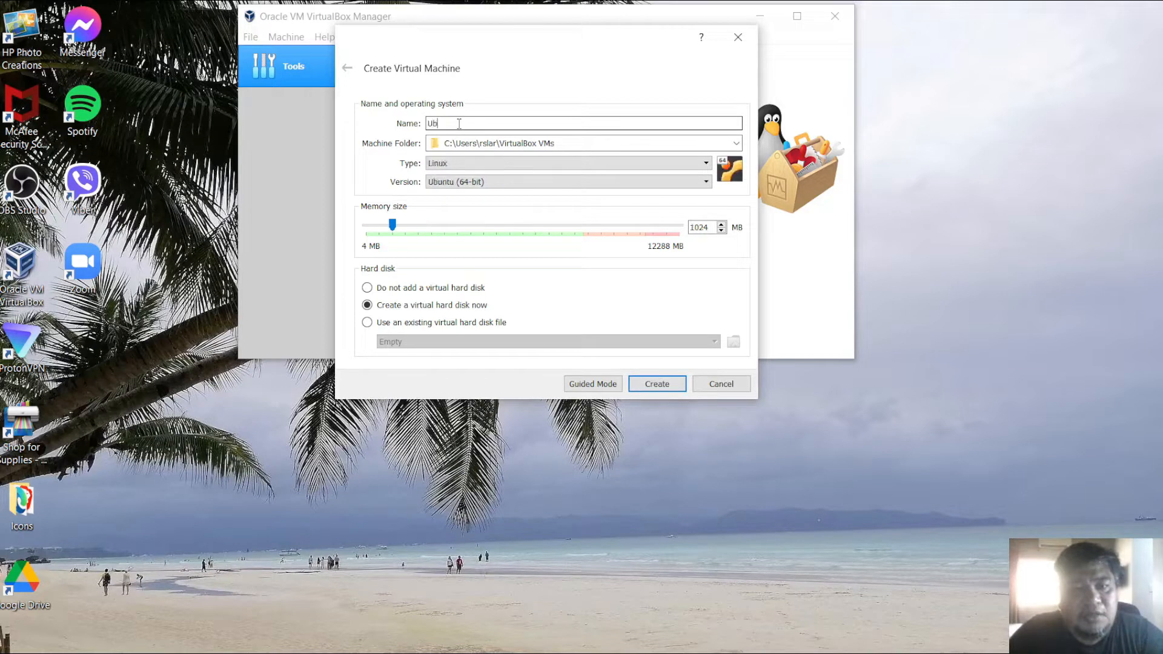
{"action": "type", "text": "untu"}
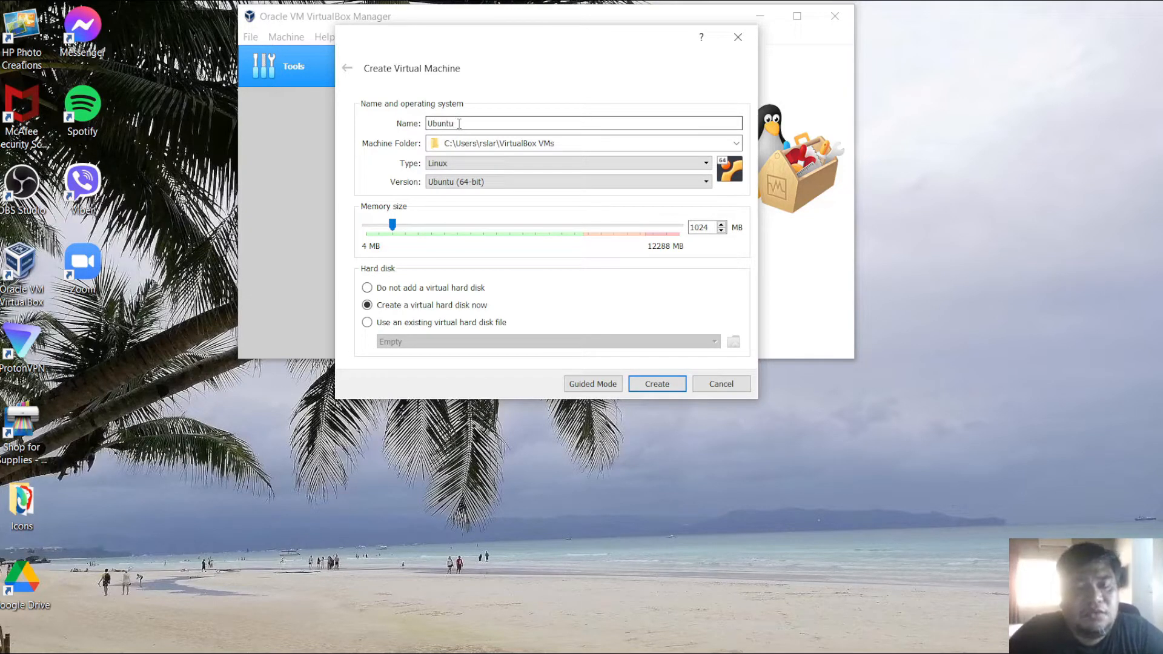
{"action": "type", "text": "2204"}
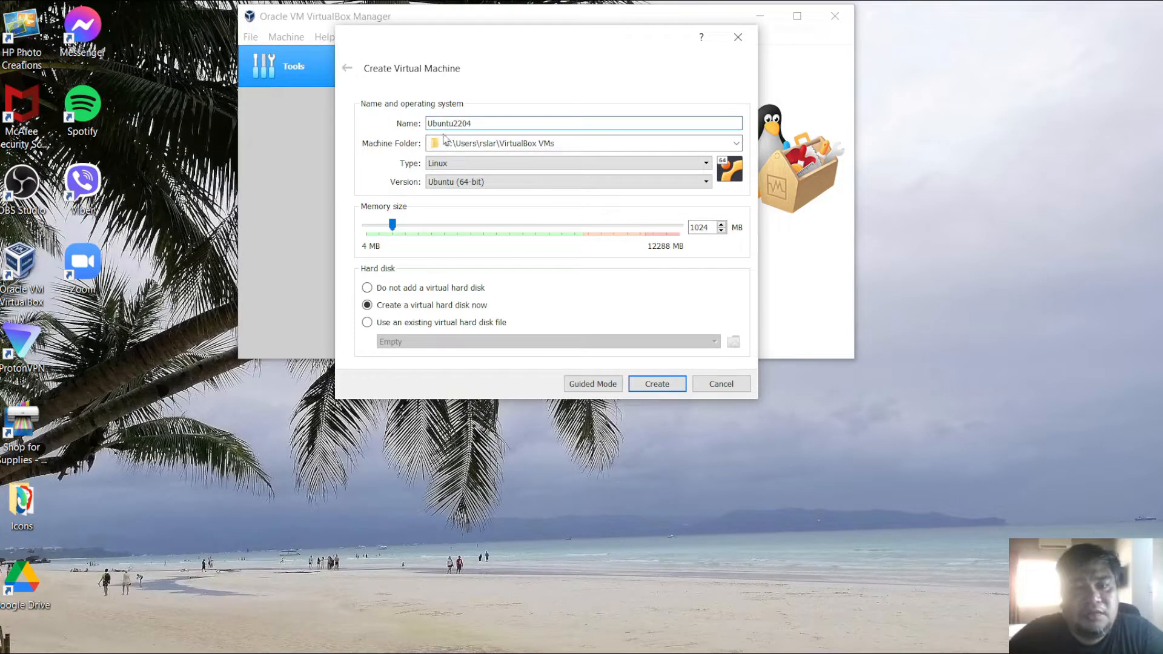
{"action": "left_click", "coordinate": [466, 143]}
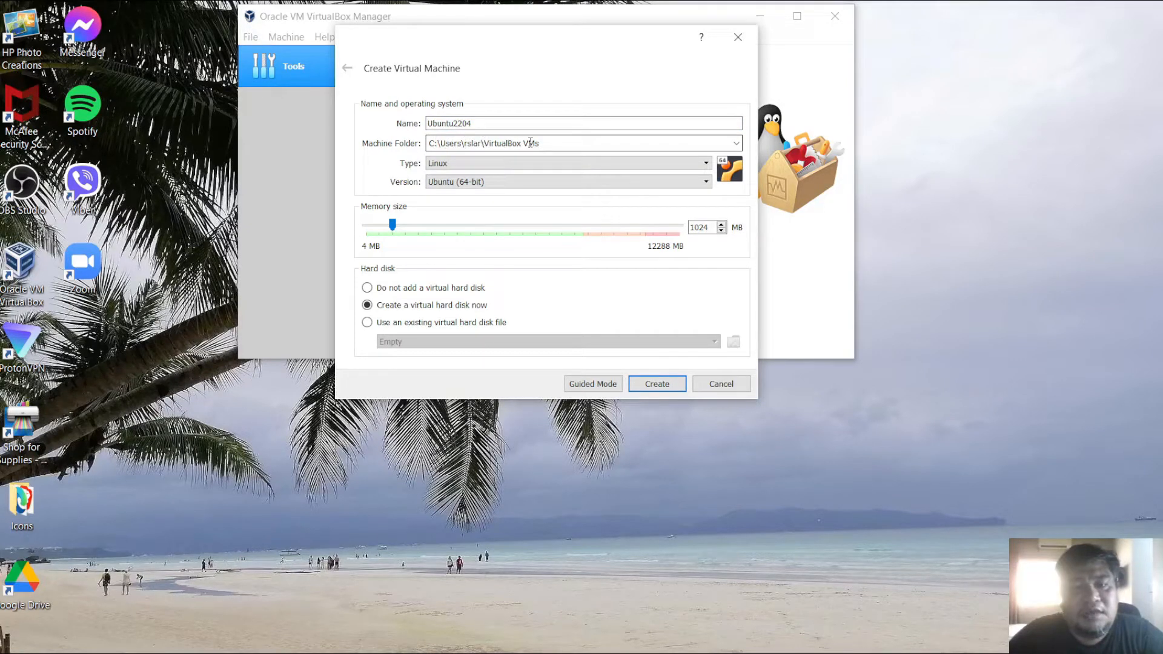
{"action": "left_click", "coordinate": [559, 143]}
- Set the machine type to Linux and the version to Ubuntu (64-bit)
{"action": "left_click", "coordinate": [450, 164]}
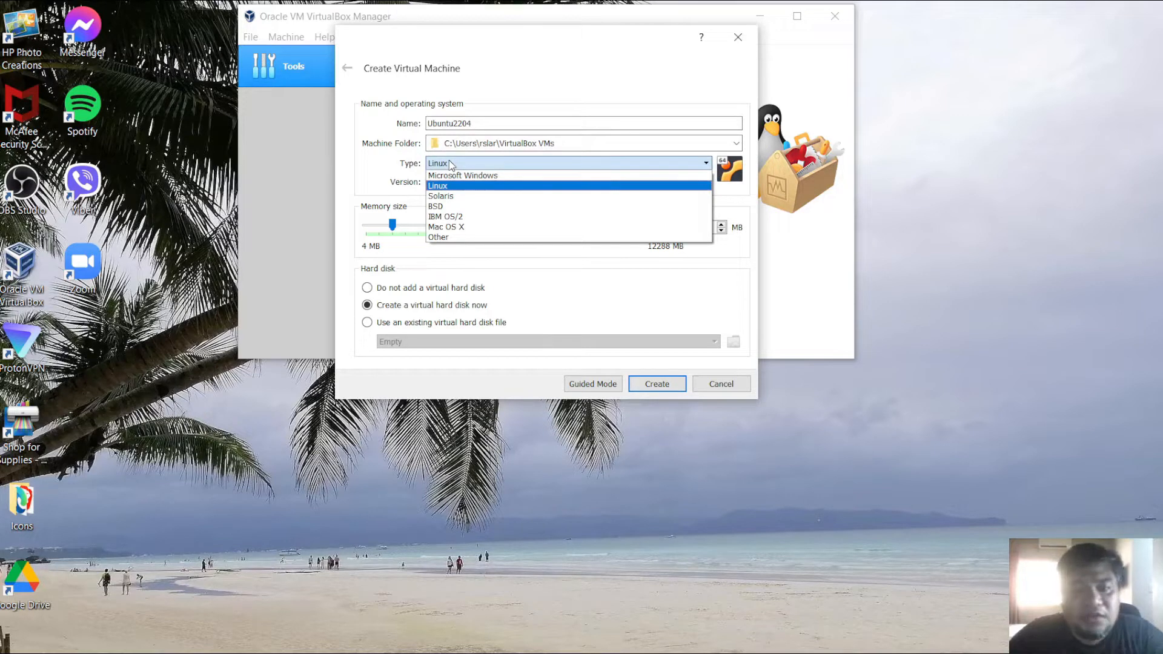
{"action": "left_click", "coordinate": [450, 163]}
{"action": "left_click", "coordinate": [450, 163]}
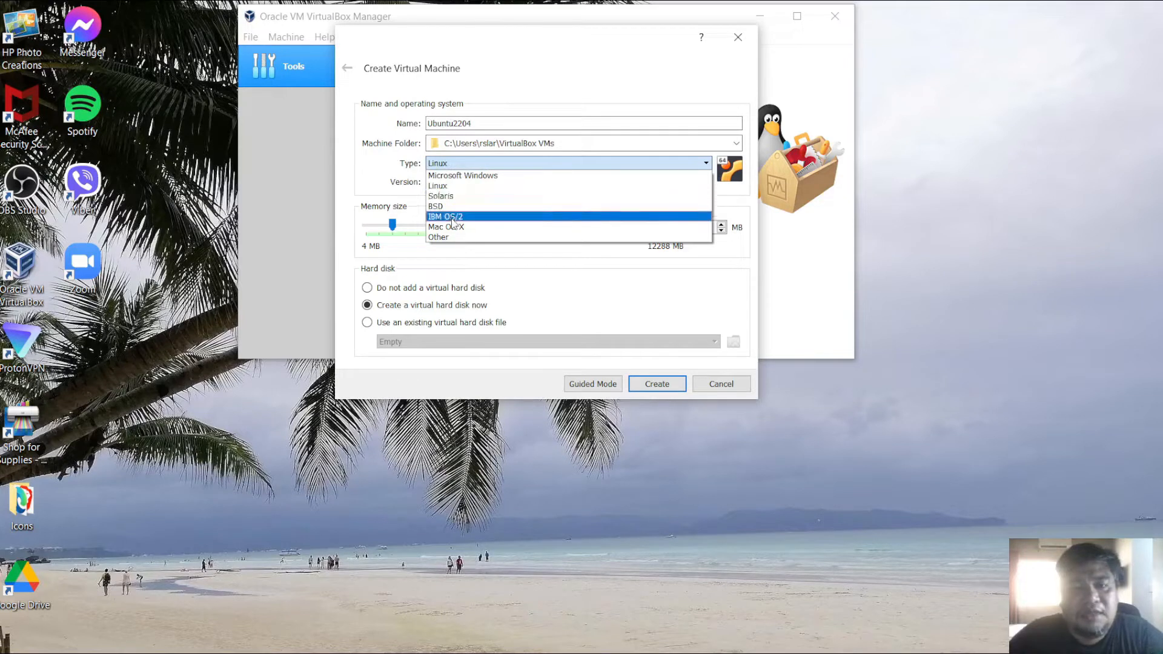
{"action": "left_click", "coordinate": [459, 186]}
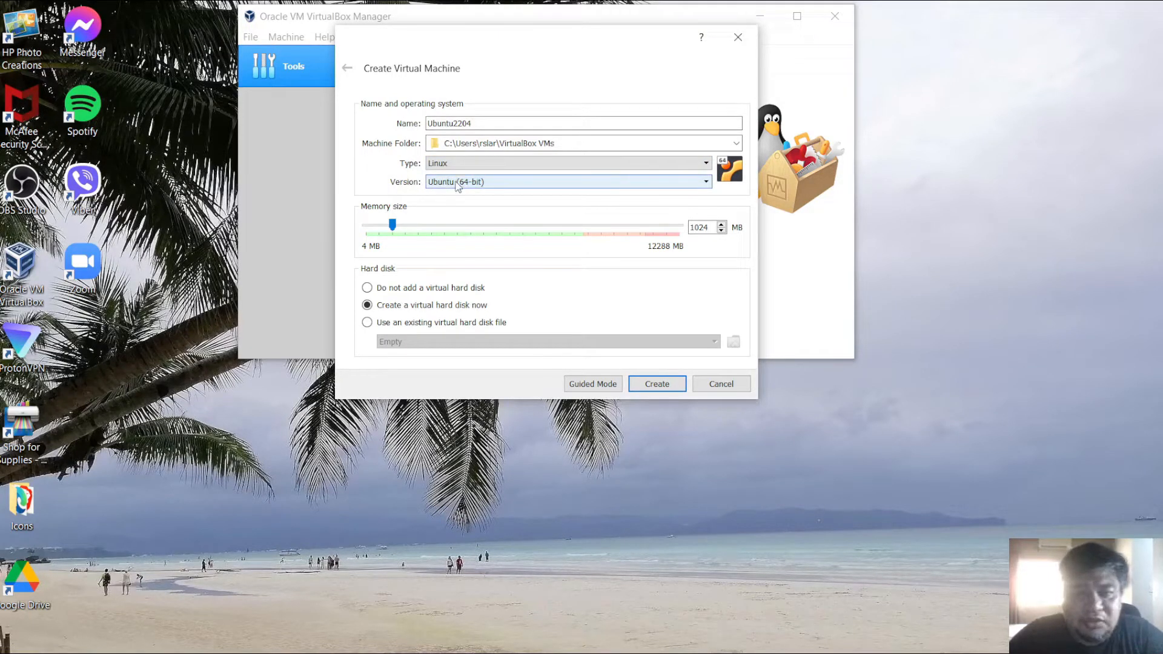
{"action": "left_click", "coordinate": [458, 183]}
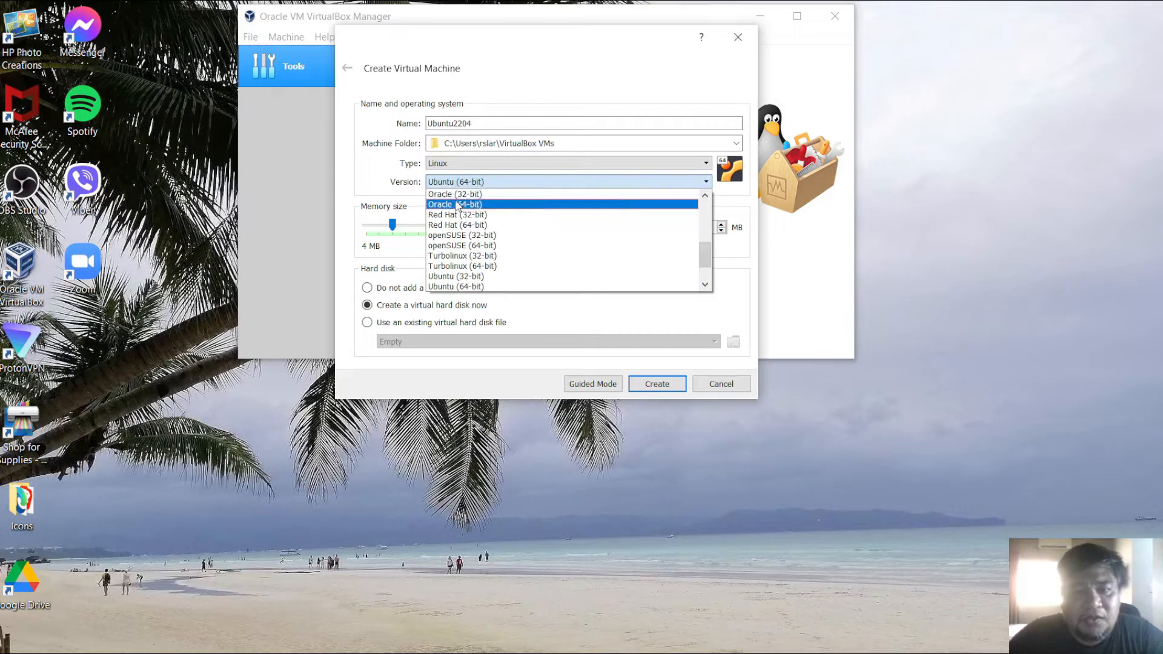
{"action": "left_click", "coordinate": [477, 289]}
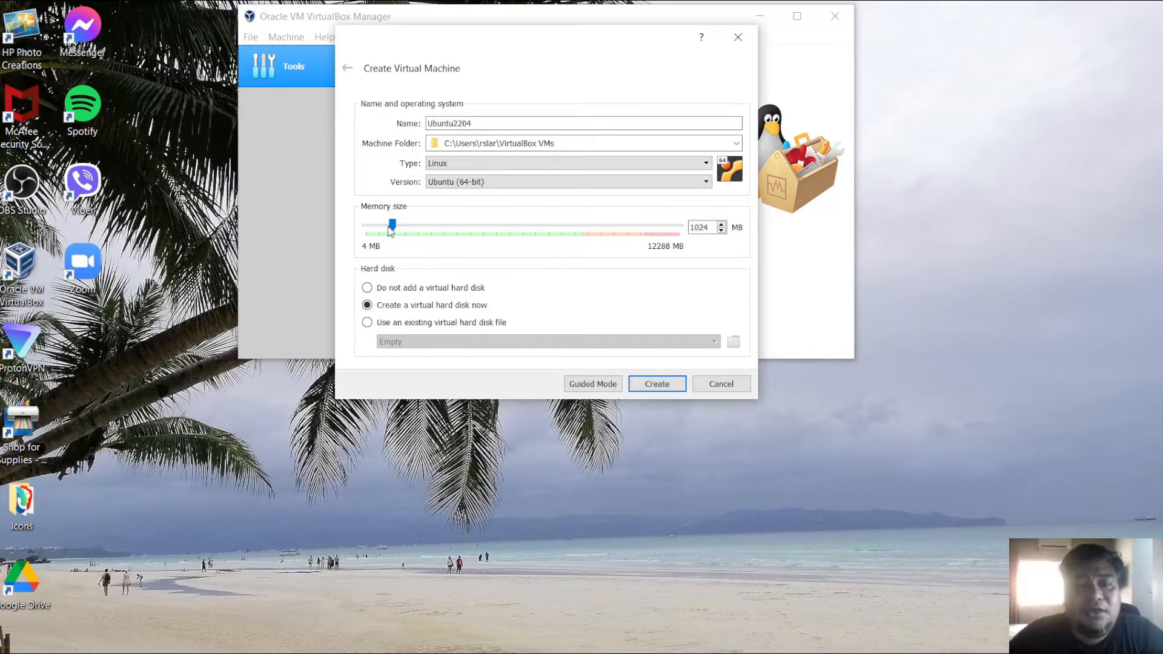
- Set the memory size to 3100 MB and create the machine with a new virtual hard disk
{"action": "left_click_drag", "start_coordinate": [395, 226], "coordinate": [423, 234]}
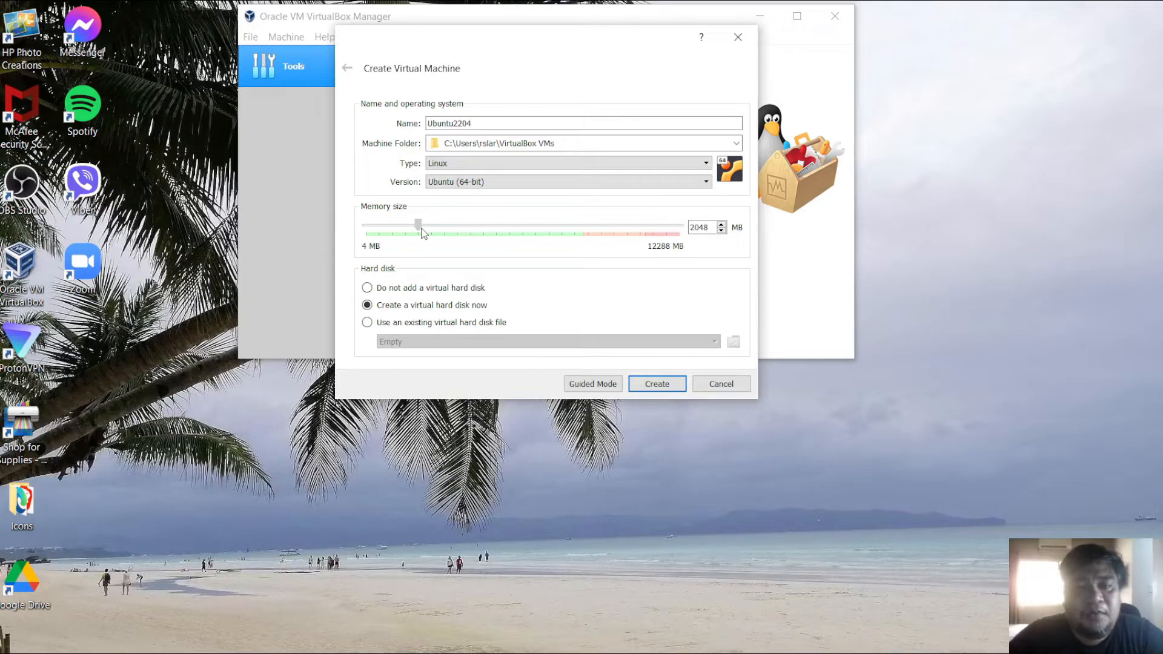
{"action": "left_click_drag", "start_coordinate": [423, 234], "coordinate": [452, 237]}
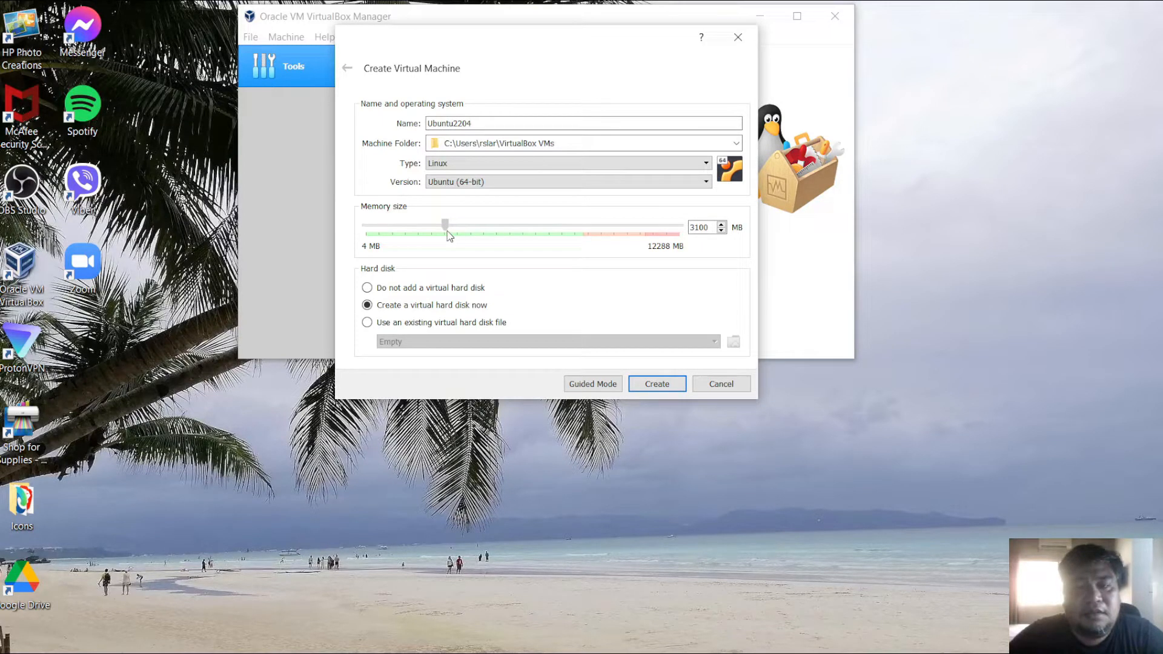
{"action": "left_click_drag", "start_coordinate": [449, 235], "coordinate": [448, 235]}
{"action": "left_click_drag", "start_coordinate": [445, 225], "coordinate": [446, 226]}
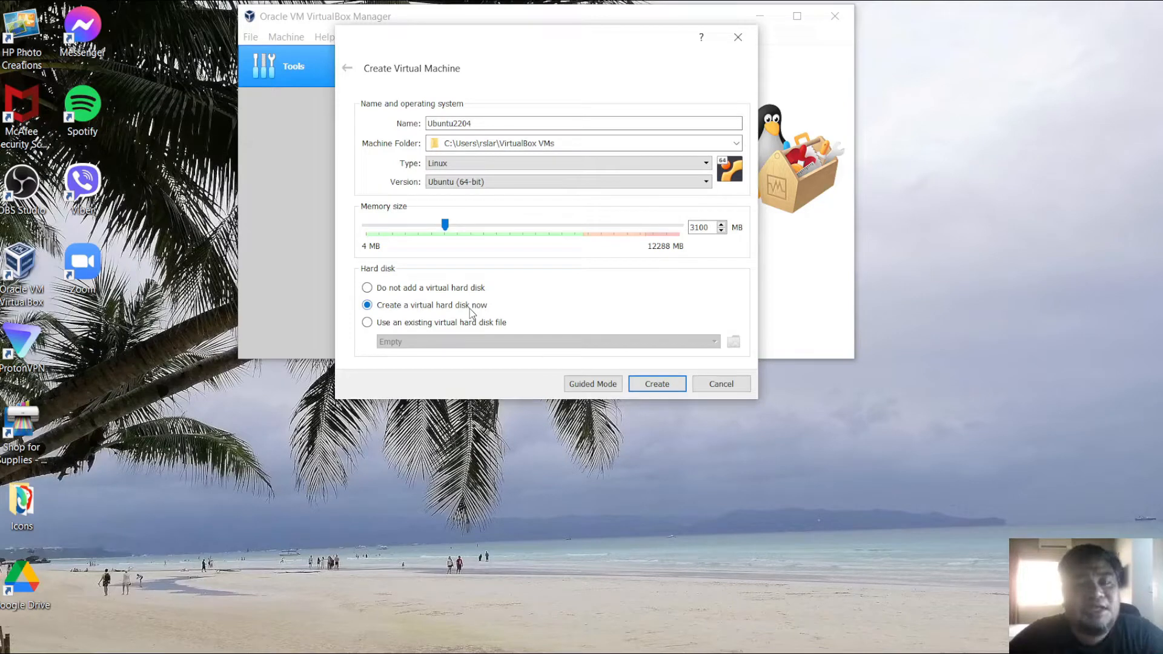
{"action": "left_click", "coordinate": [667, 384]}
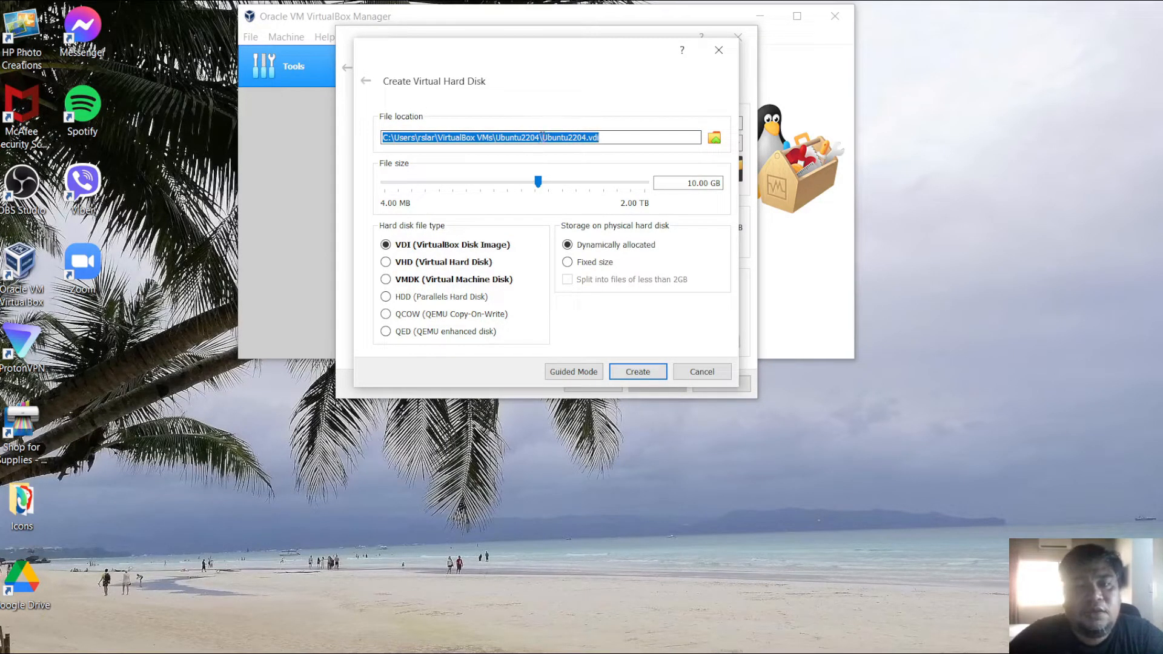
- Inspect the virtual hard disk's file location path
{"action": "left_click", "coordinate": [543, 136]}
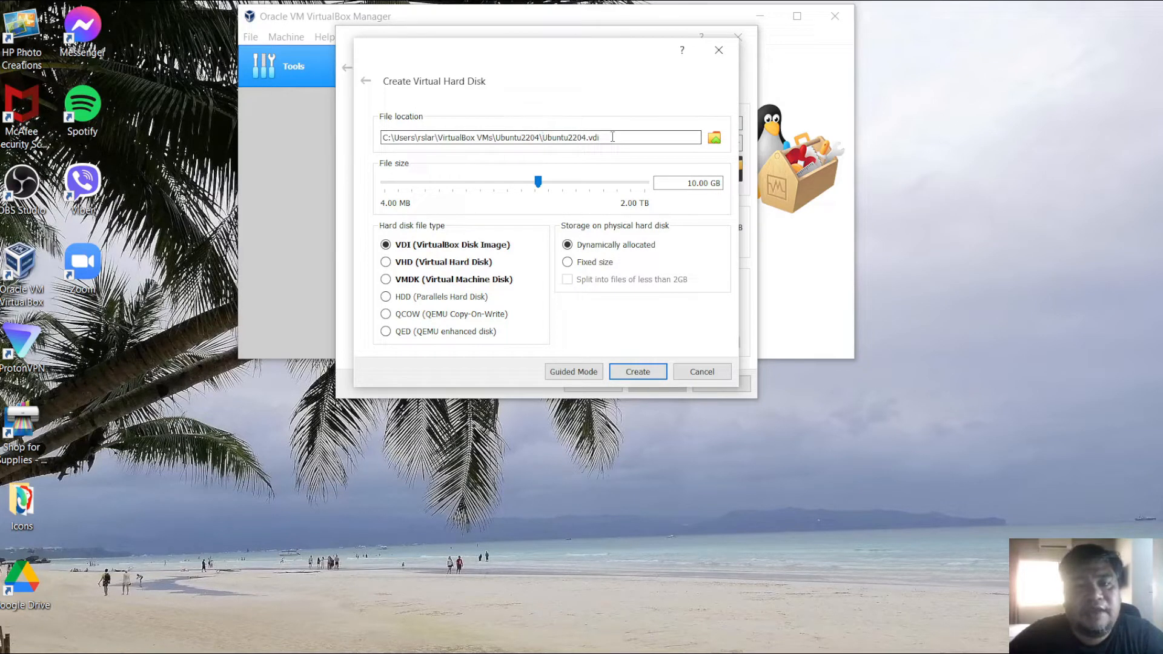
{"action": "left_click_drag", "start_coordinate": [611, 137], "coordinate": [567, 139]}
{"action": "left_click", "coordinate": [612, 138]}
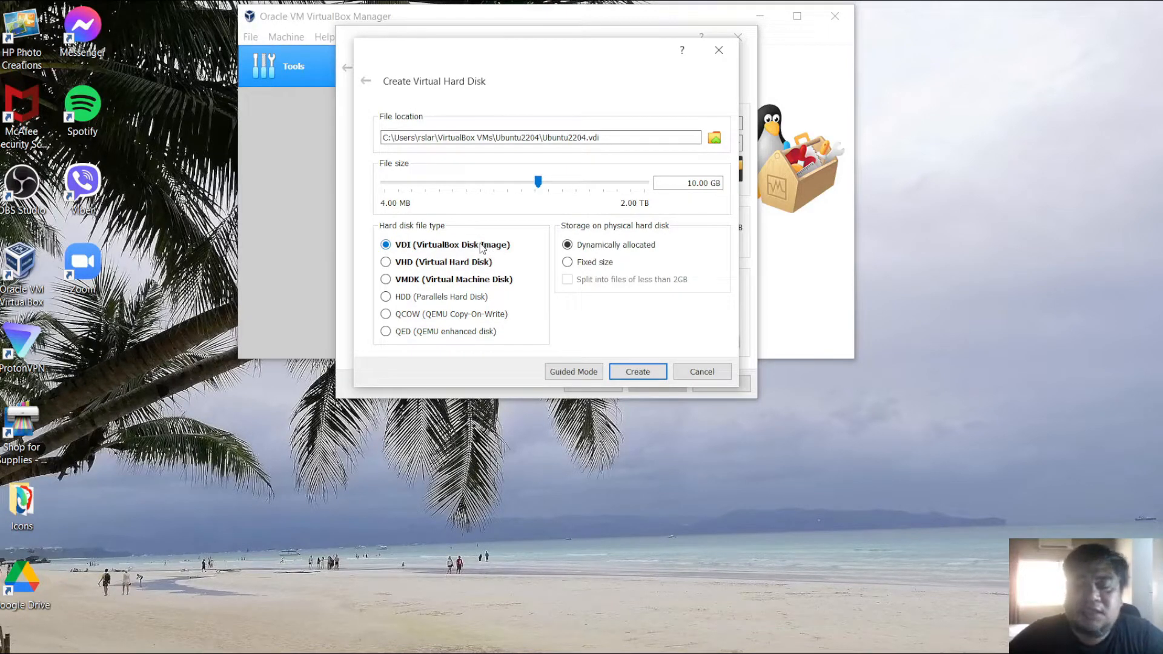
- Try the VHD and VMDK disk file types and return to VDI
{"action": "left_click", "coordinate": [457, 264]}
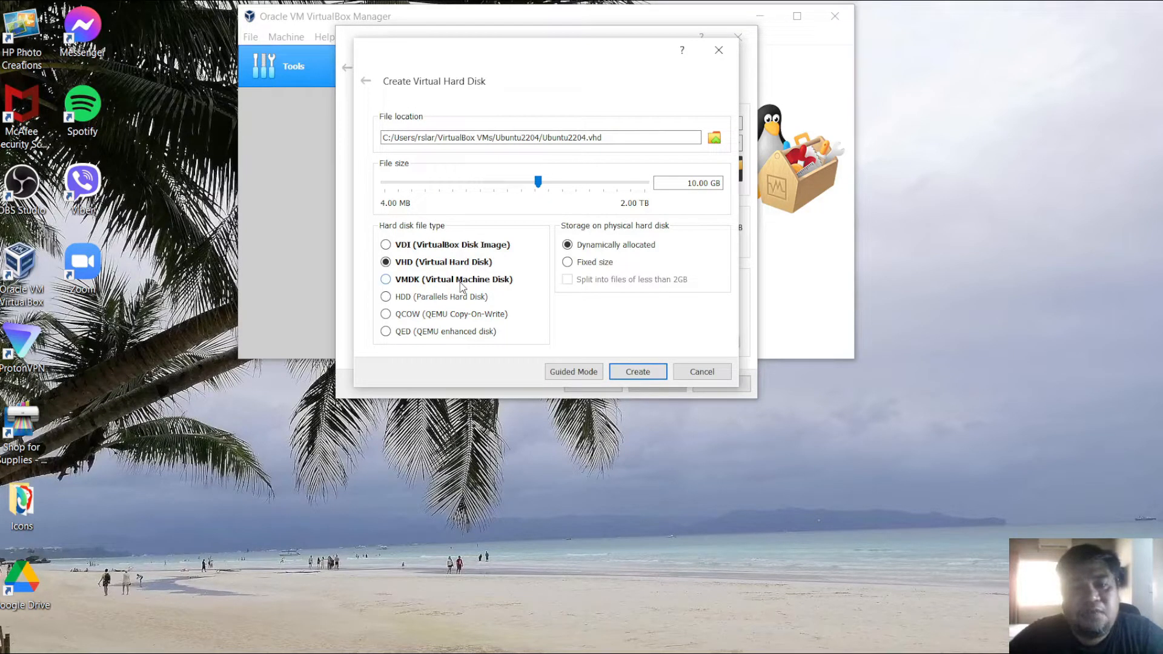
{"action": "left_click", "coordinate": [461, 281]}
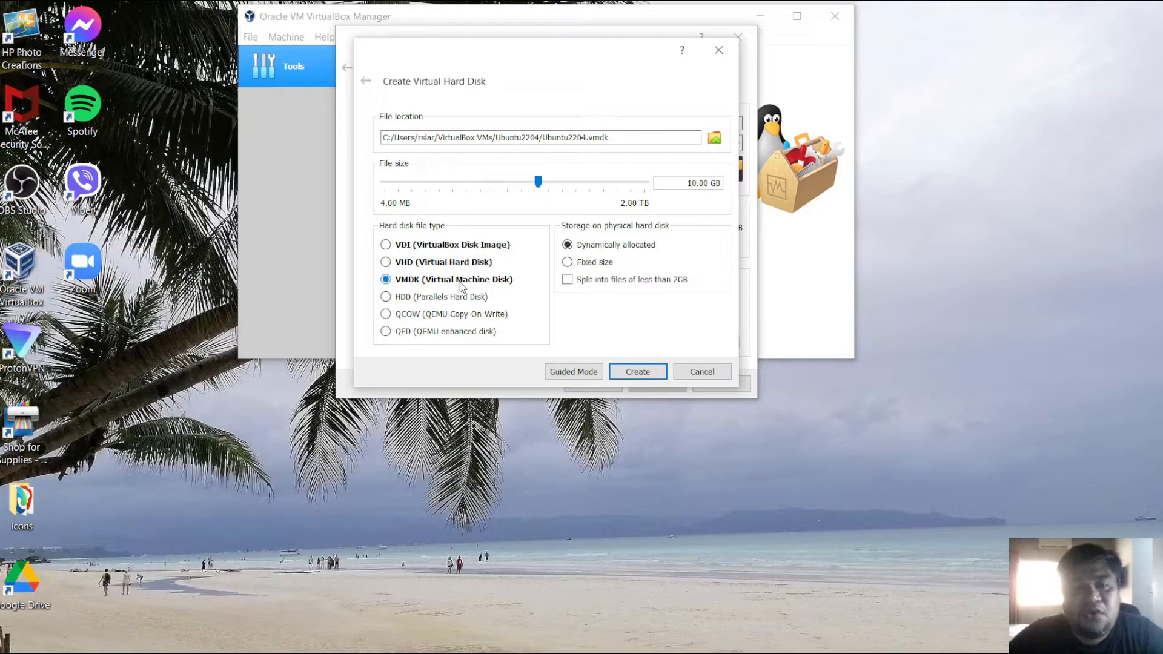
{"action": "left_click", "coordinate": [447, 248]}
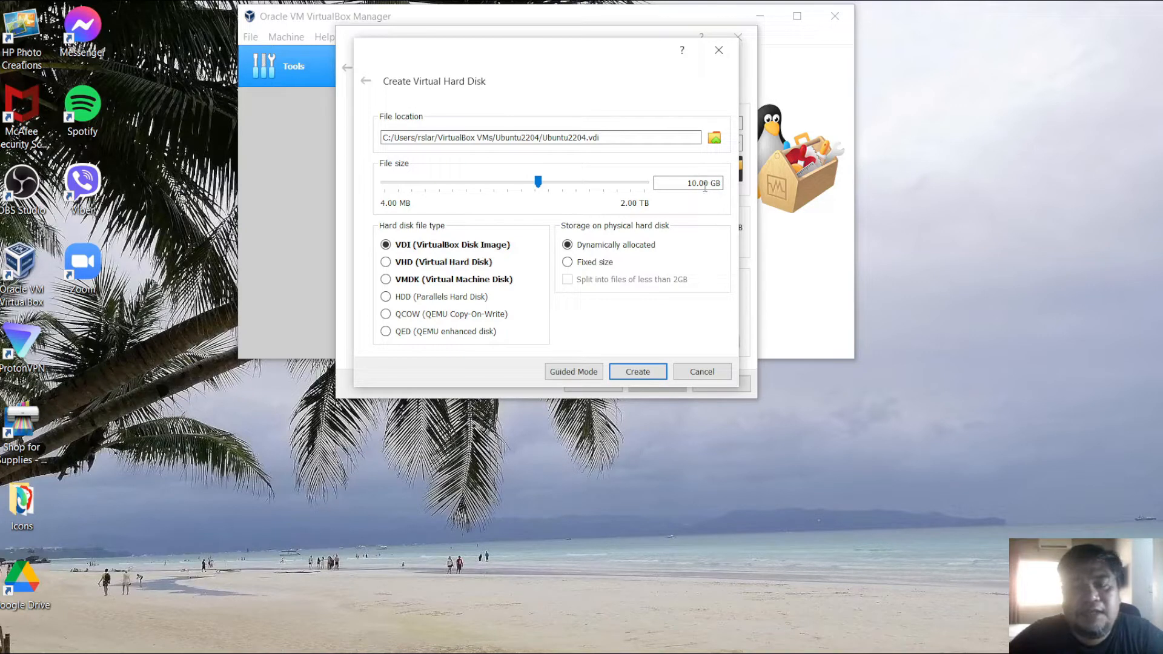
- Set the virtual hard disk size to 5.10 GB, keep it dynamically allocated, and create the disk
{"action": "left_click_drag", "start_coordinate": [538, 182], "coordinate": [527, 183]}
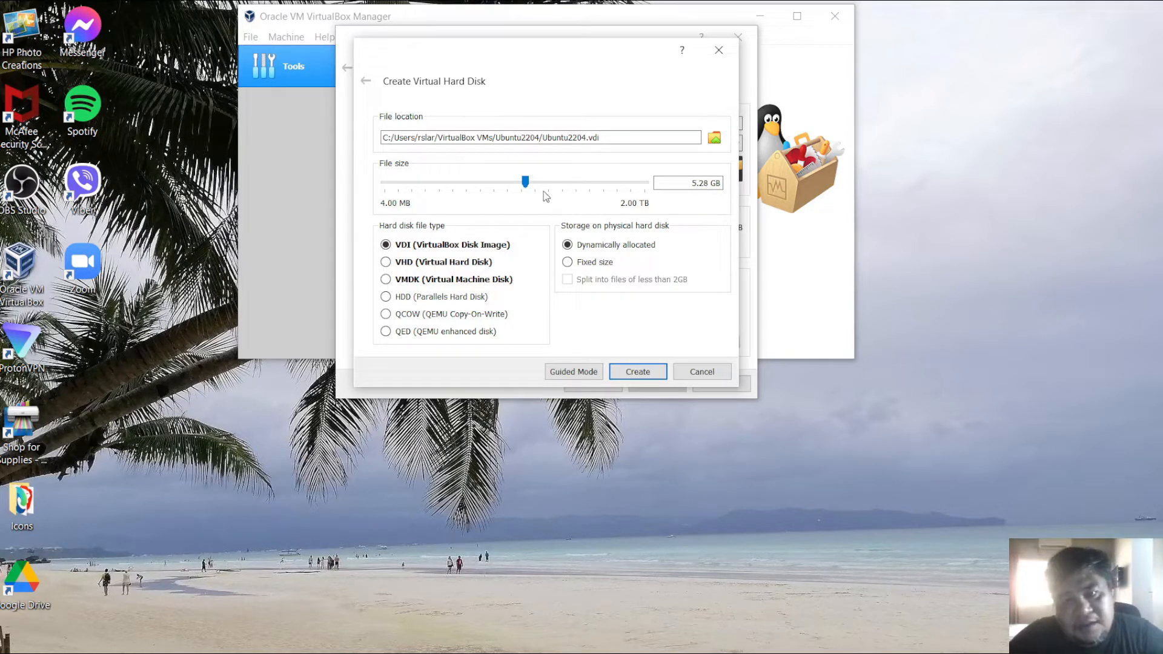
{"action": "left_click_drag", "start_coordinate": [523, 181], "coordinate": [525, 182]}
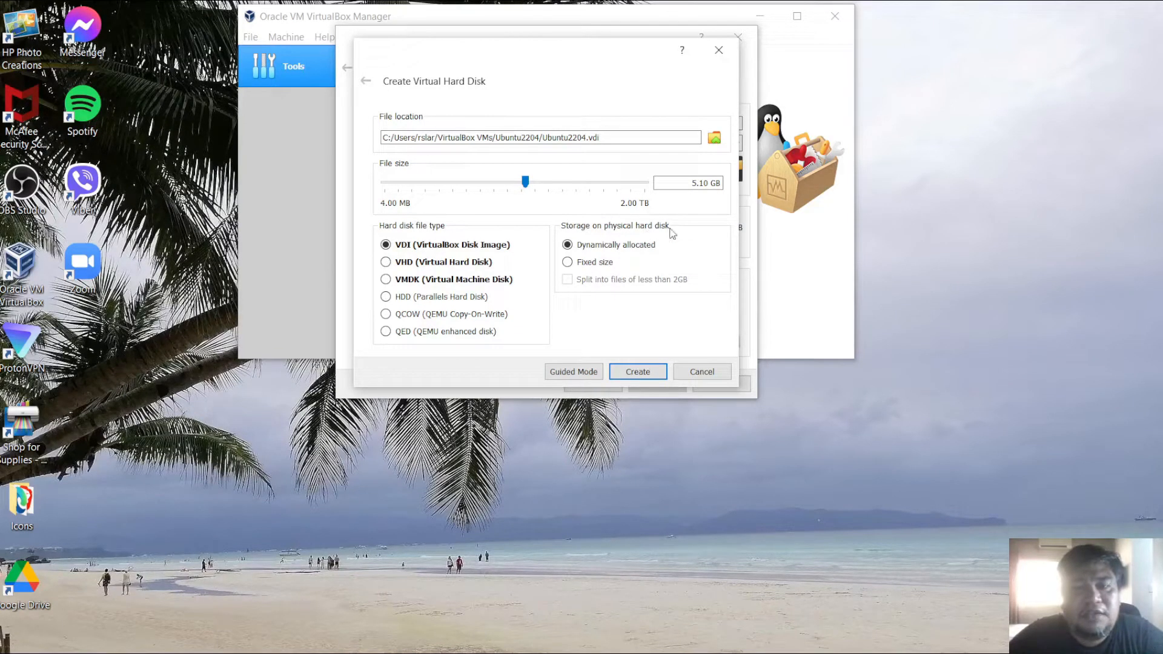
{"action": "left_click", "coordinate": [591, 266]}
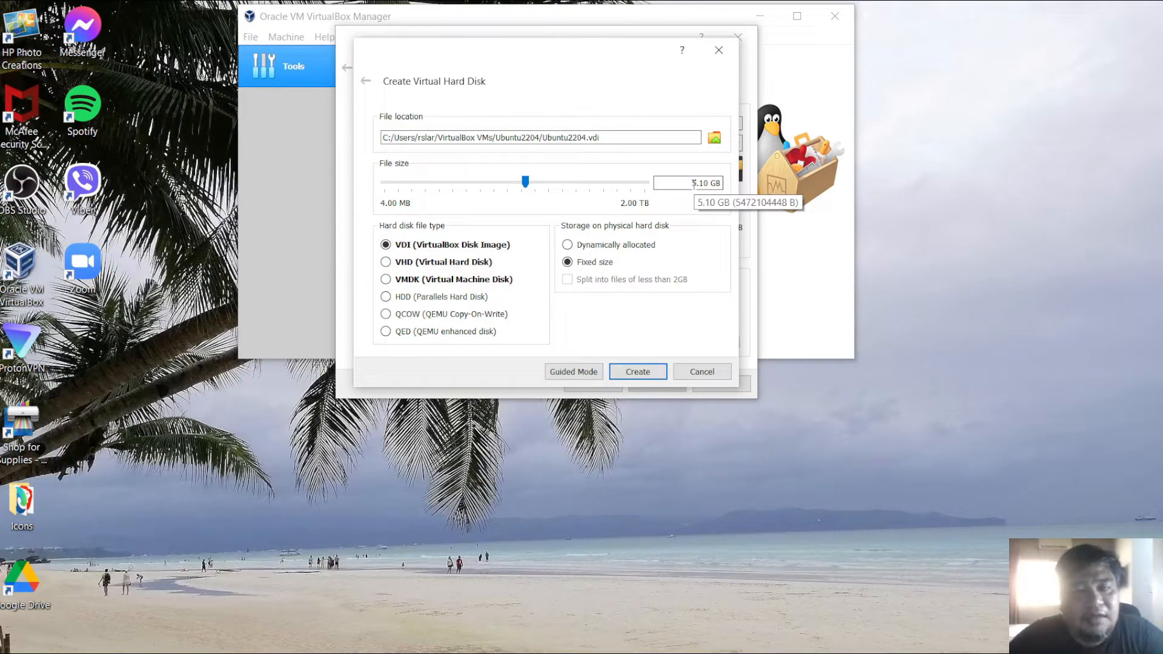
{"action": "left_click", "coordinate": [570, 244]}
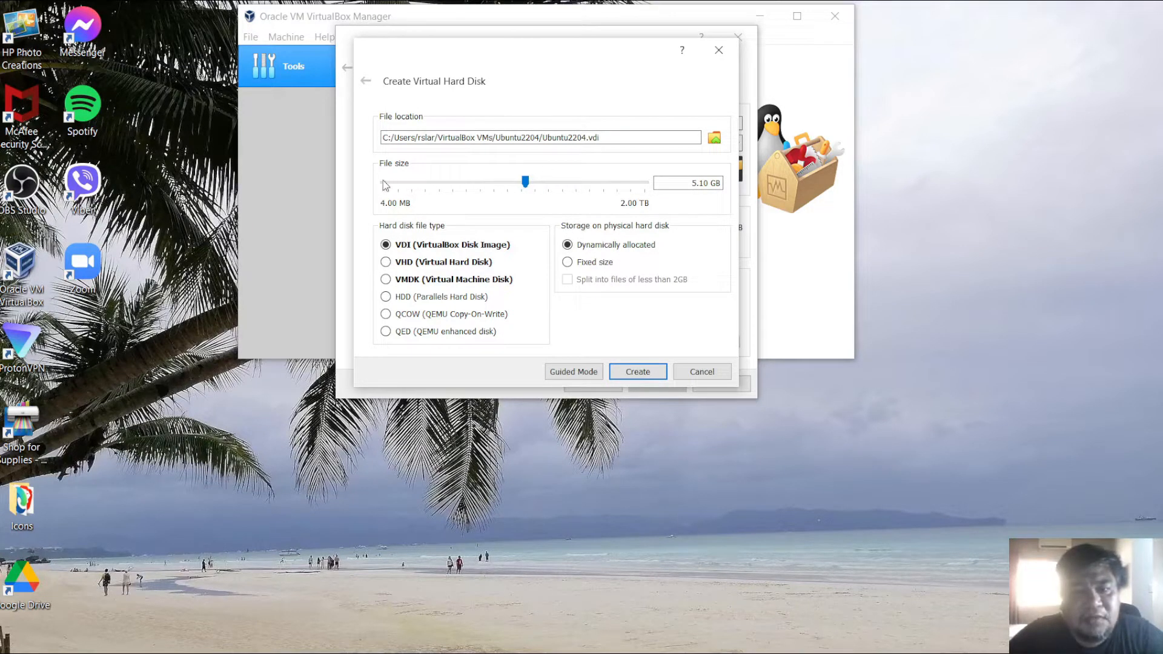
{"action": "mouse_move", "coordinate": [515, 180]}
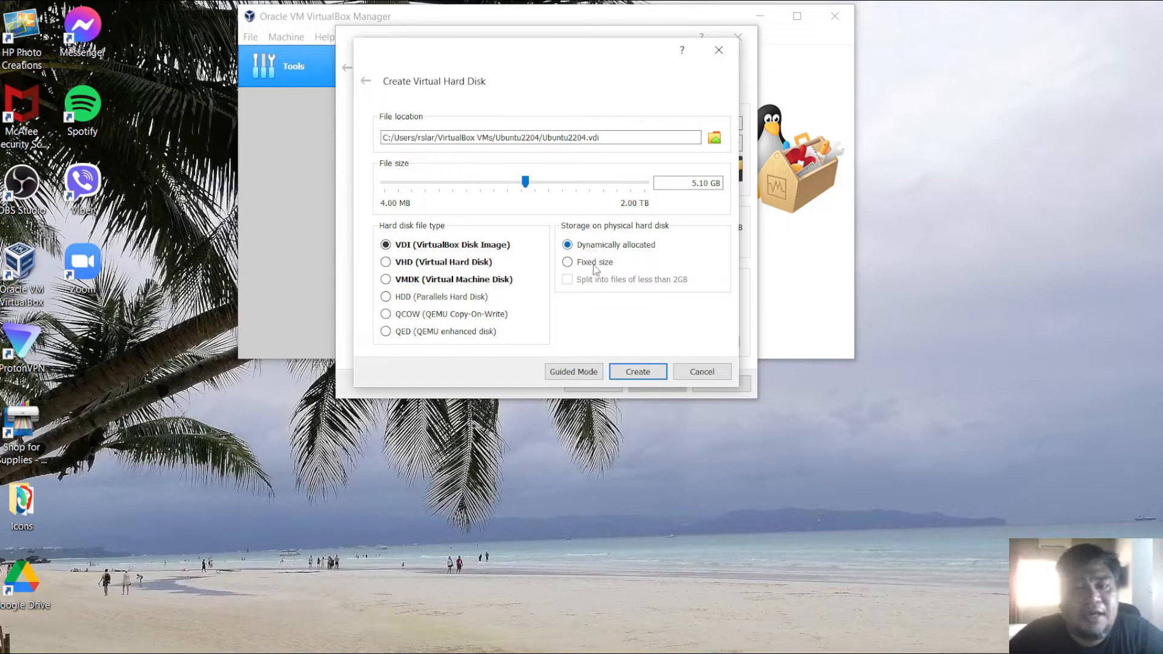
{"action": "left_click", "coordinate": [638, 373]}
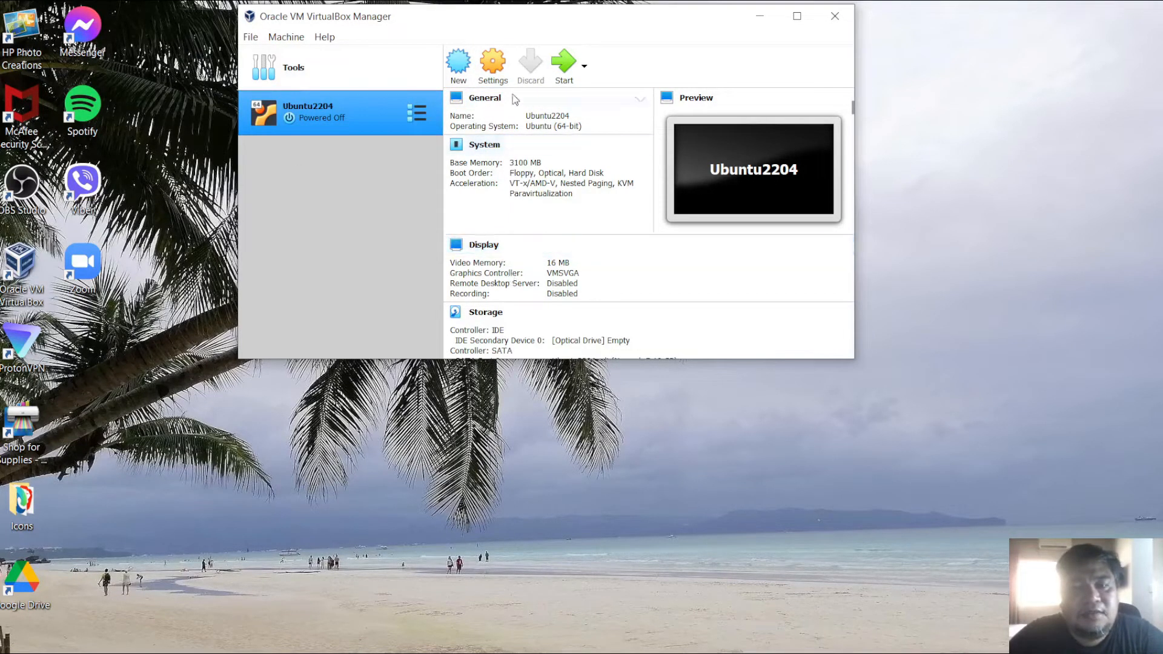
- Review the new machine's details, then open its settings and look through the General tabs
{"action": "scroll", "coordinate": [509, 187], "scroll_direction": "down", "scroll_amount": 6}
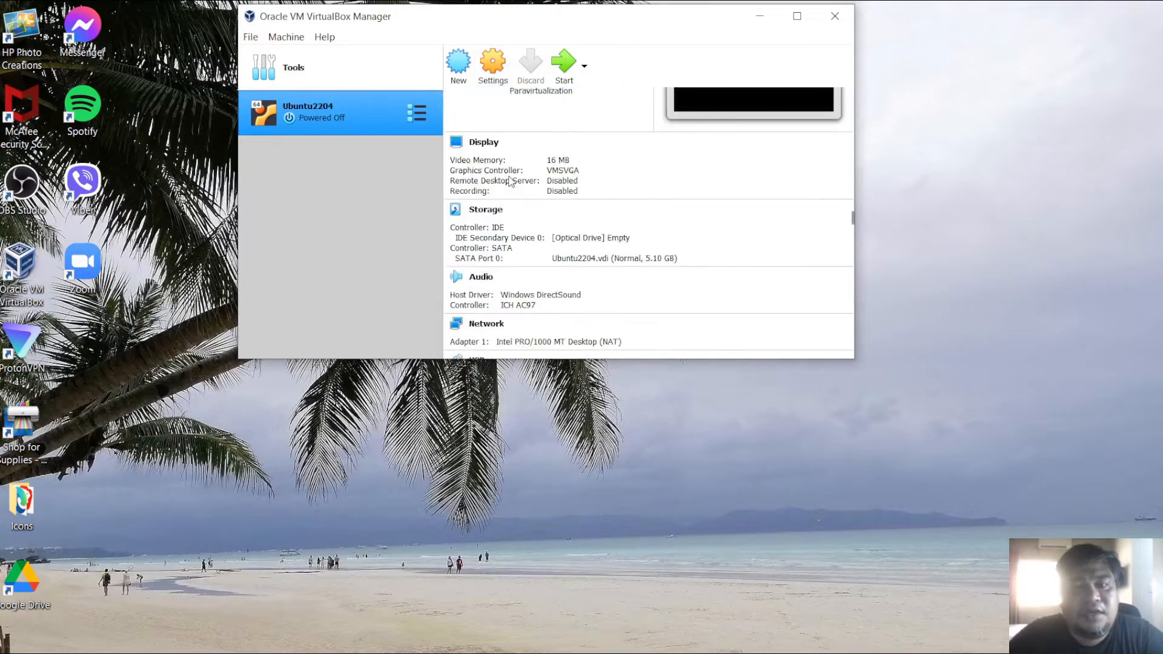
{"action": "scroll", "coordinate": [508, 187], "scroll_direction": "up", "scroll_amount": 6}
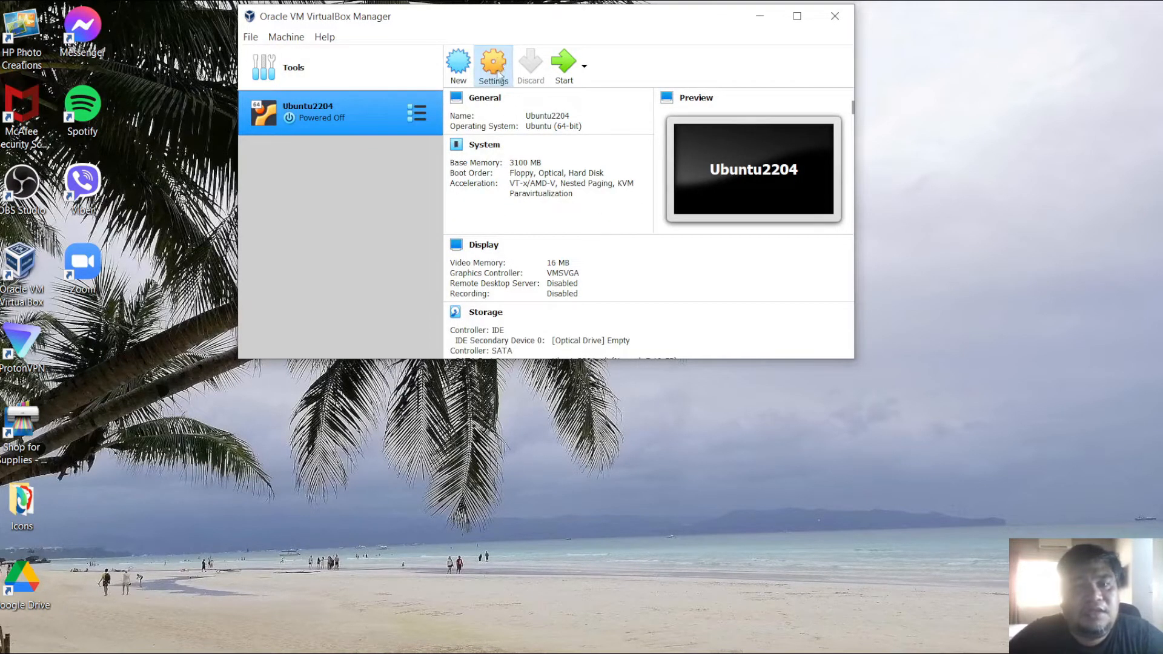
{"action": "left_click", "coordinate": [499, 75]}
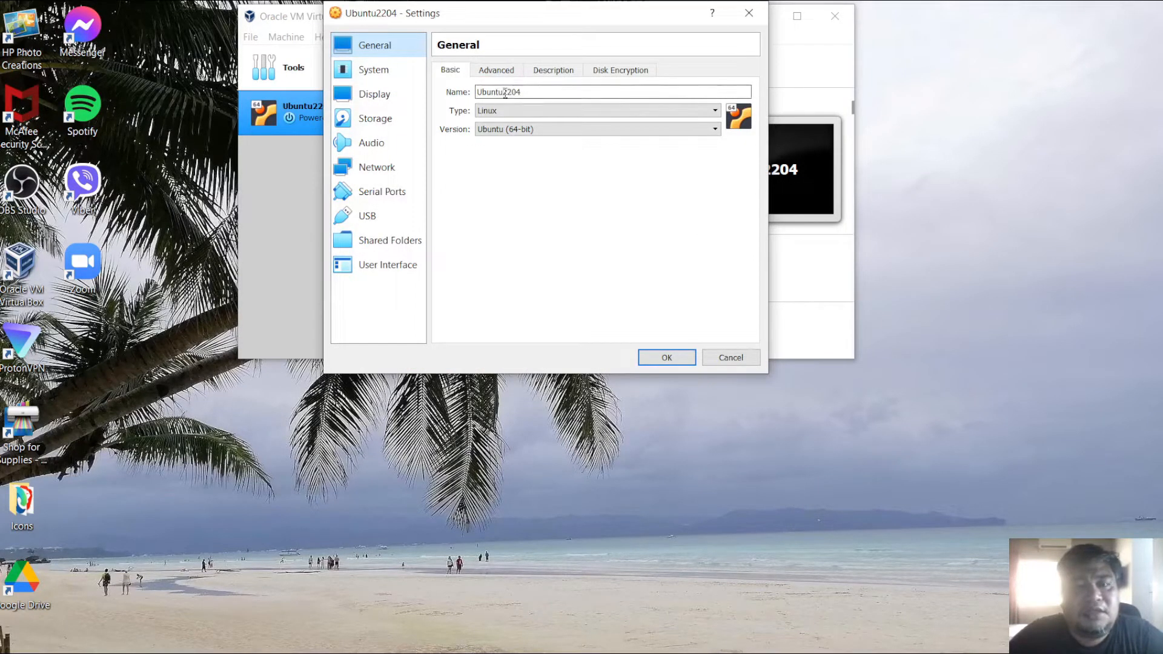
{"action": "left_click", "coordinate": [502, 72]}
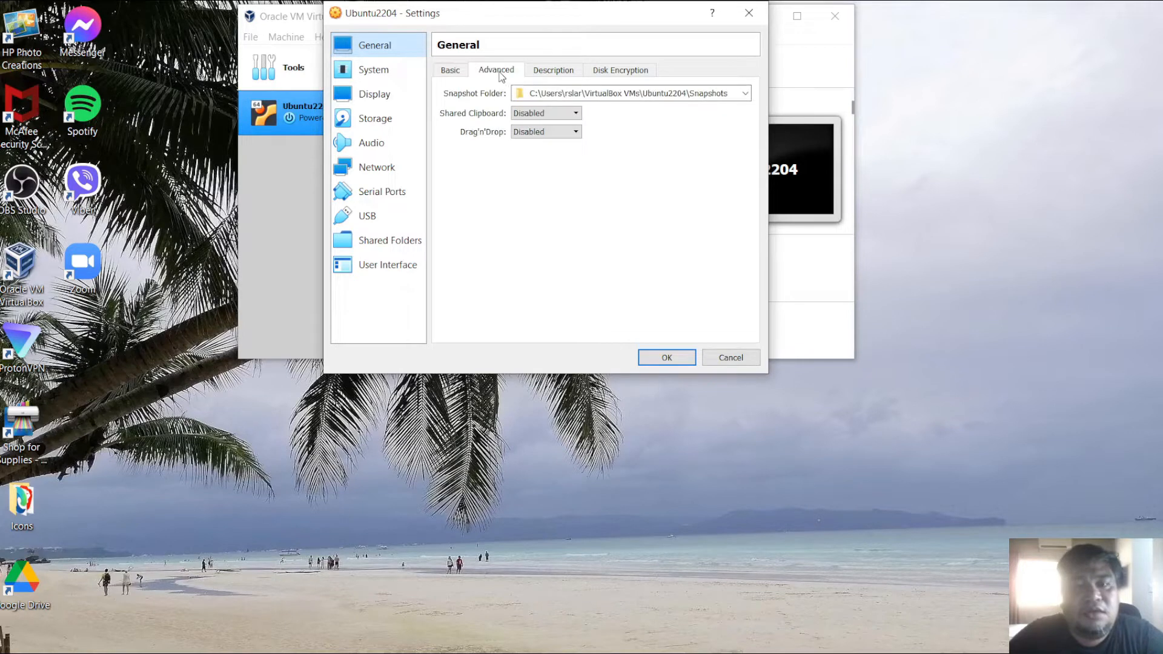
{"action": "left_click", "coordinate": [565, 74]}
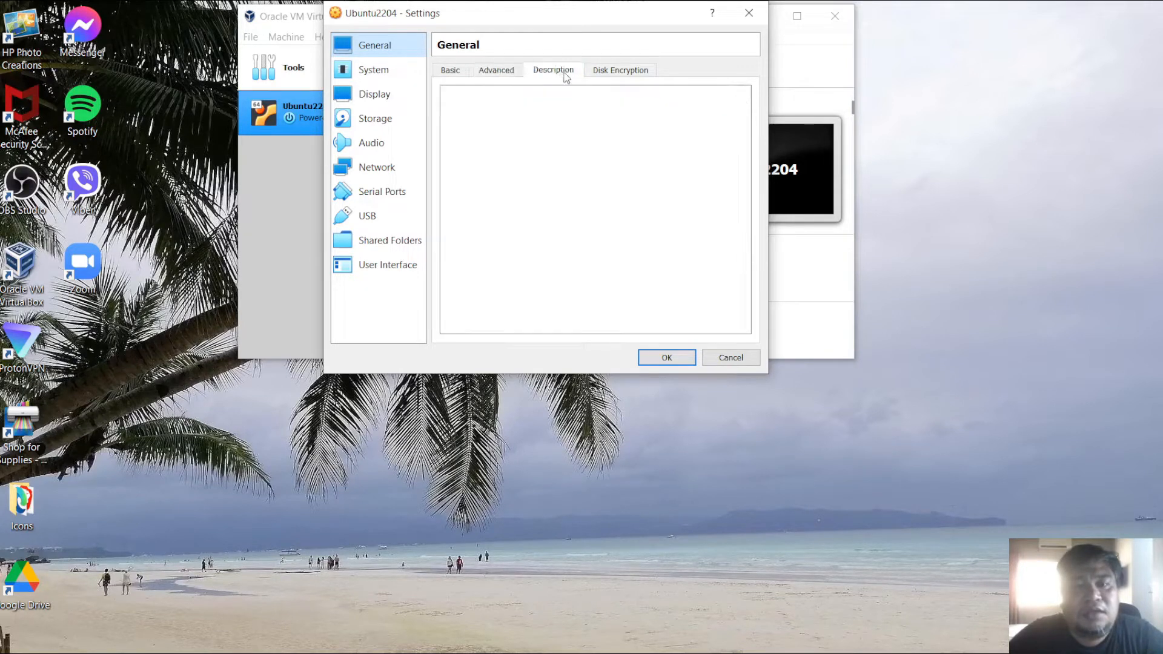
{"action": "left_click", "coordinate": [620, 76]}
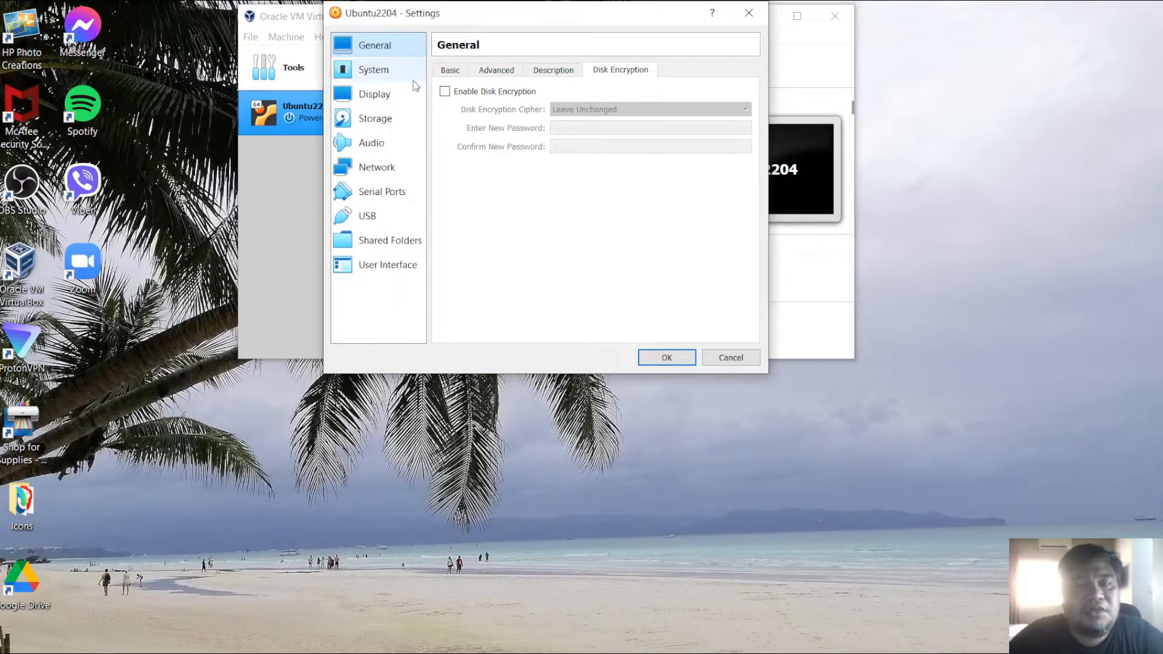
- Set the machine's processor count to 2 in the System settings
{"action": "left_click", "coordinate": [370, 71]}
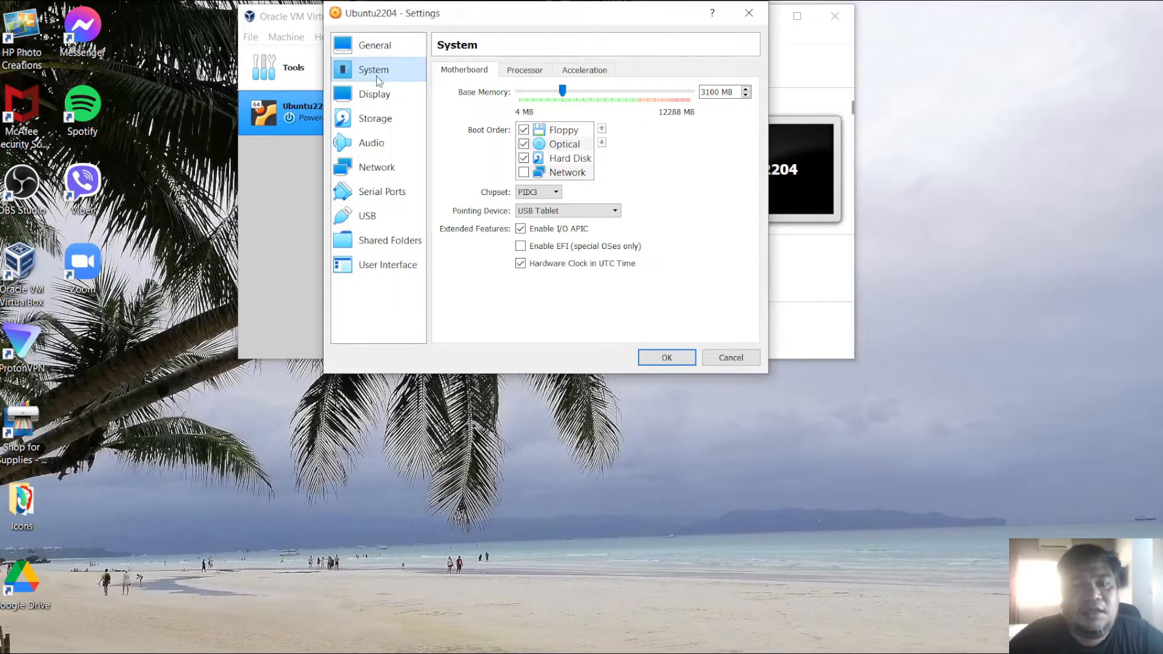
{"action": "left_click", "coordinate": [530, 72]}
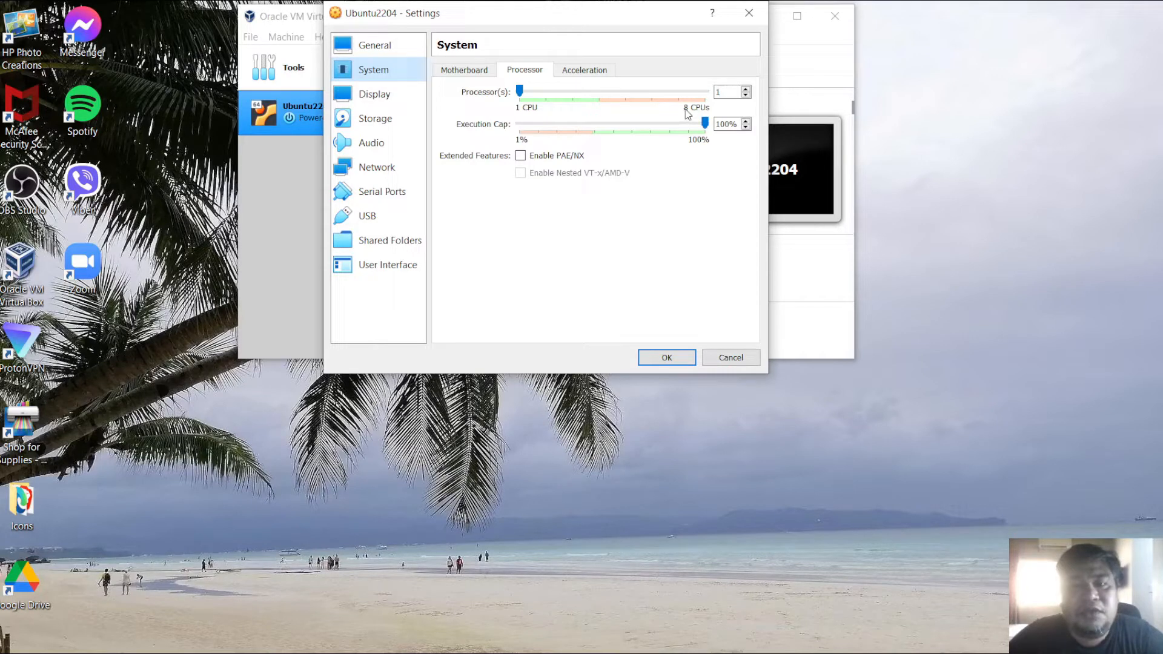
{"action": "left_click", "coordinate": [746, 89]}
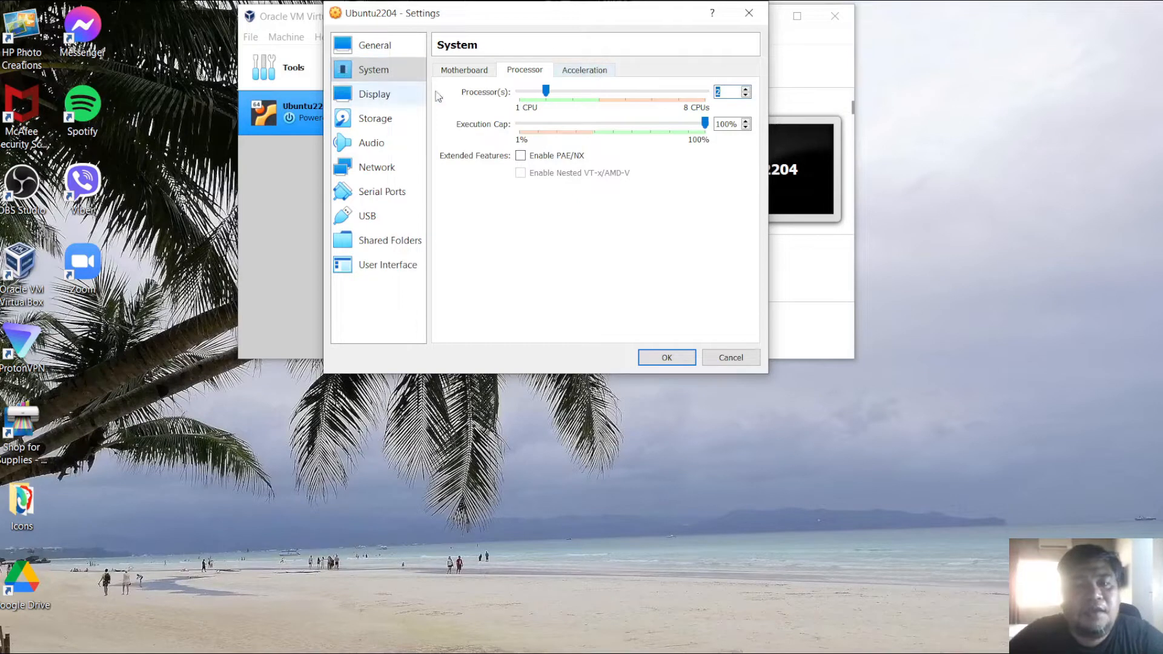
{"action": "left_click", "coordinate": [598, 74]}
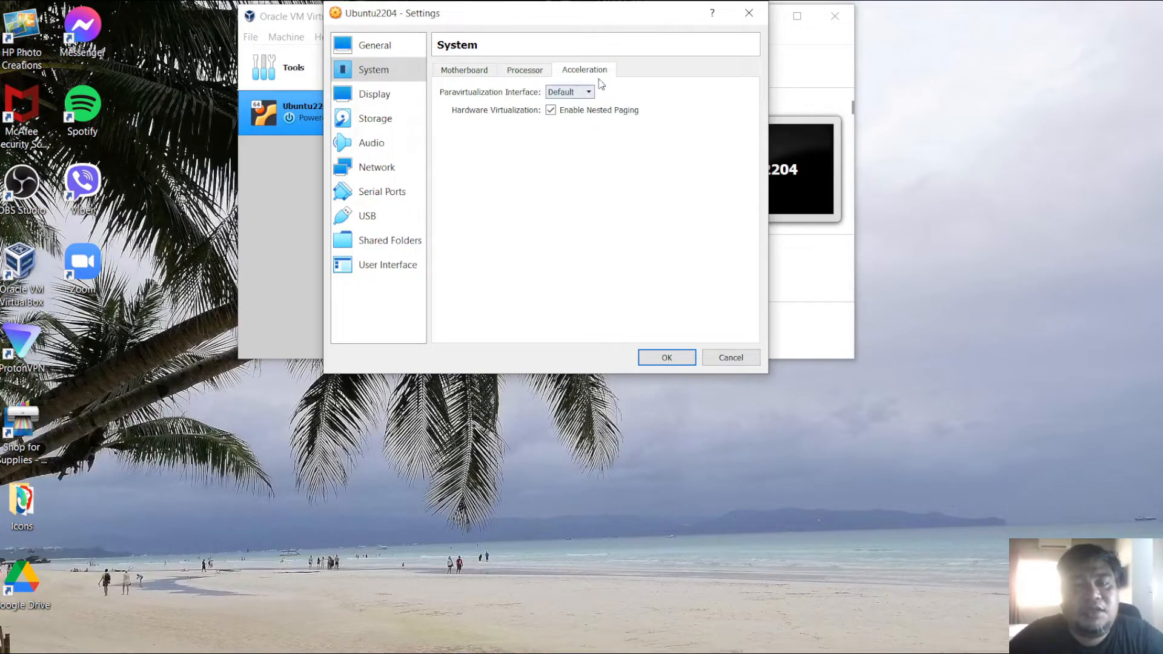
- Look through the Display, Storage, Audio and network adapter settings
{"action": "left_click", "coordinate": [387, 99]}
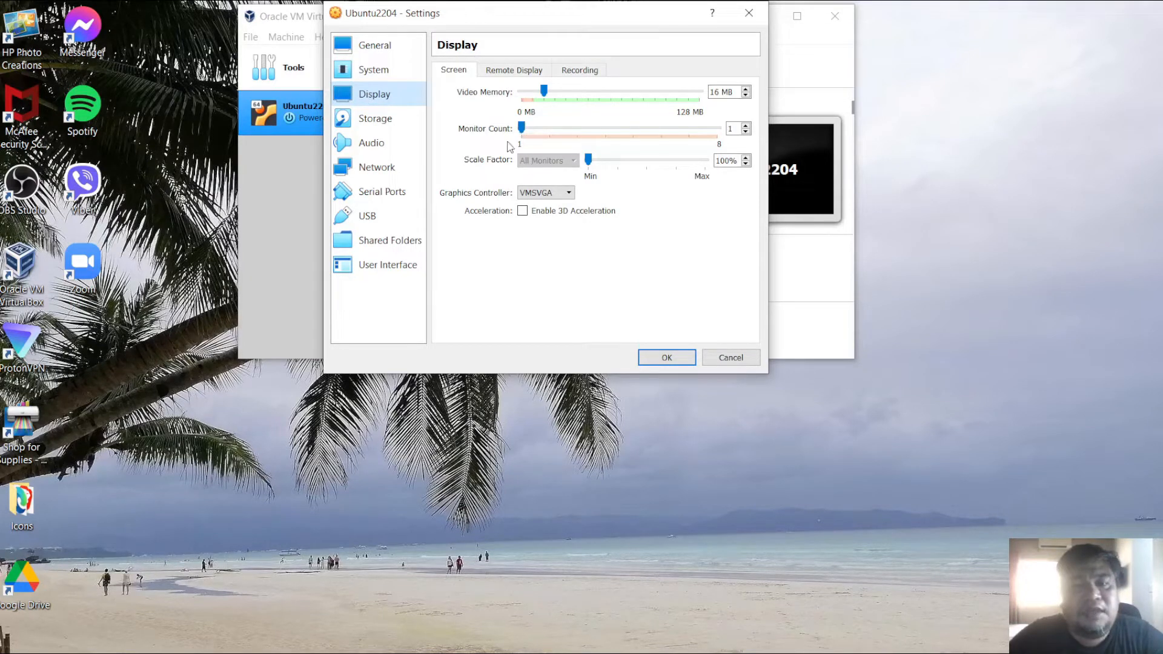
{"action": "left_click", "coordinate": [366, 120]}
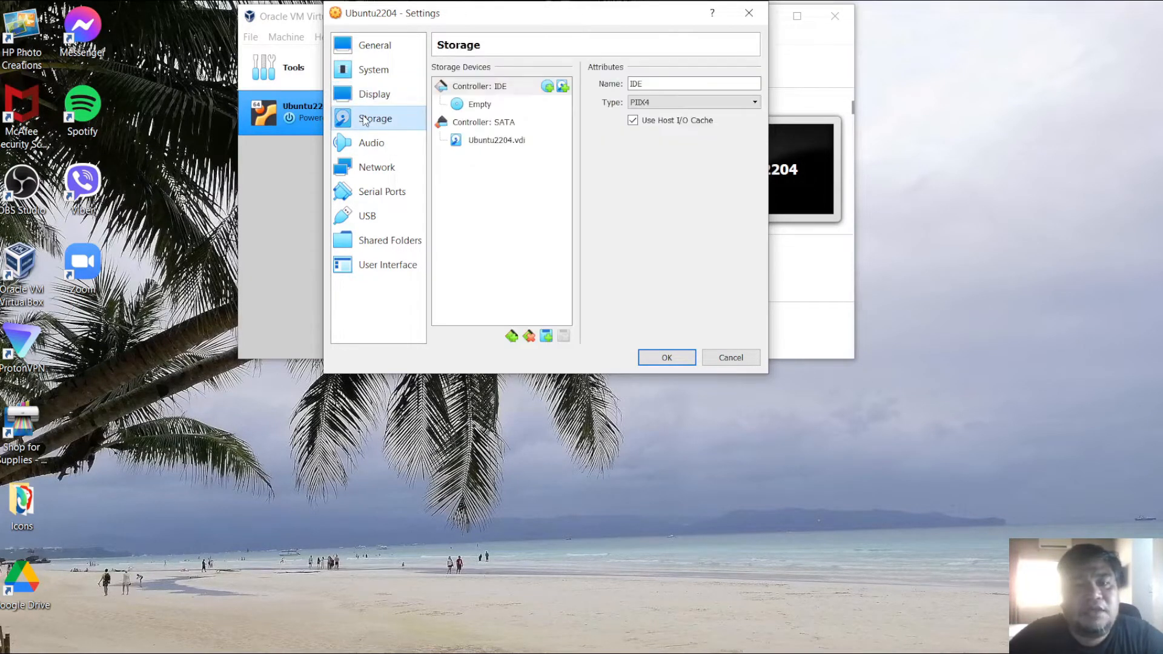
{"action": "left_click", "coordinate": [493, 145]}
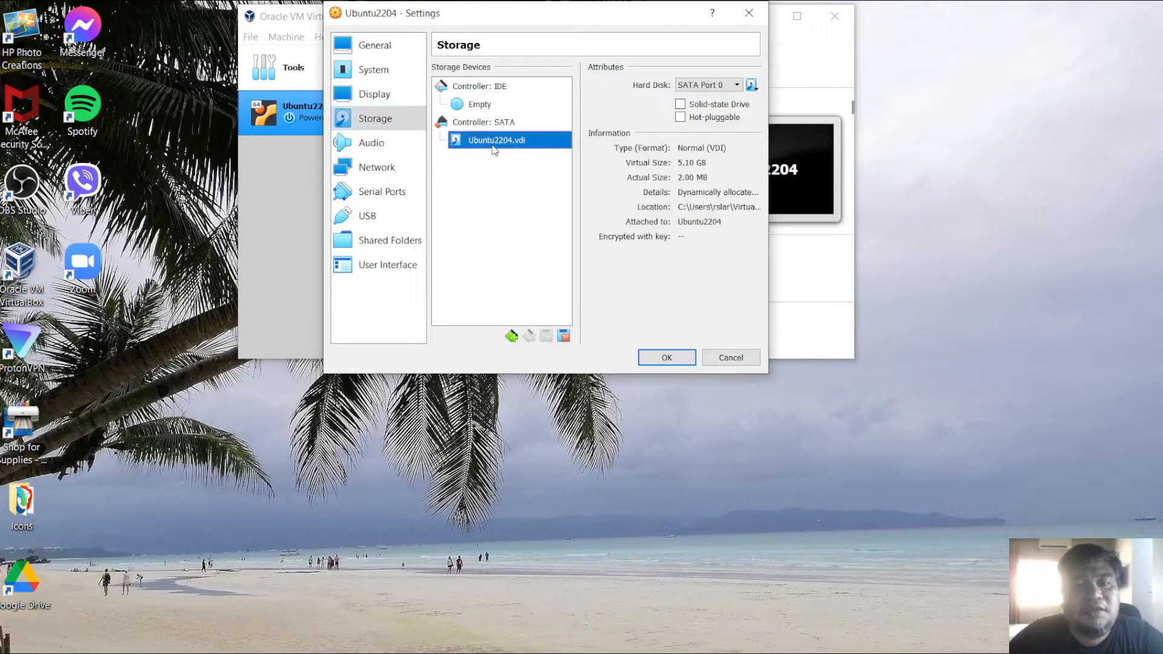
{"action": "left_click", "coordinate": [489, 108]}
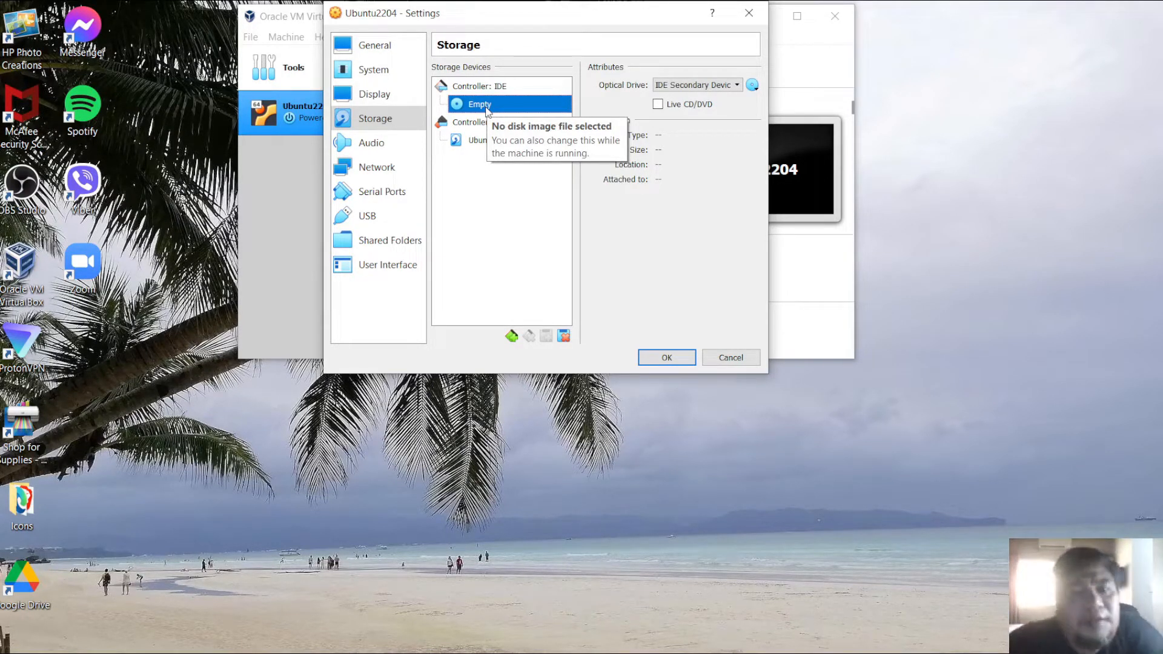
{"action": "left_click", "coordinate": [373, 143]}
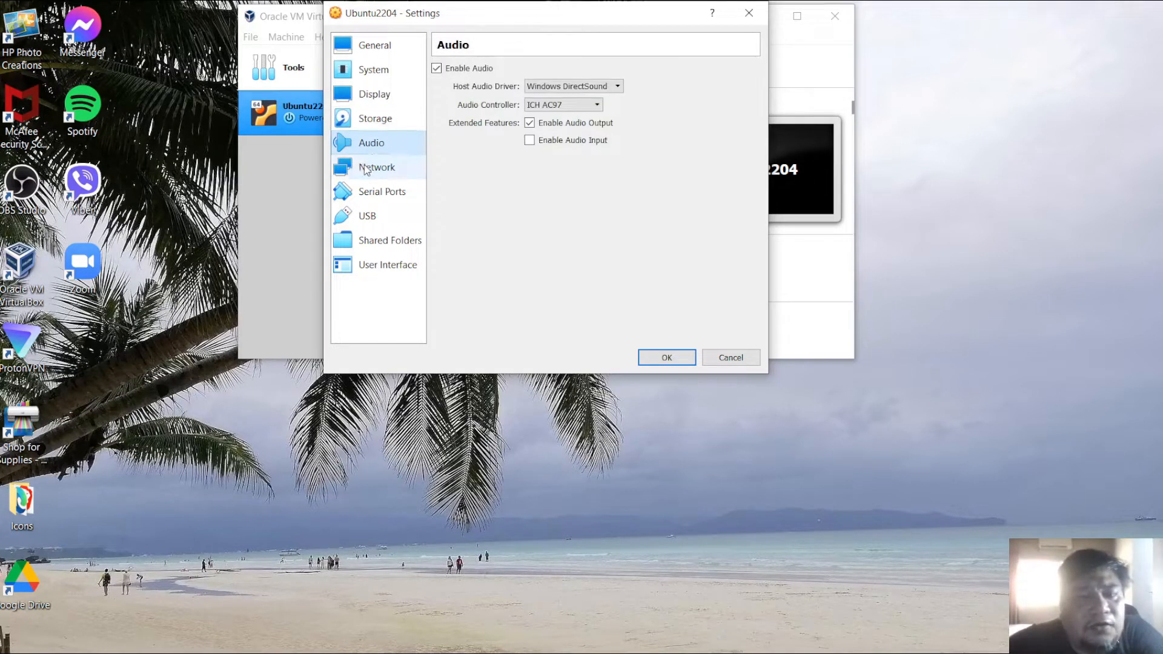
{"action": "left_click", "coordinate": [365, 169]}
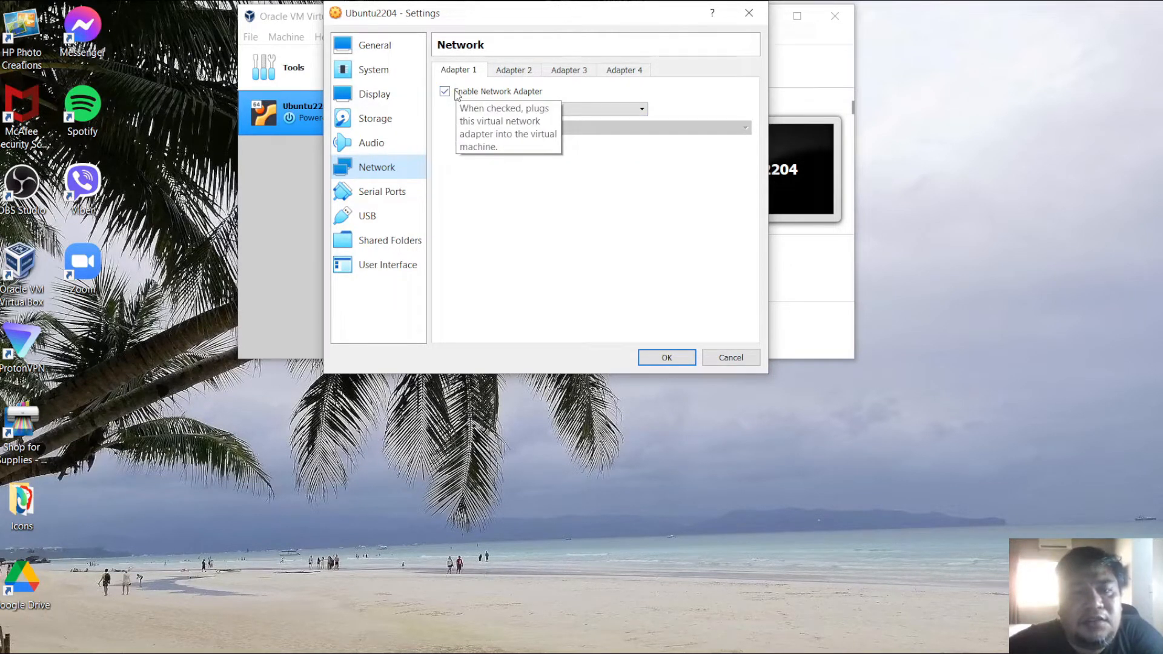
{"action": "left_click", "coordinate": [512, 70]}
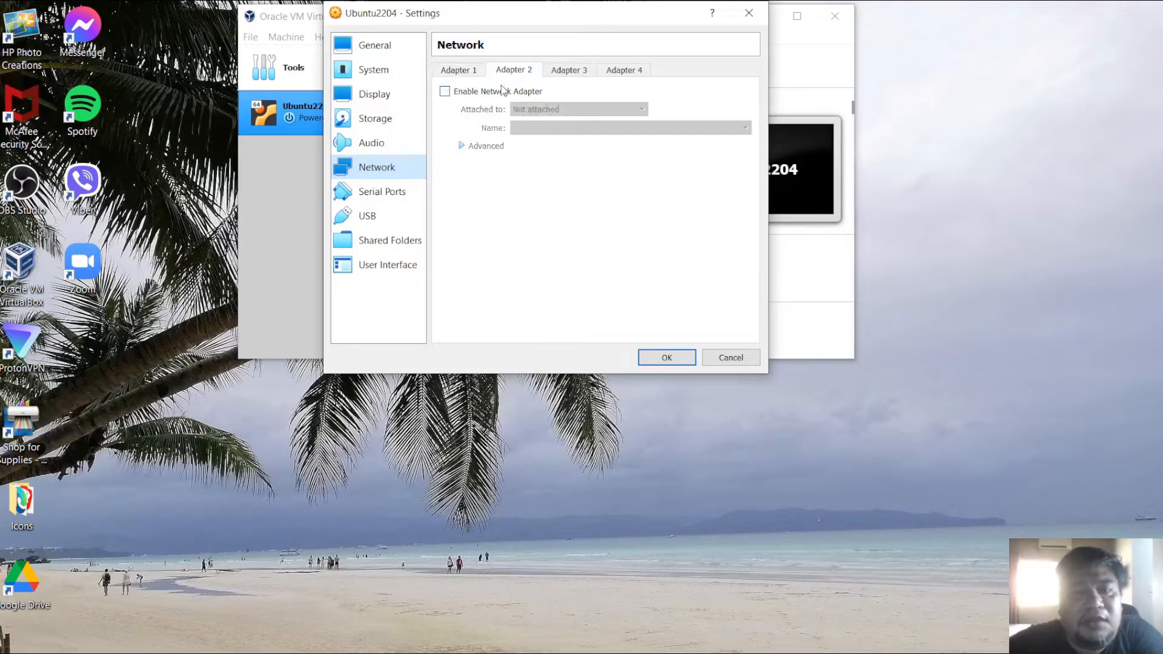
{"action": "left_click", "coordinate": [567, 72]}
{"action": "left_click", "coordinate": [619, 72]}
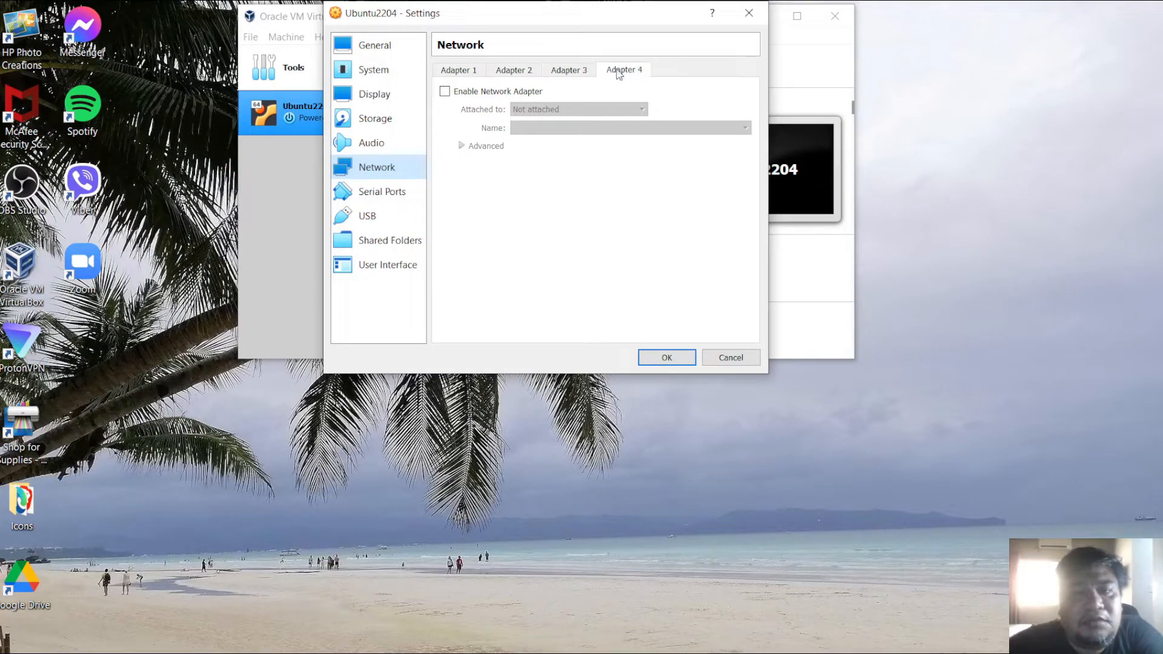
{"action": "left_click", "coordinate": [455, 74]}
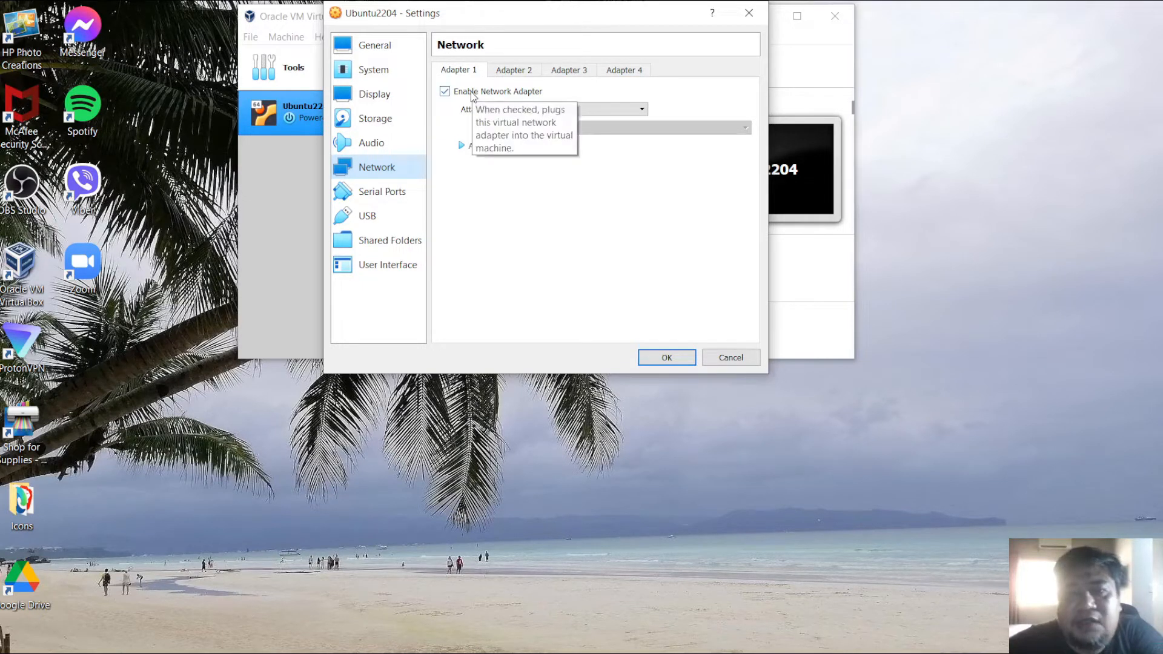
{"action": "left_click", "coordinate": [504, 72]}
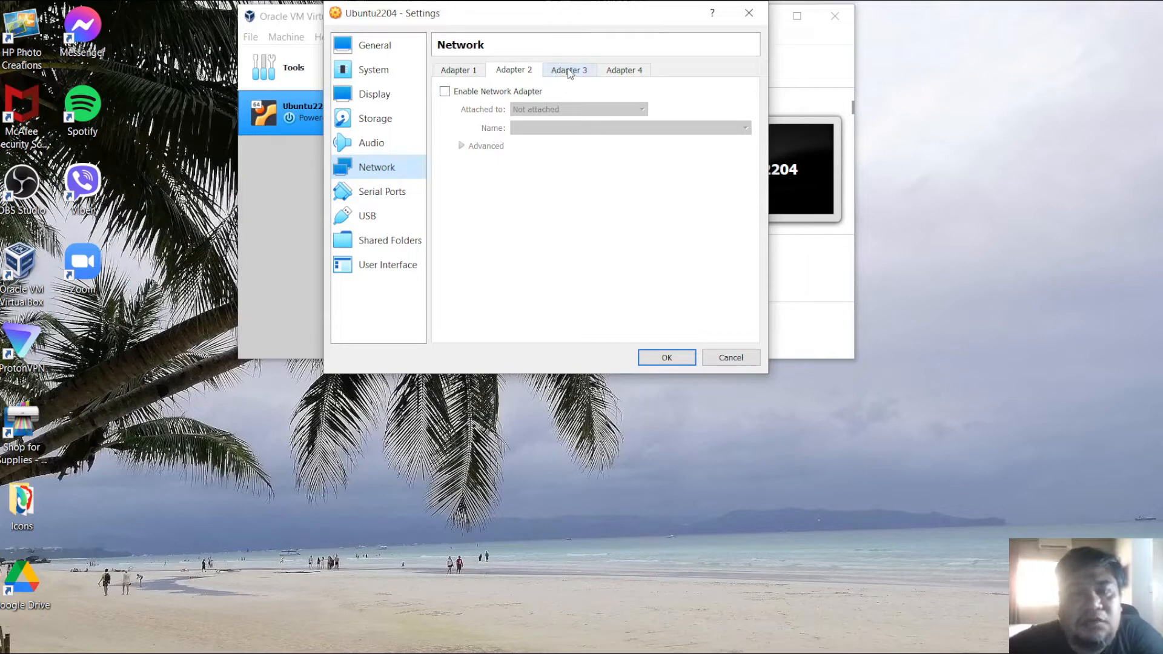
- Attach network Adapter 1 to Bridged Adapter
{"action": "left_click", "coordinate": [448, 73]}
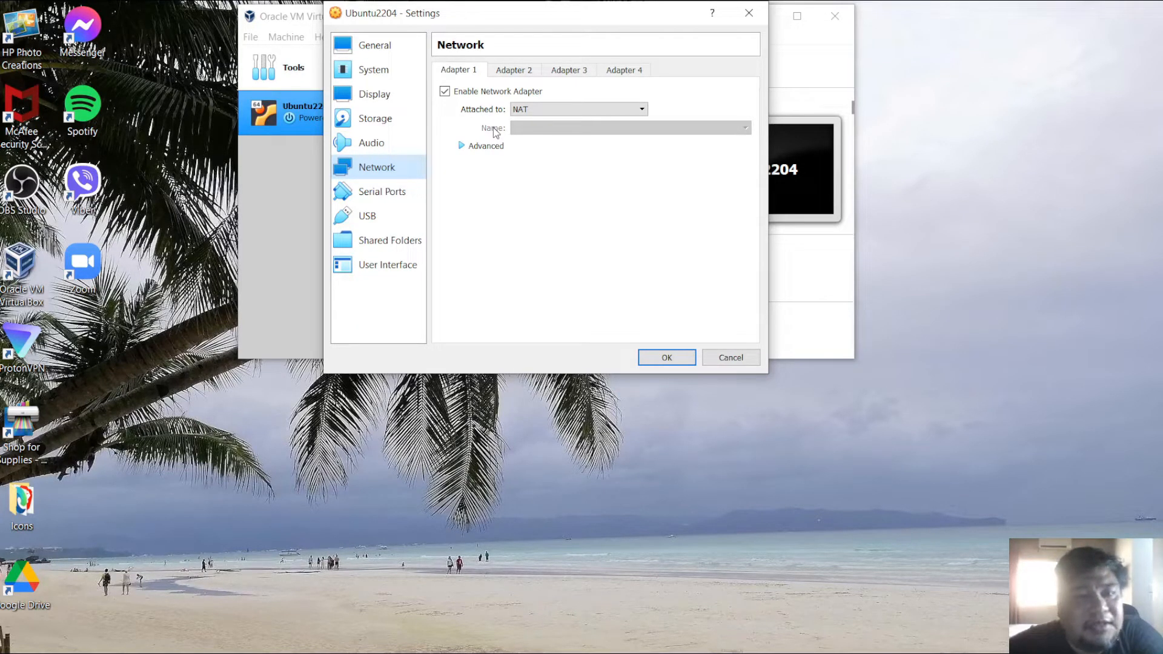
{"action": "left_click", "coordinate": [533, 109]}
{"action": "left_click", "coordinate": [533, 131]}
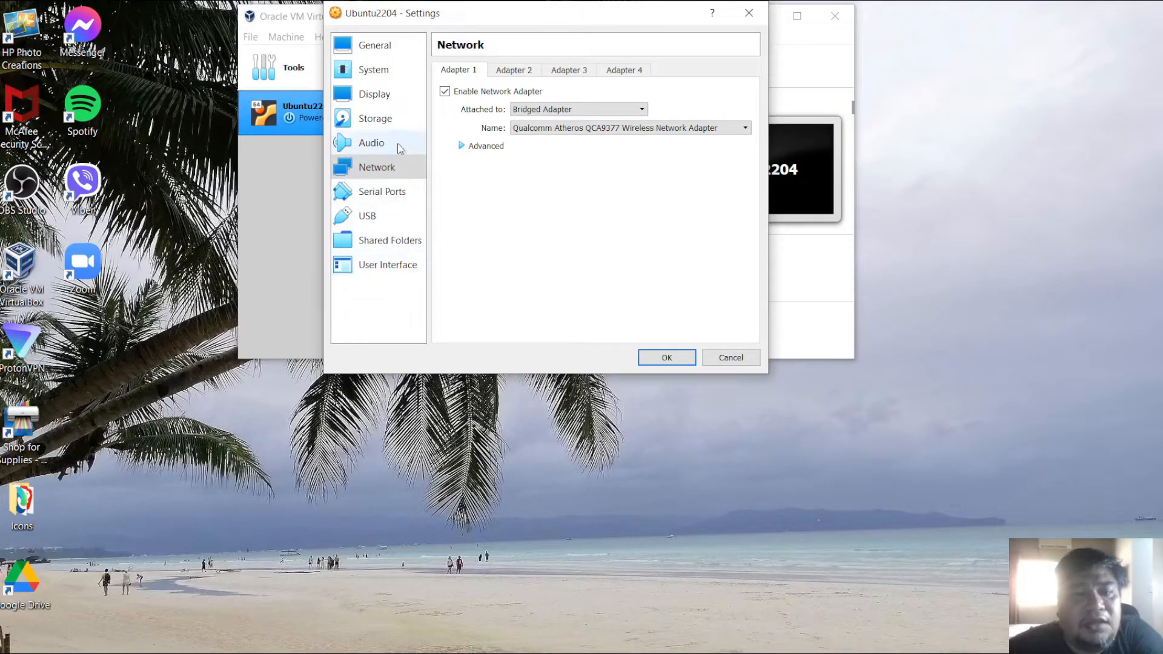
- Attach the ubuntu-22.04-live-server-amd64 disc image from Documents > Installers to the empty IDE optical drive
{"action": "left_click", "coordinate": [381, 119]}
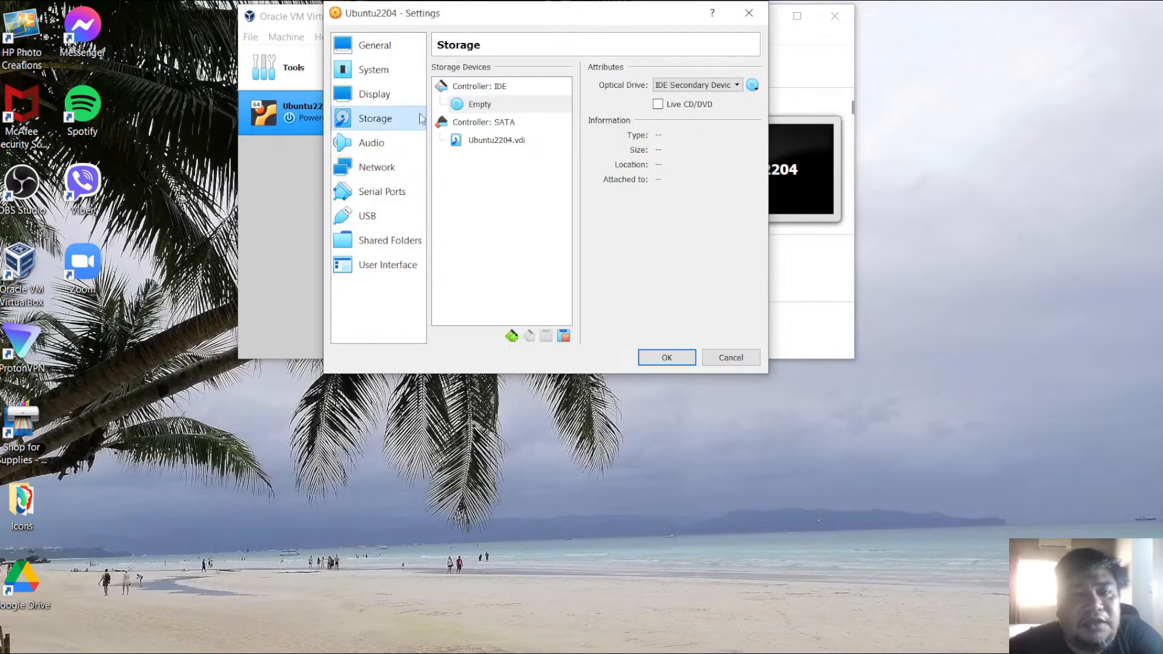
{"action": "left_click", "coordinate": [481, 107]}
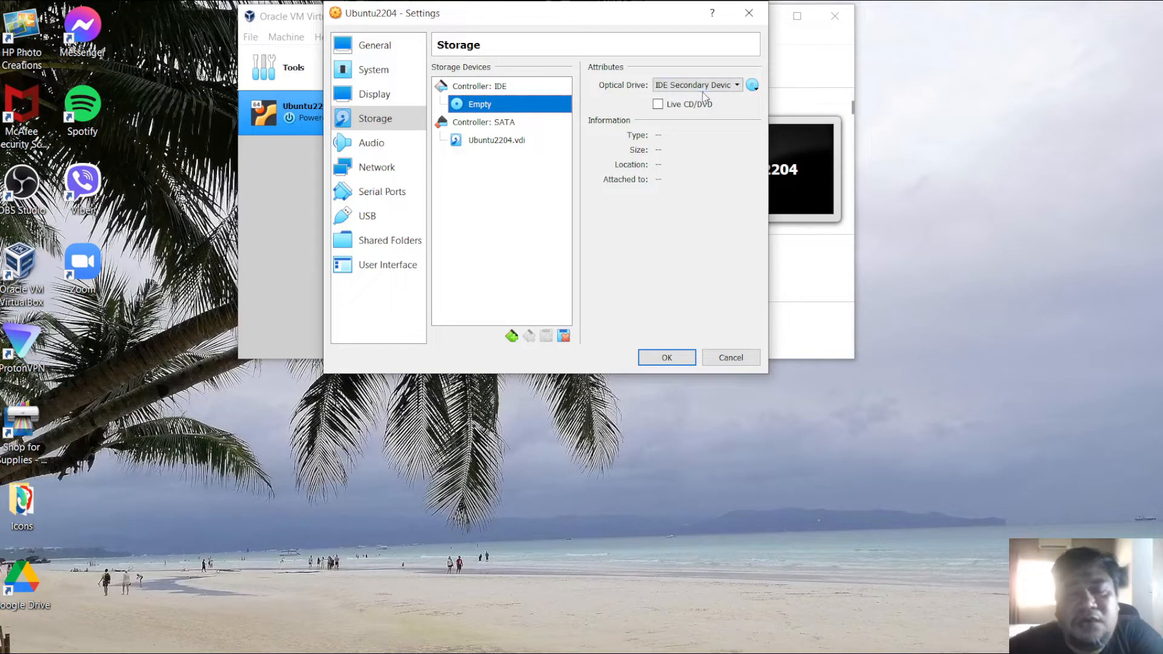
{"action": "left_click", "coordinate": [752, 86]}
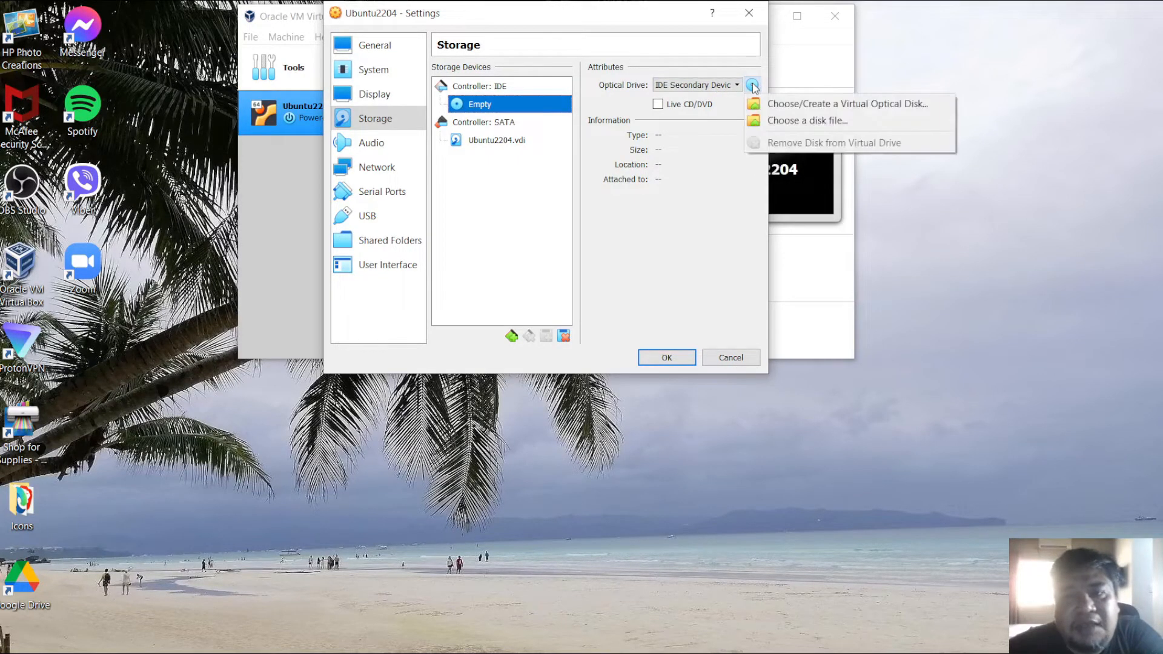
{"action": "left_click", "coordinate": [772, 124]}
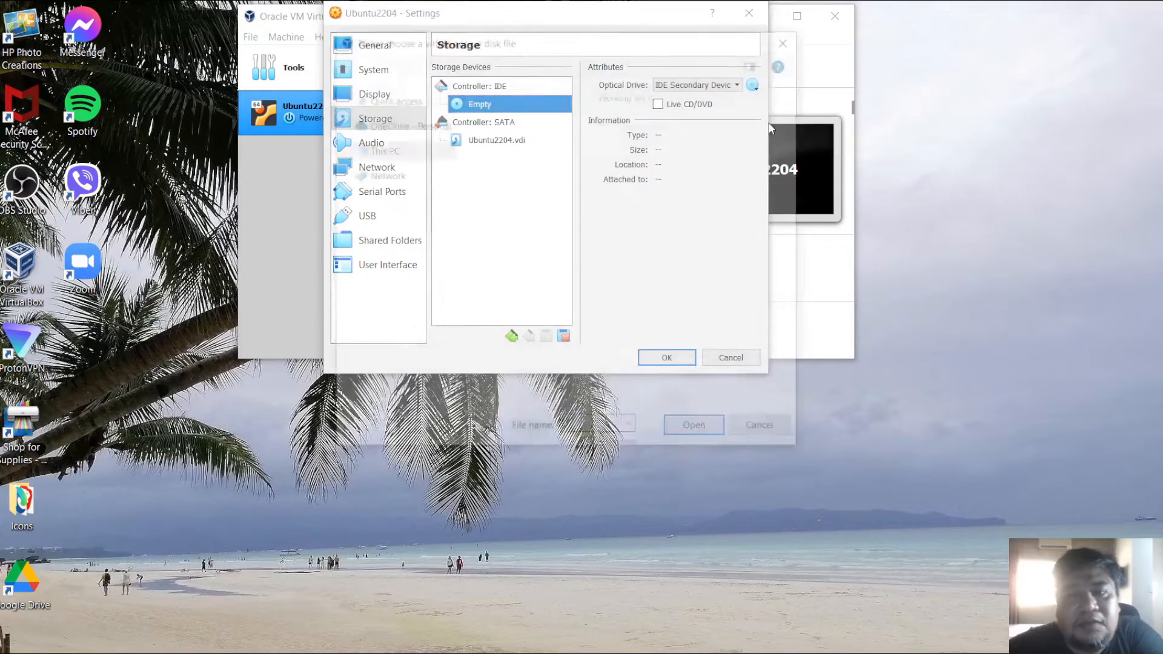
{"action": "left_click", "coordinate": [433, 181]}
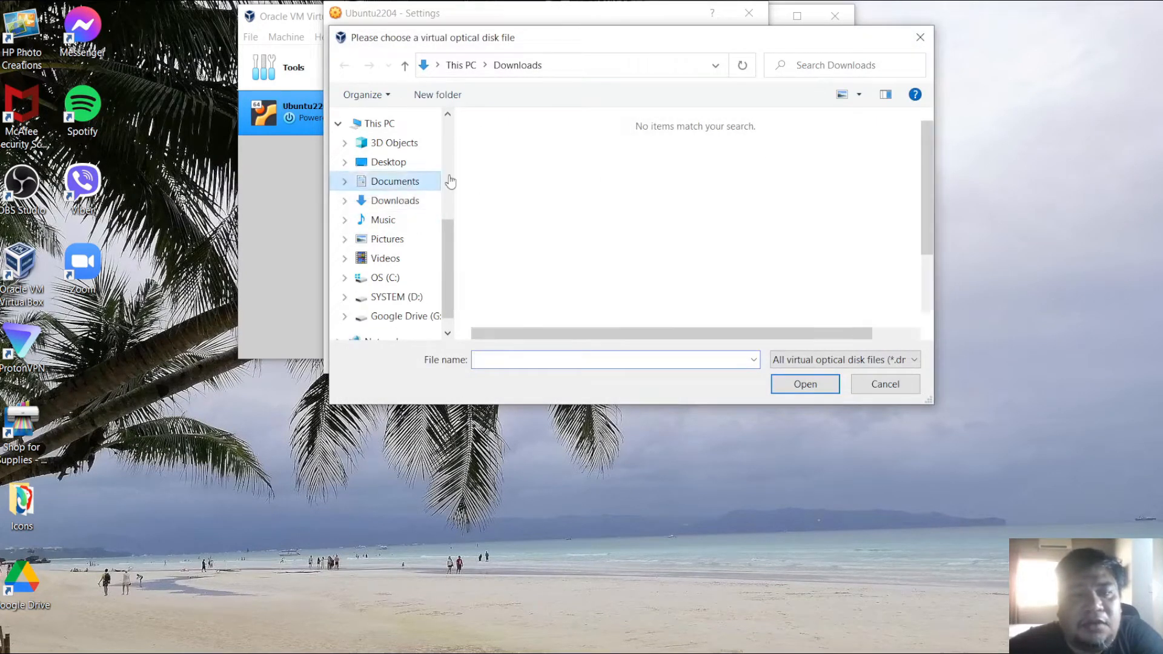
{"action": "double_click", "coordinate": [518, 229]}
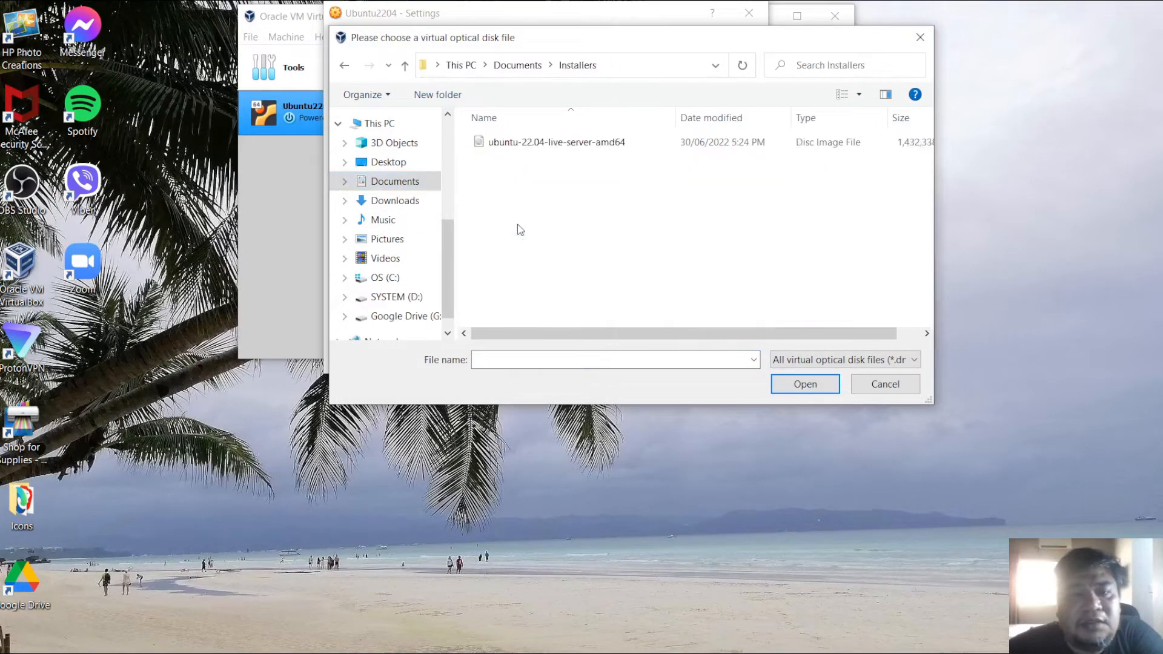
{"action": "left_click", "coordinate": [545, 145]}
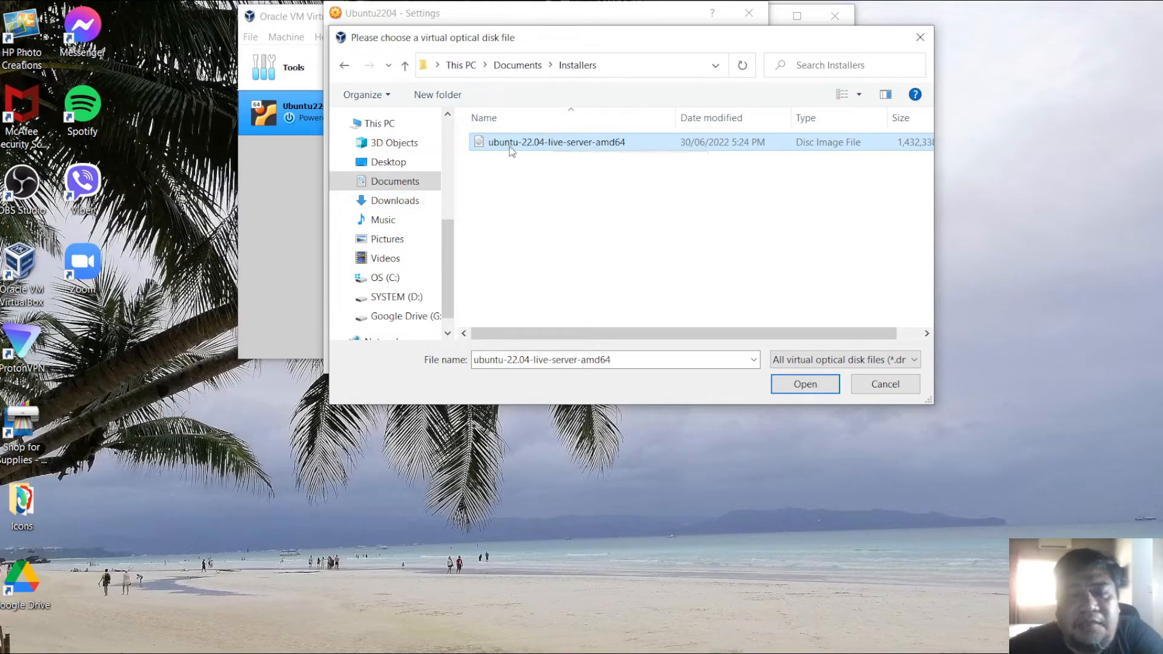
{"action": "left_click", "coordinate": [562, 146]}
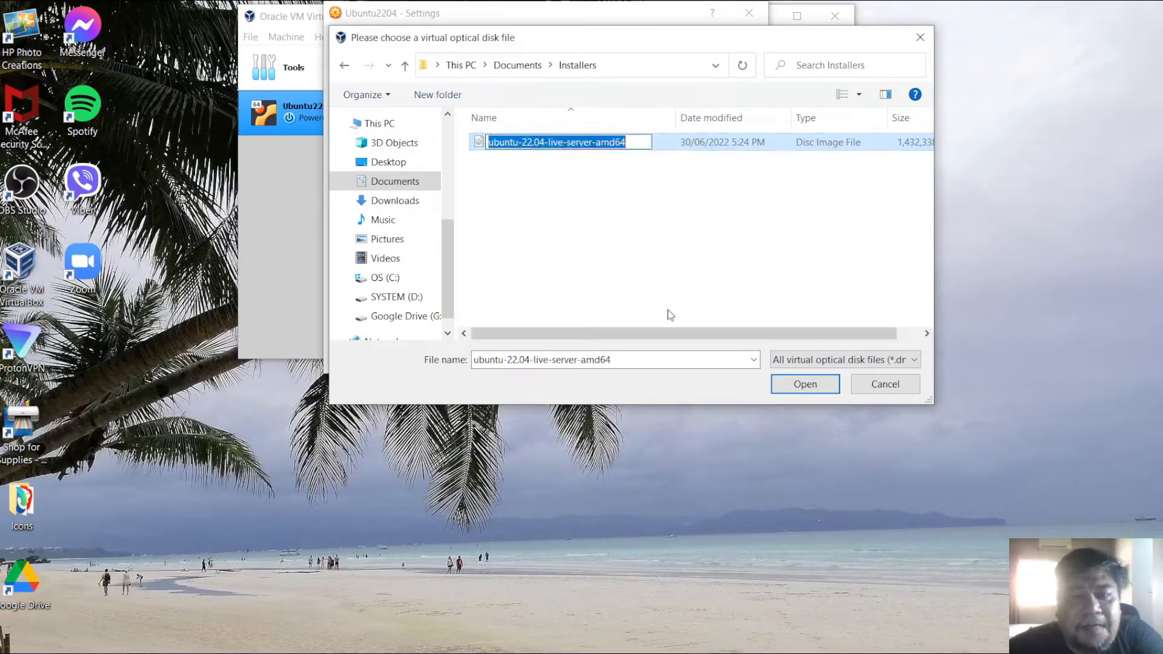
{"action": "left_click", "coordinate": [482, 145]}
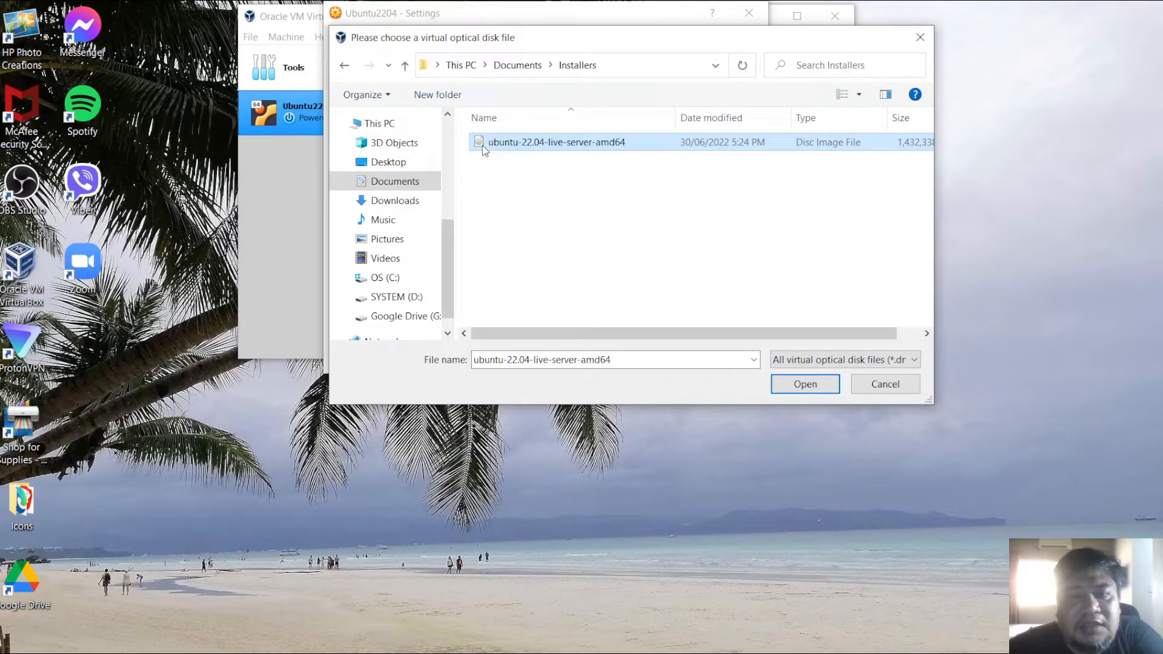
{"action": "left_click", "coordinate": [806, 385]}
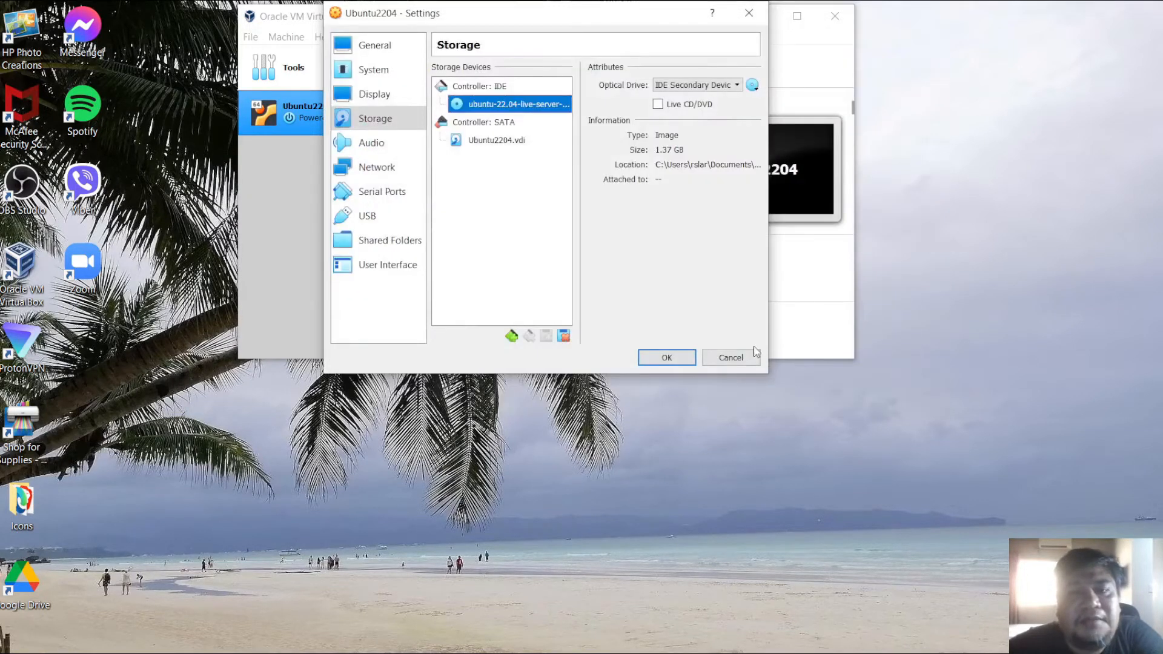
- Enable Live CD/DVD on the optical drive, keep the Ubuntu ISO selected, and save the settings
{"action": "left_click", "coordinate": [661, 107]}
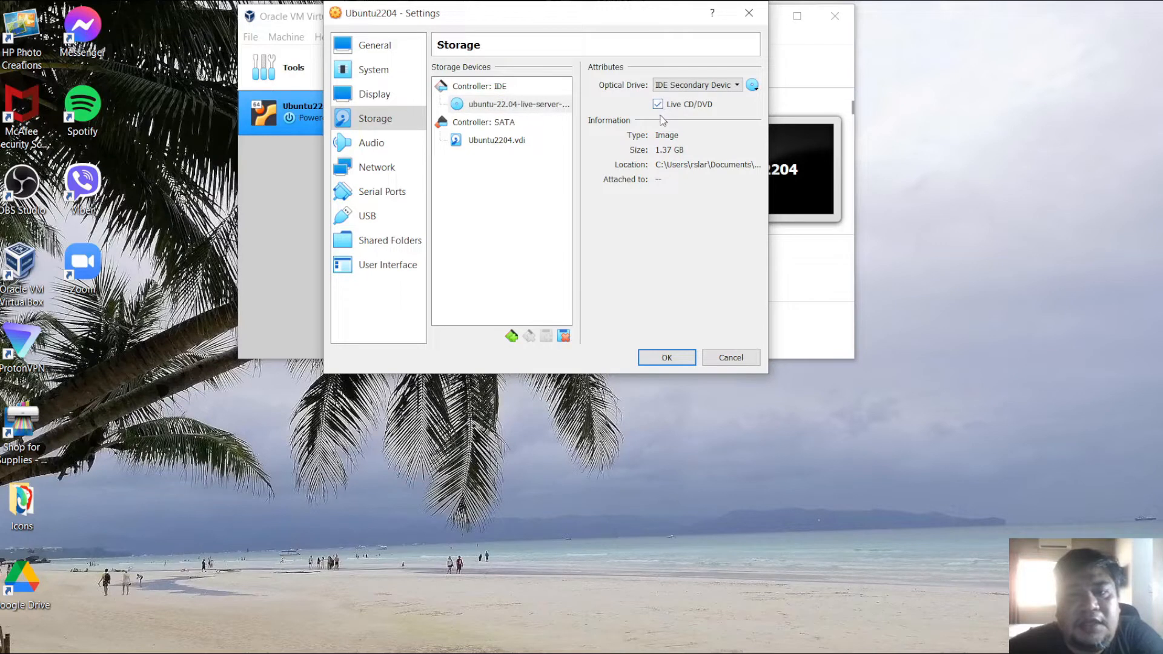
{"action": "left_click", "coordinate": [754, 88]}
{"action": "left_click", "coordinate": [755, 88]}
{"action": "left_click", "coordinate": [755, 88]}
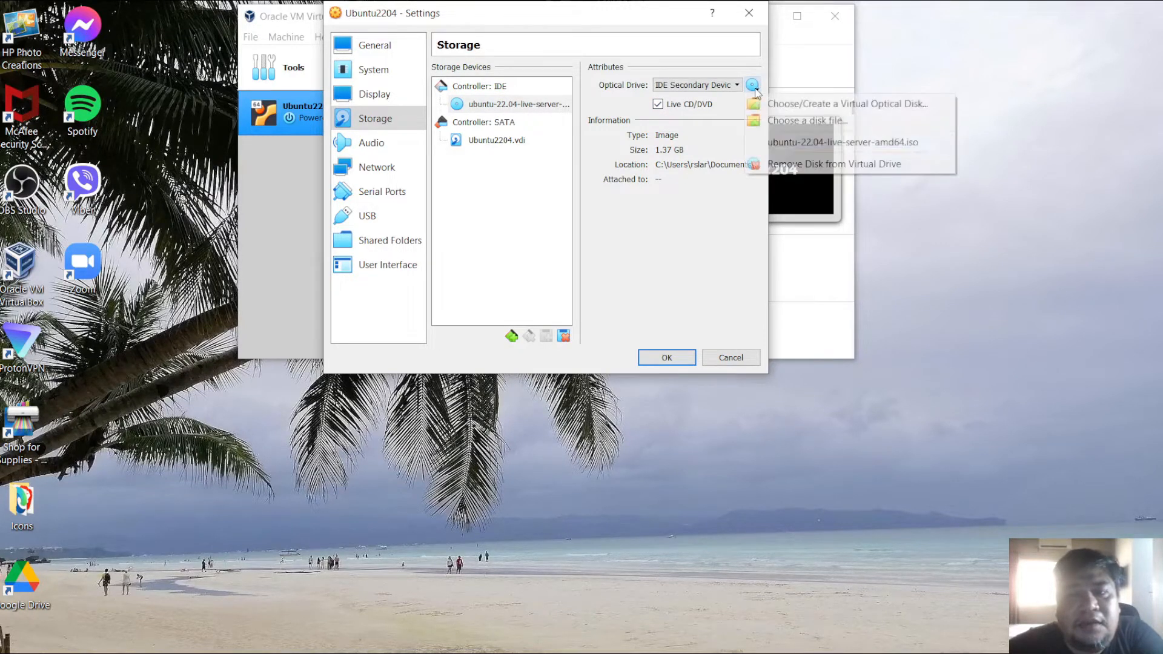
{"action": "left_click", "coordinate": [767, 143]}
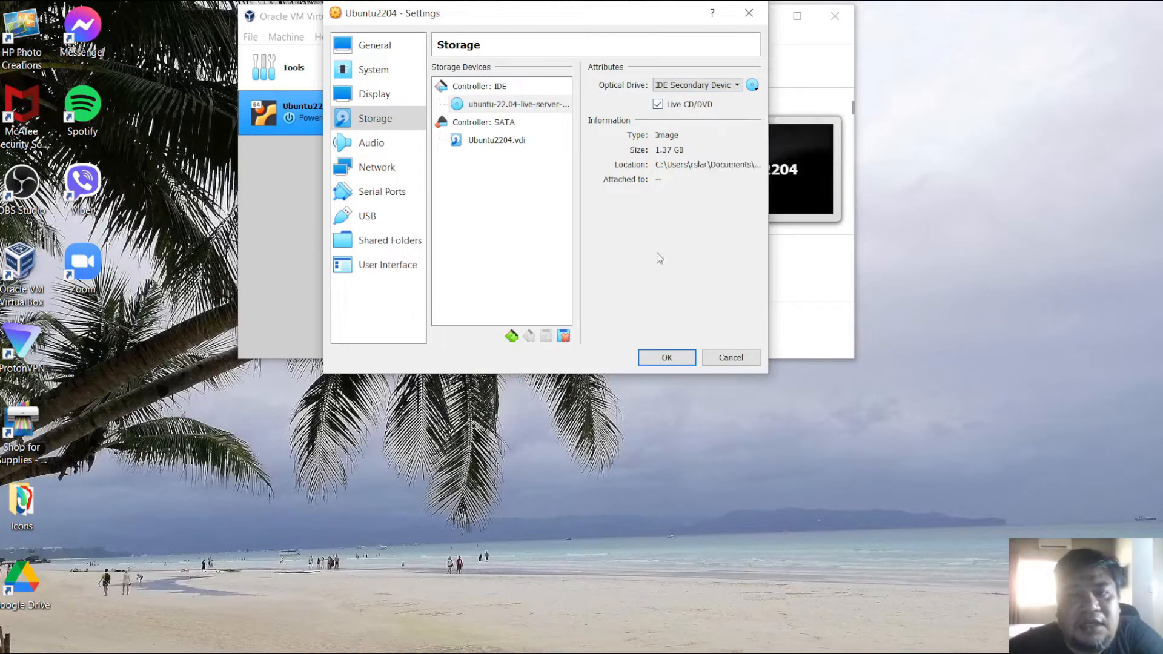
{"action": "left_click", "coordinate": [666, 357]}
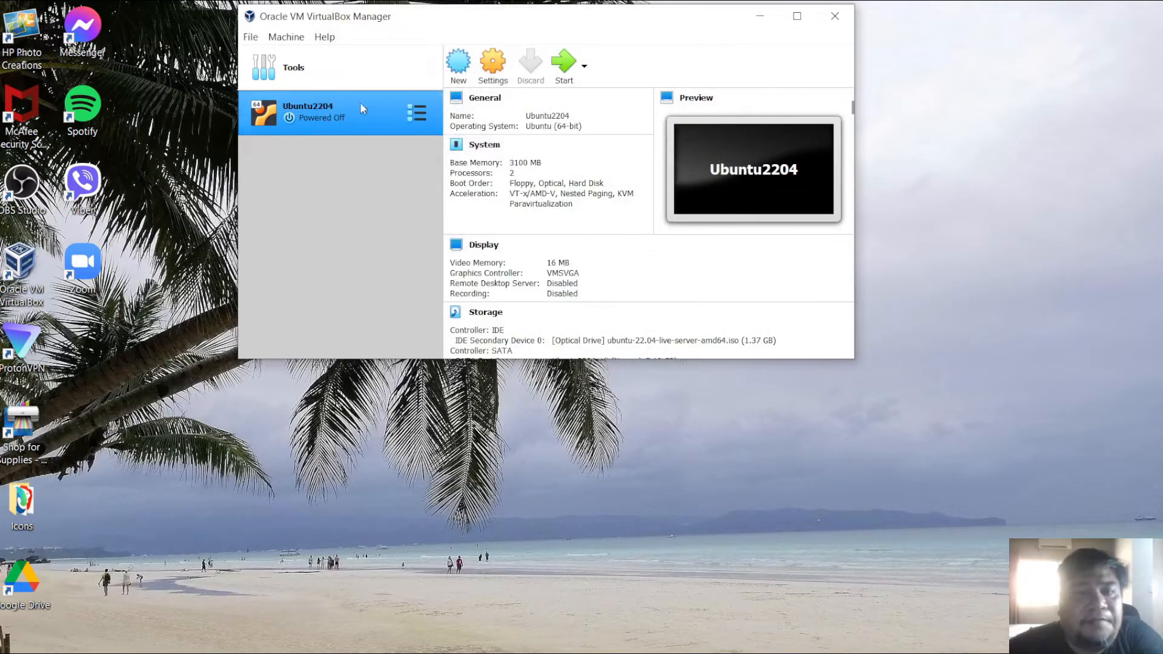
- Start the virtual machine and boot the Try or Install Ubuntu Server entry
{"action": "left_click", "coordinate": [563, 67]}
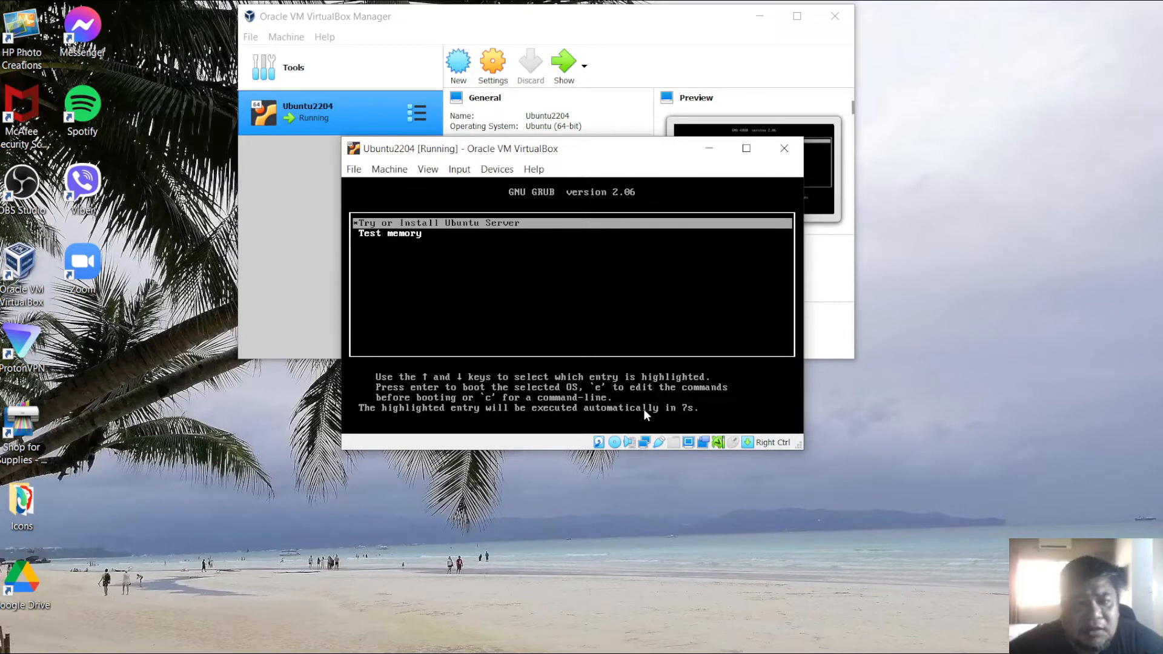
{"action": "key", "text": "Down"}
{"action": "key", "text": "Up"}
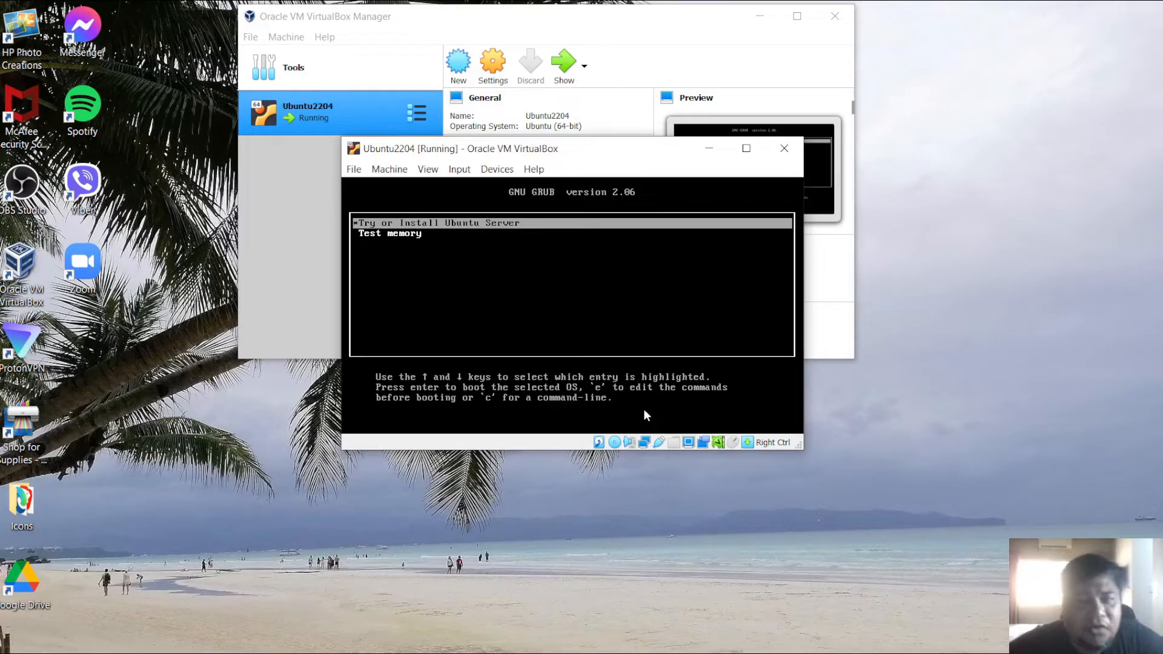
{"action": "key", "text": "Down"}
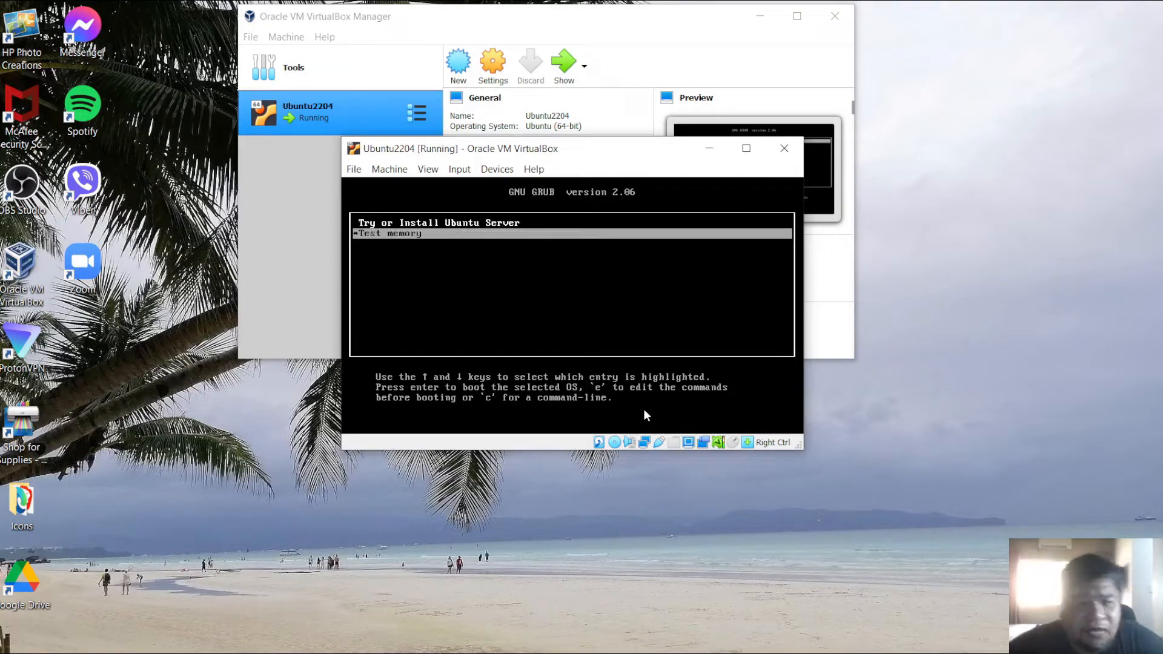
{"action": "key", "text": "Up"}
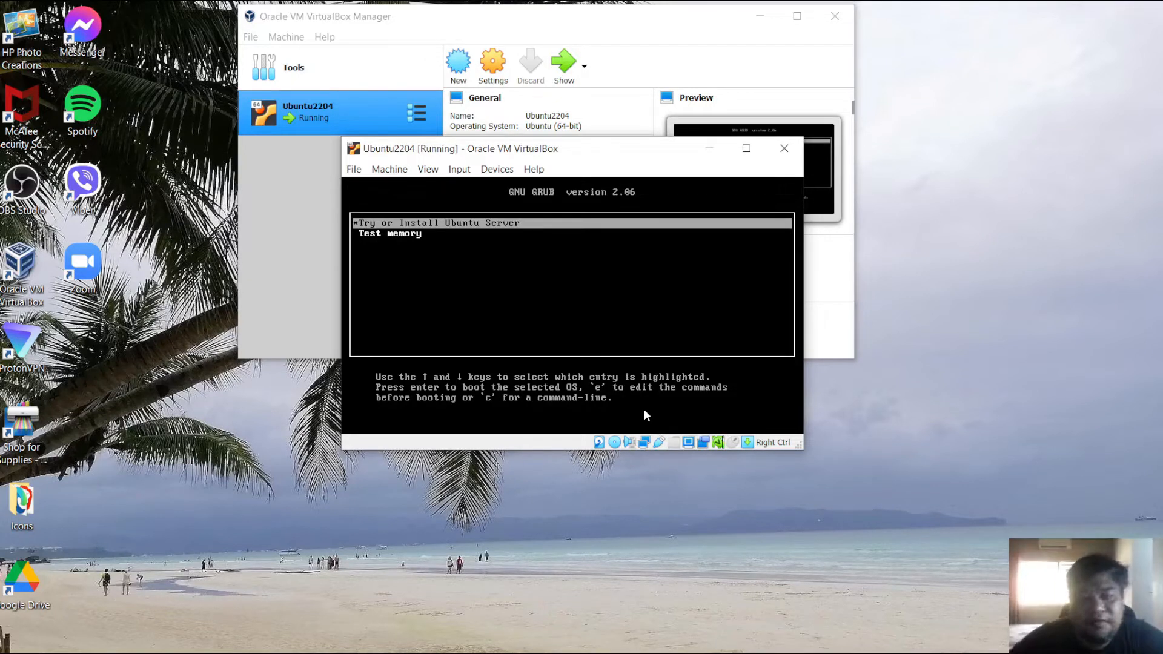
{"action": "key", "text": "Return"}
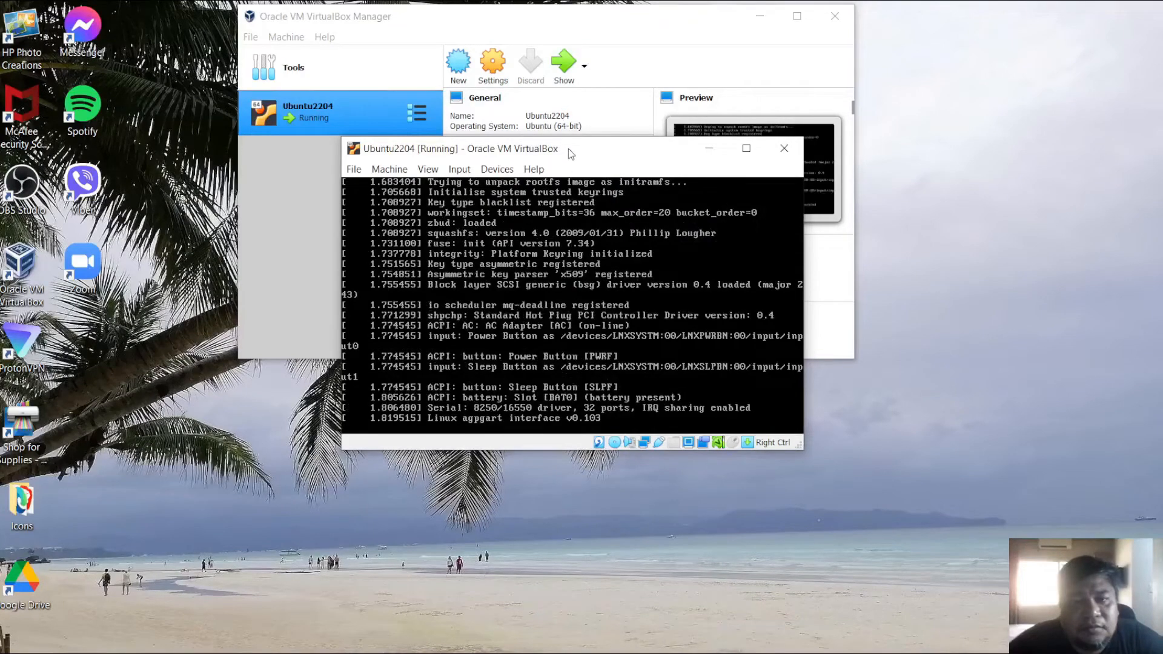
- Choose English as the installer language and continue without updating the installer
{"action": "left_click_drag", "start_coordinate": [568, 147], "coordinate": [569, 103]}
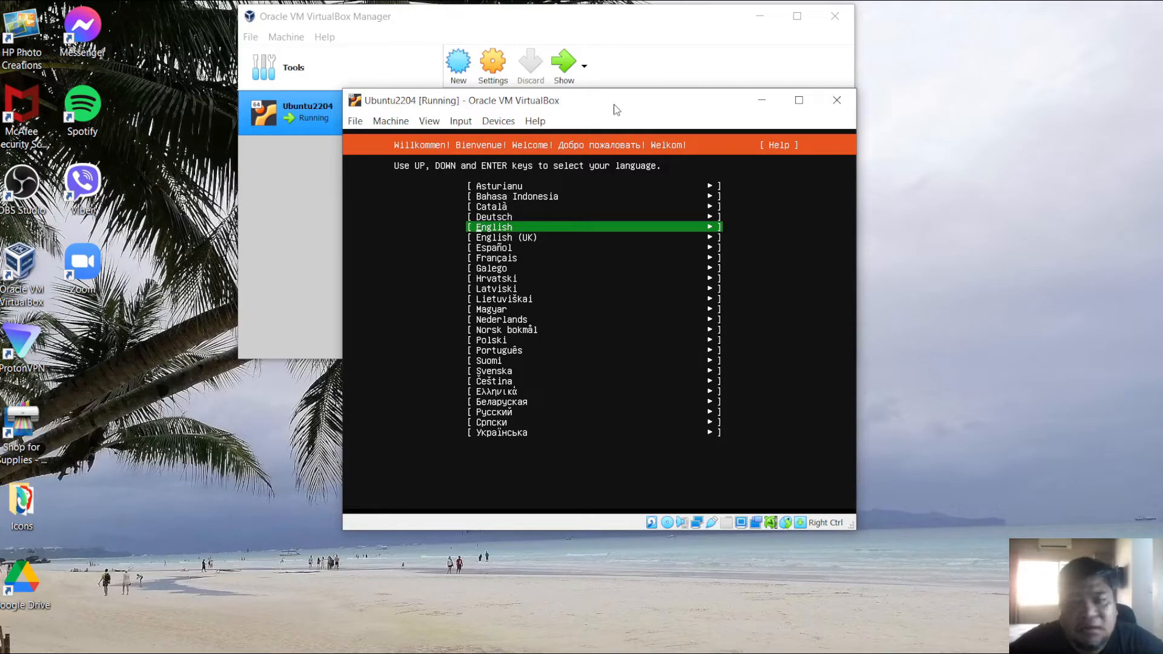
{"action": "key", "text": "Return"}
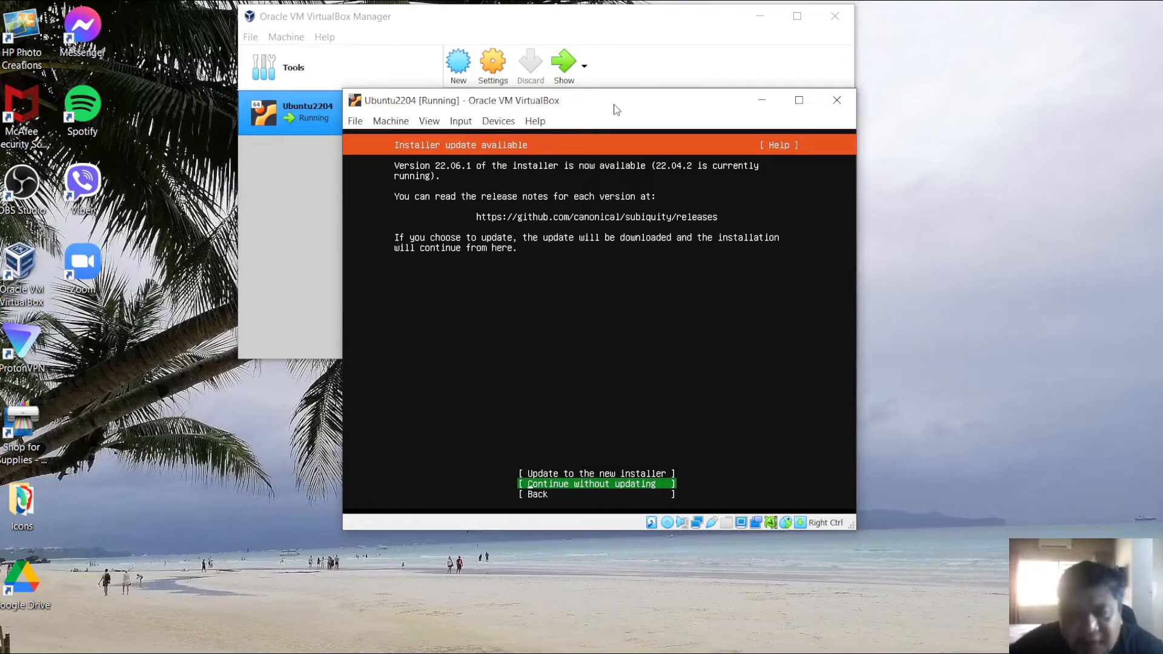
{"action": "key", "text": "Return"}
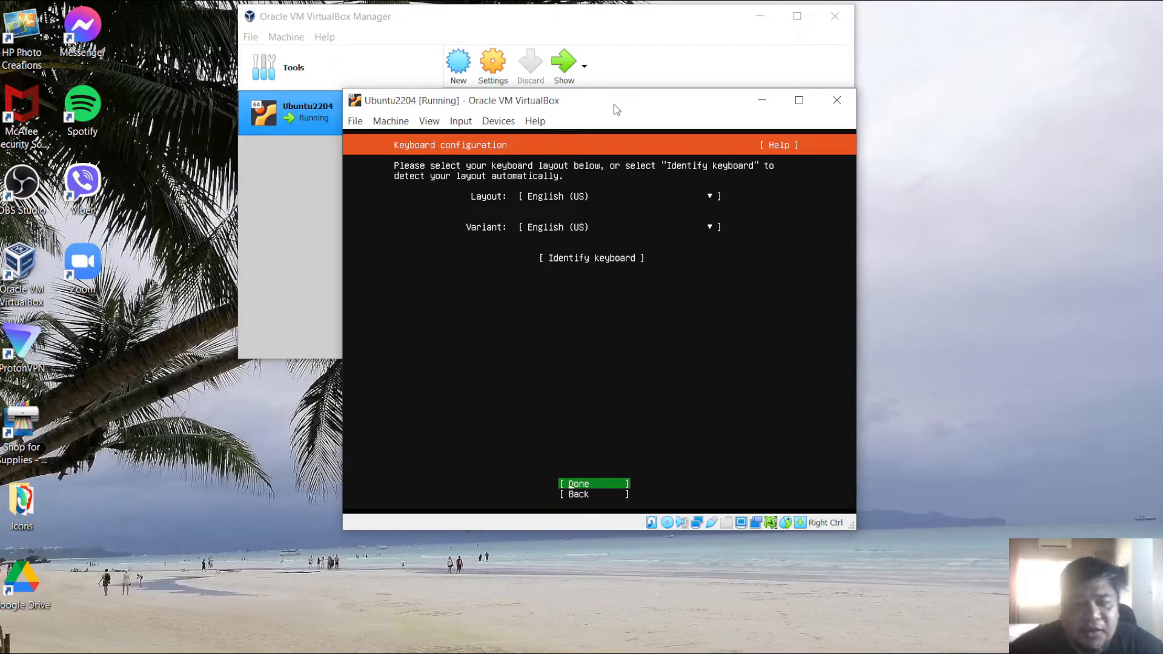
- Accept the English (US) keyboard layout and variant
{"action": "key", "text": "Down"}
{"action": "key", "text": "Up"}
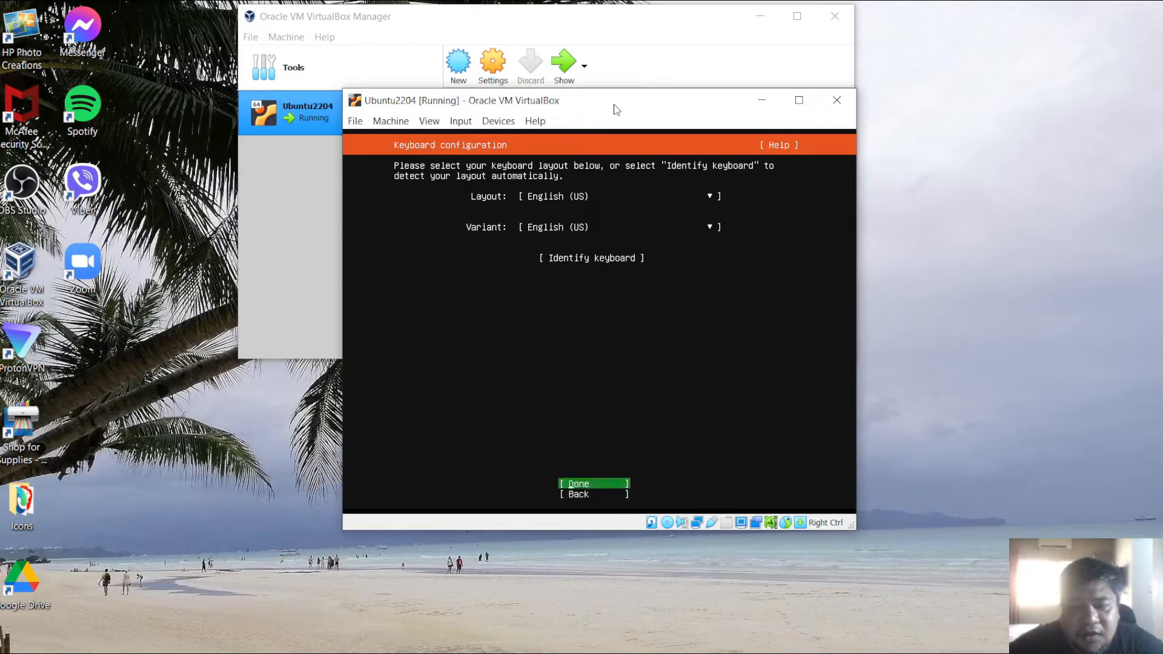
{"action": "key", "text": "Down"}
{"action": "key", "text": "Up"}
{"action": "key", "text": "Down"}
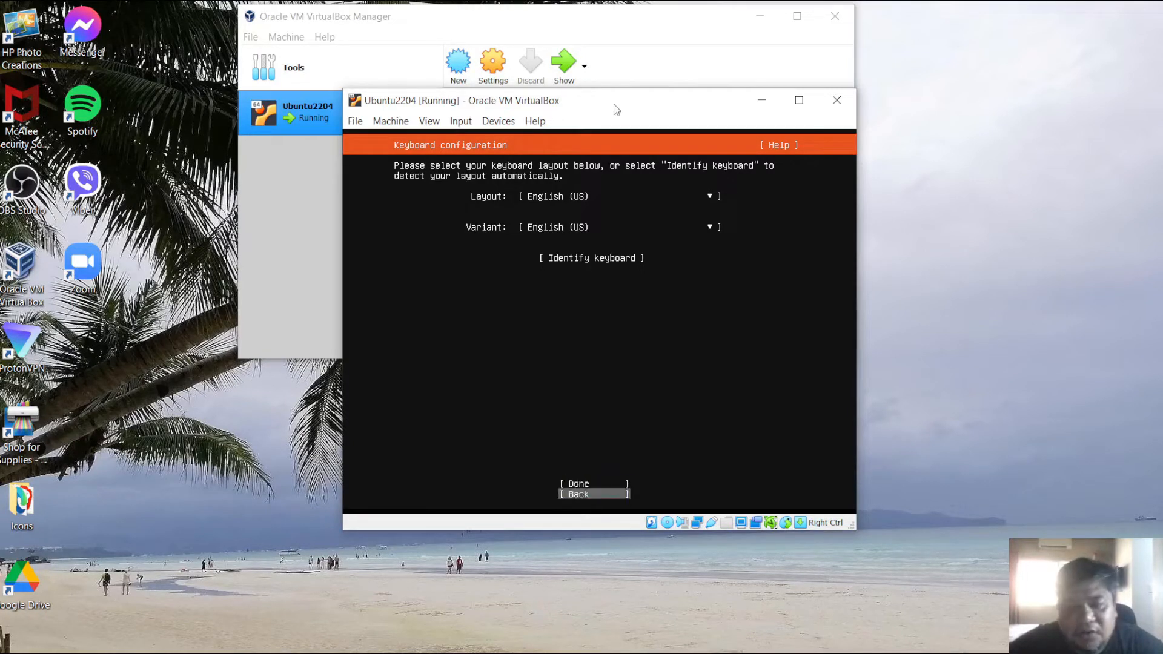
{"action": "key", "text": "Up"}
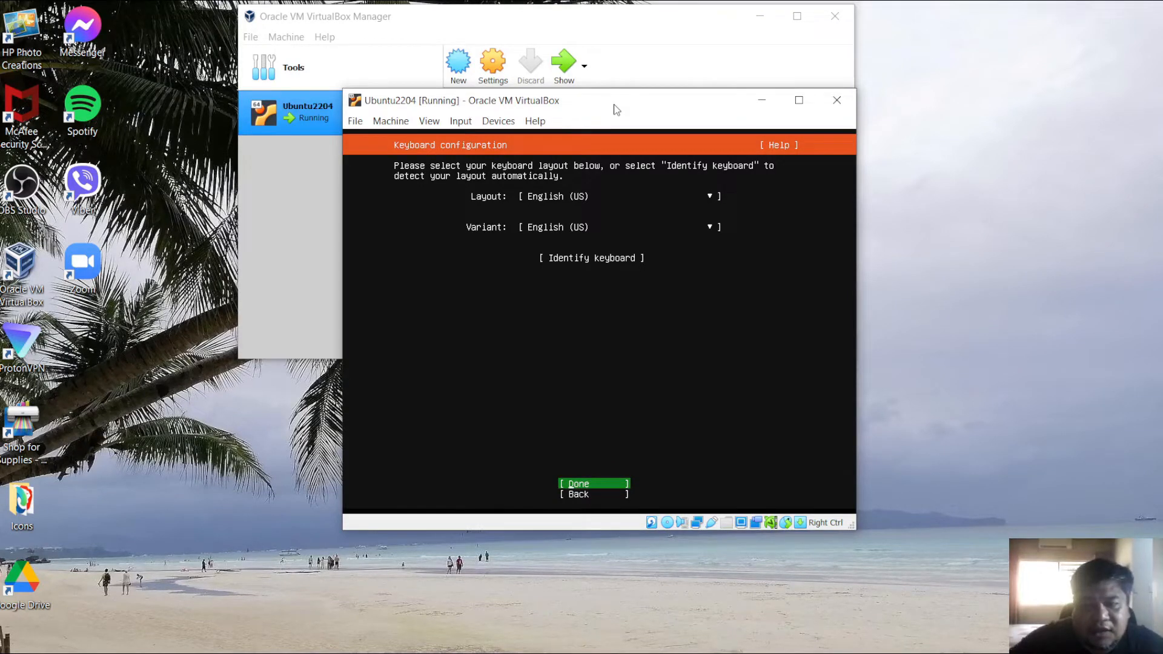
{"action": "key", "text": "Return"}
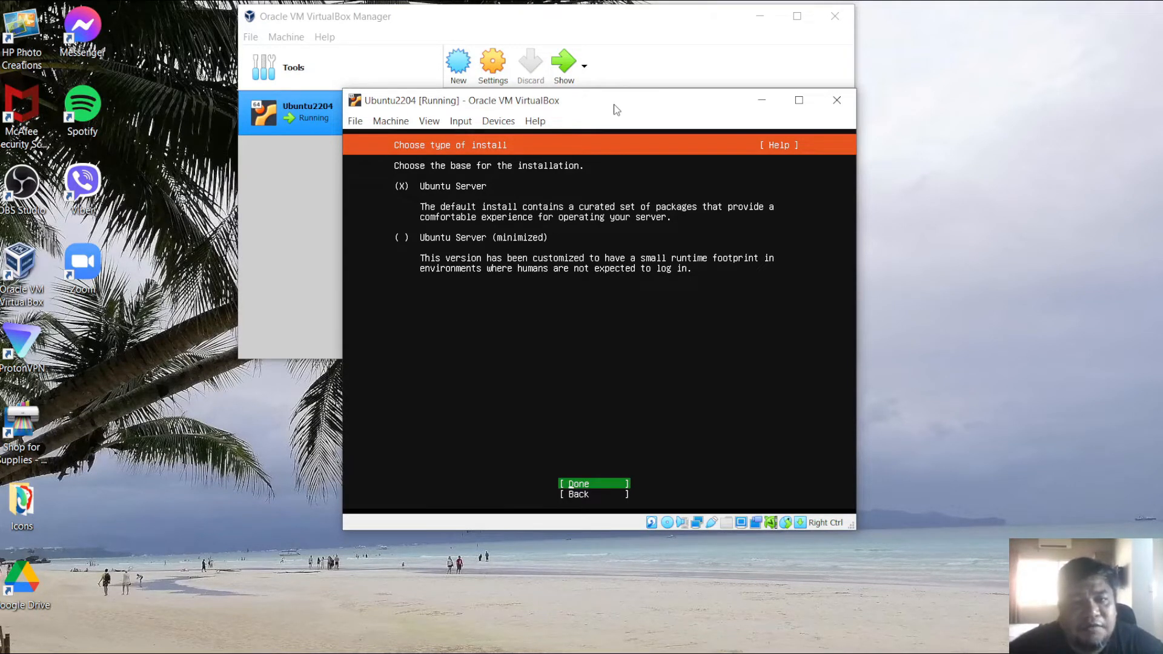
- Keep Ubuntu Server as the installation type and confirm
{"action": "key", "text": "Down"}
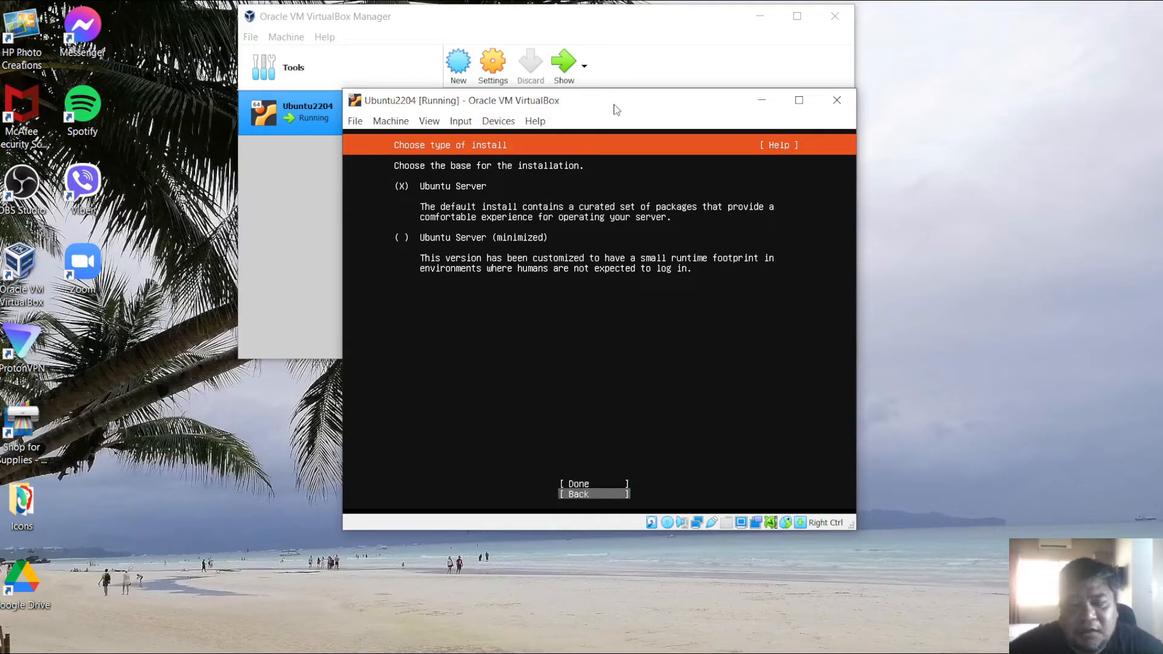
{"action": "key", "text": "Up"}
{"action": "key", "text": "Return"}
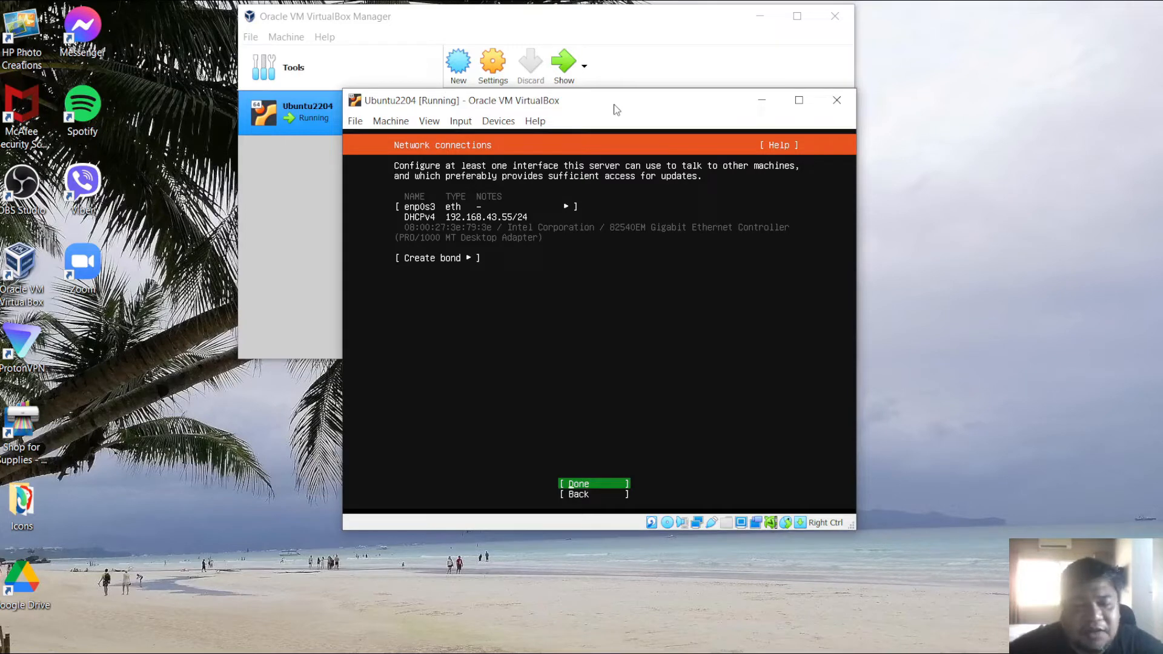
- Accept the default network connection, a blank proxy address and the default Ubuntu archive mirror
{"action": "key", "text": "Return"}
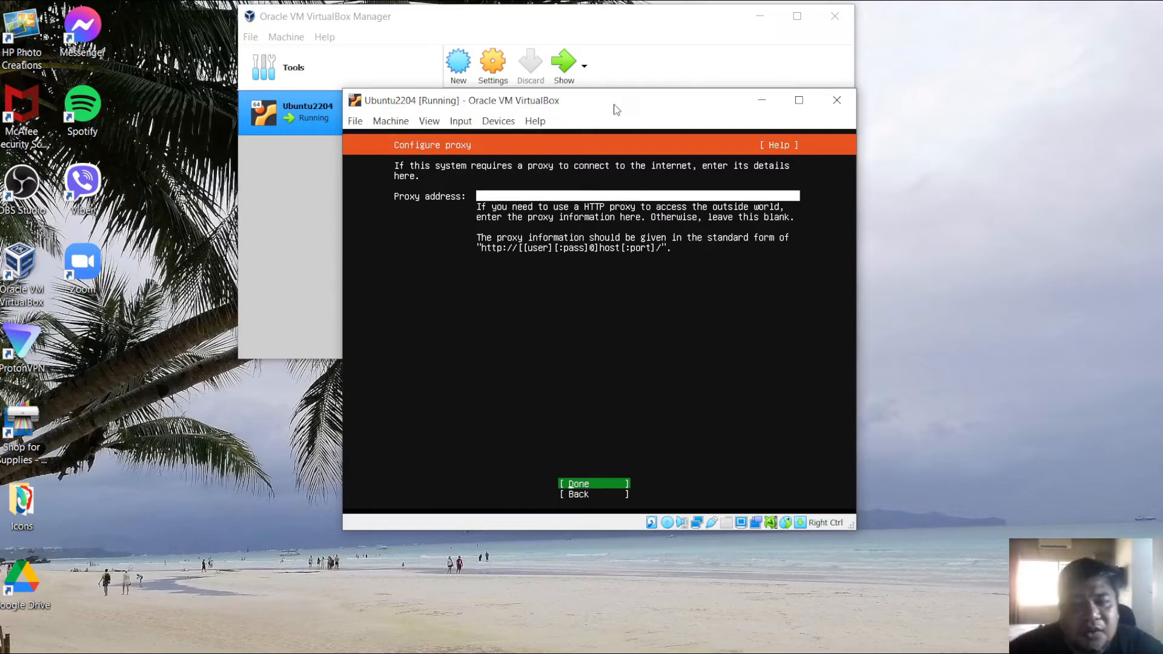
{"action": "key", "text": "Return"}
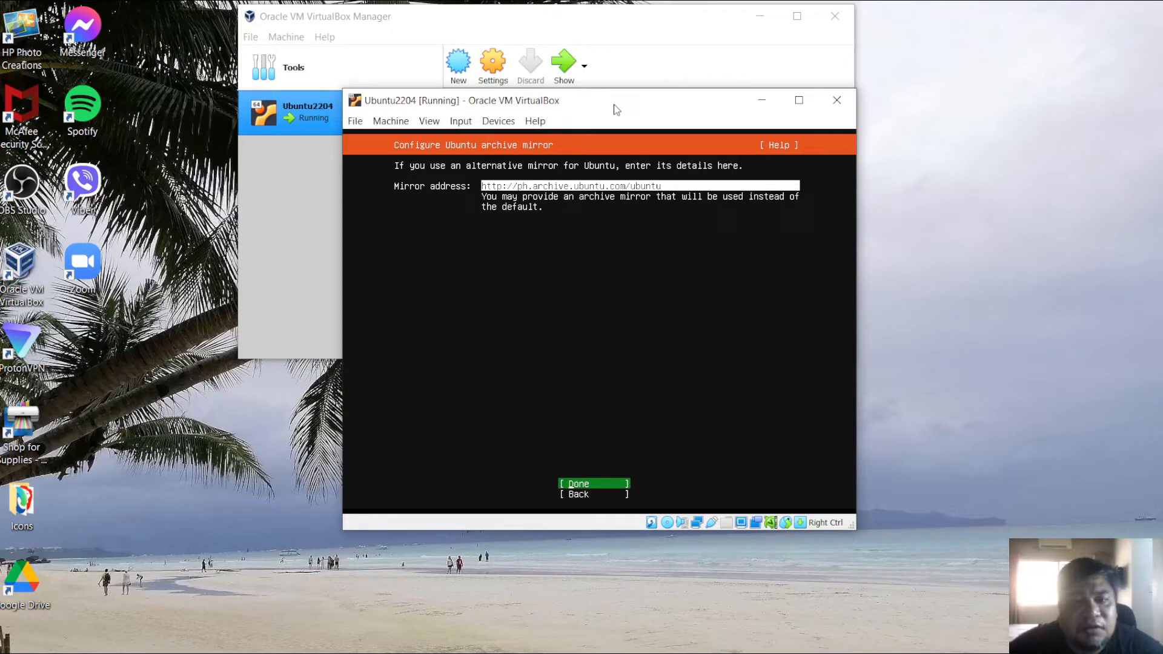
{"action": "key", "text": "Return"}
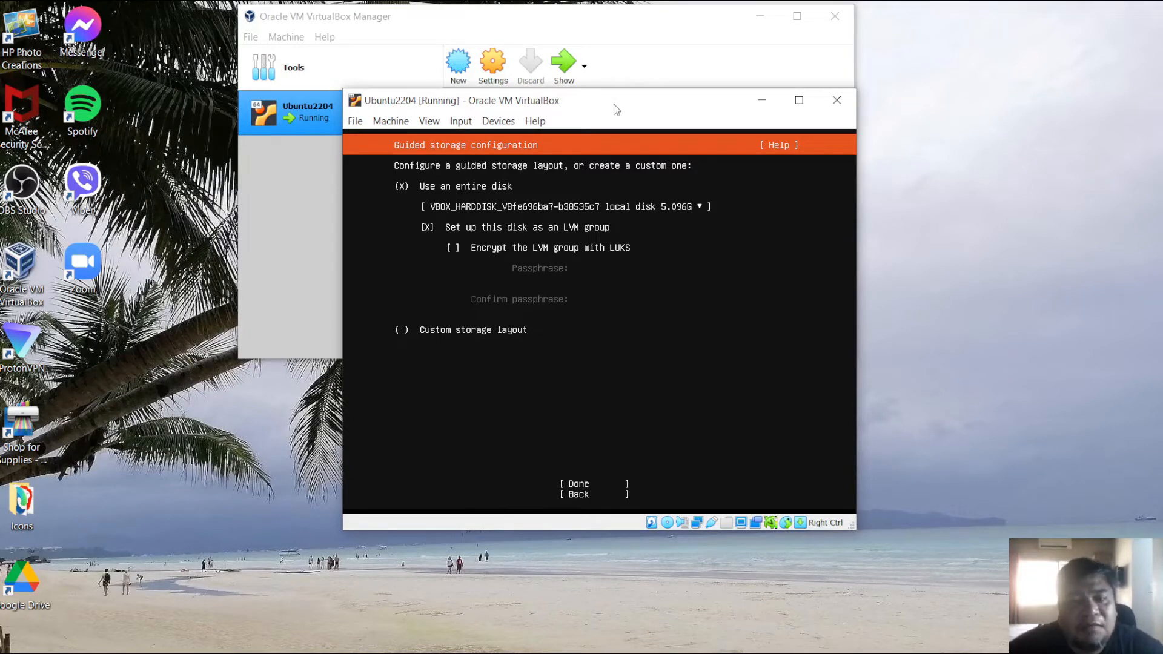
- Accept the guided storage layout using the entire disk, set up as an LVM group without encryption
{"action": "key", "text": "Tab"}
{"action": "key", "text": "Tab"}
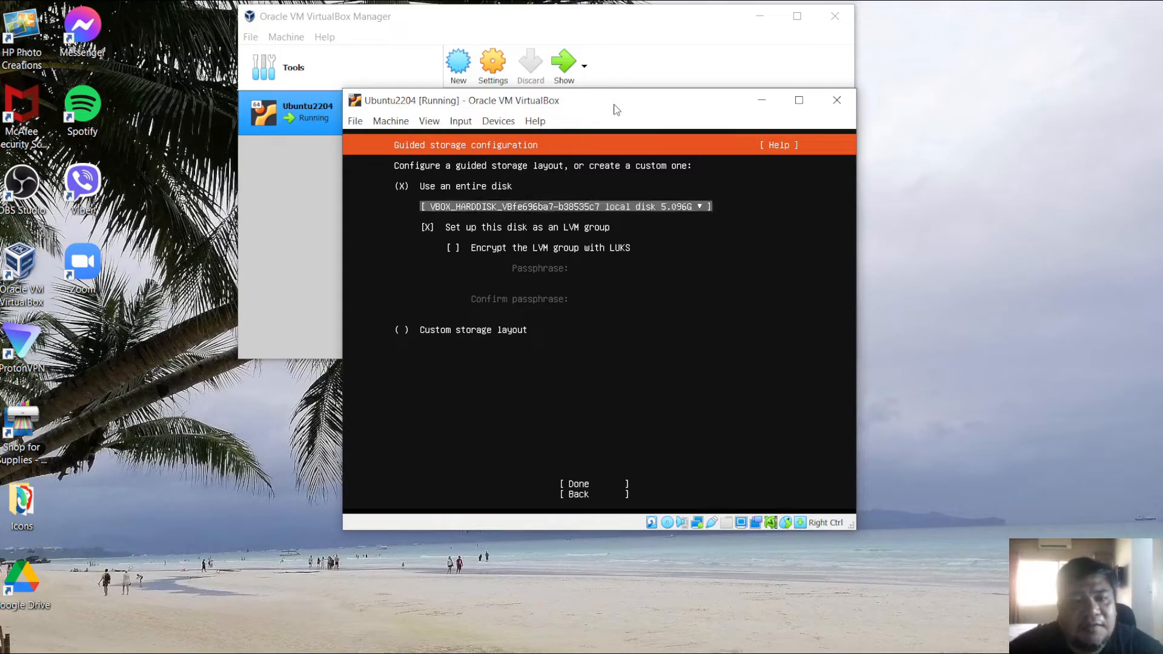
{"action": "key", "text": "shift+Tab"}
{"action": "key", "text": "shift+Tab"}
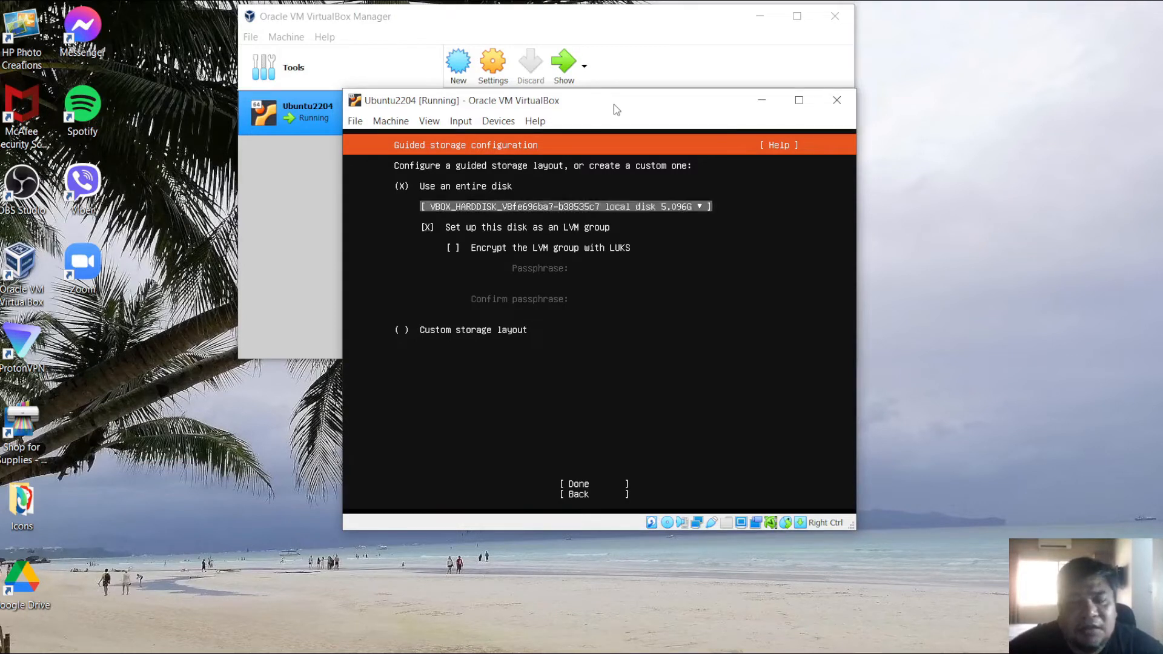
{"action": "key", "text": "Tab"}
{"action": "key", "text": "shift+Tab"}
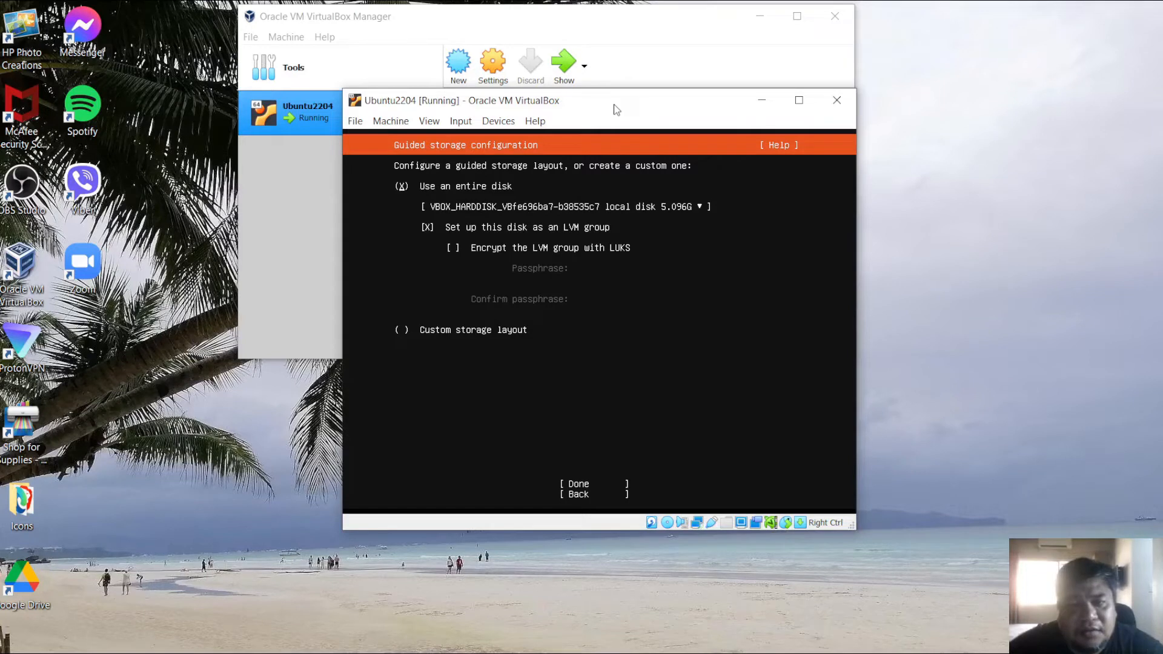
{"action": "key", "text": "Tab"}
{"action": "key", "text": "Tab"}
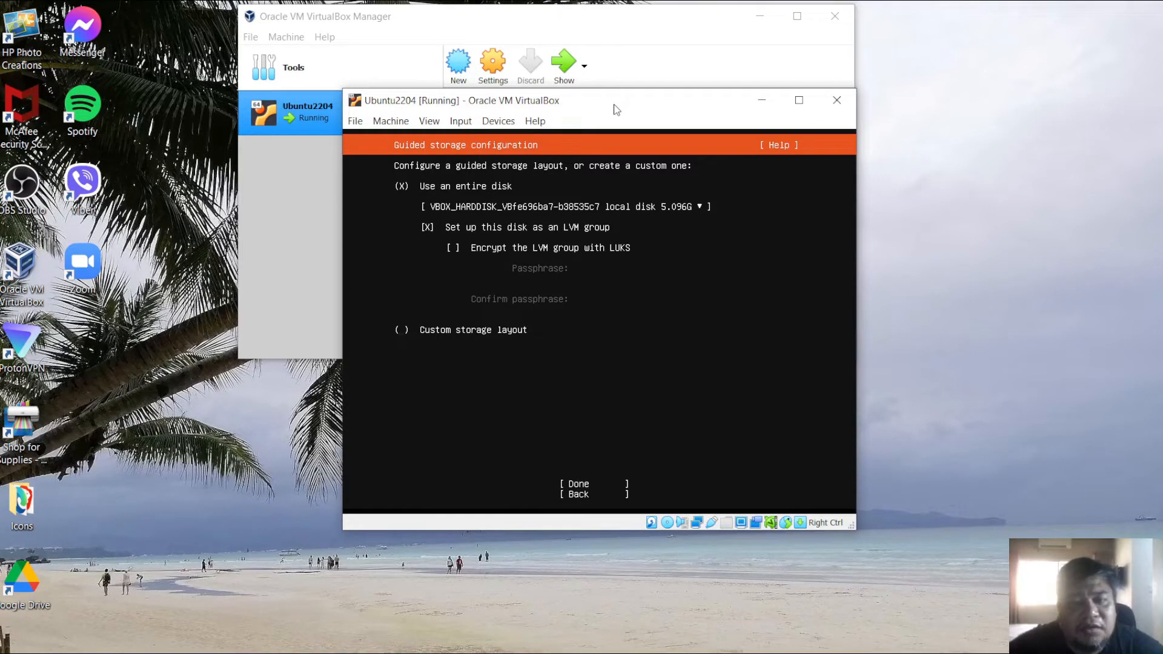
{"action": "key", "text": "Tab"}
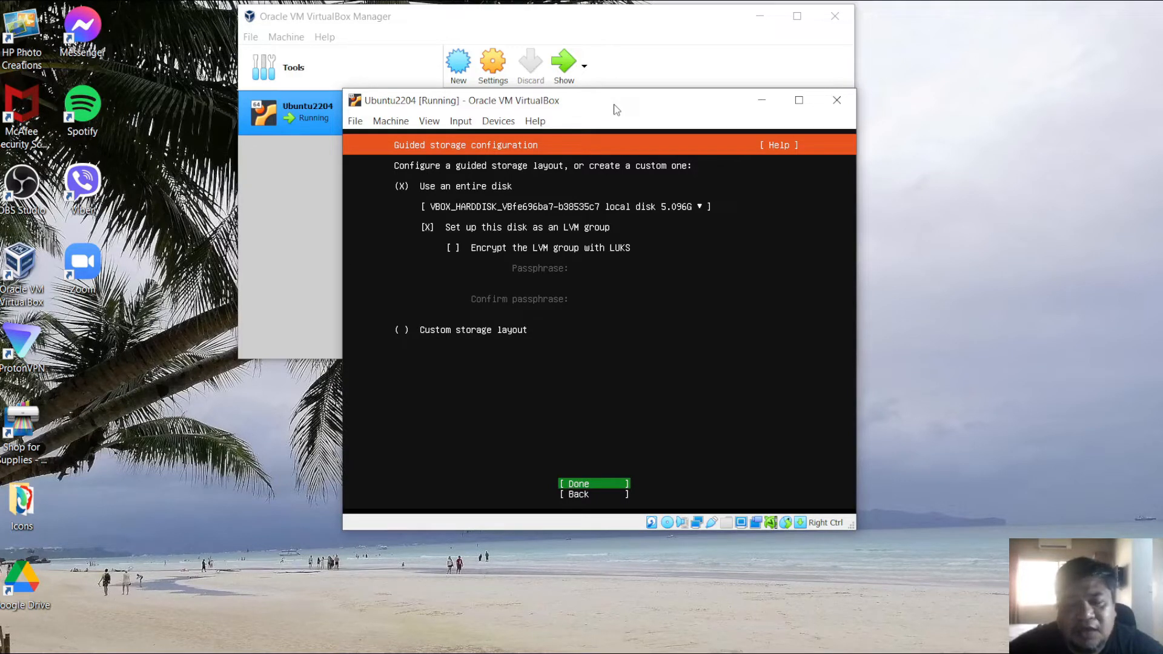
{"action": "key", "text": "Return"}
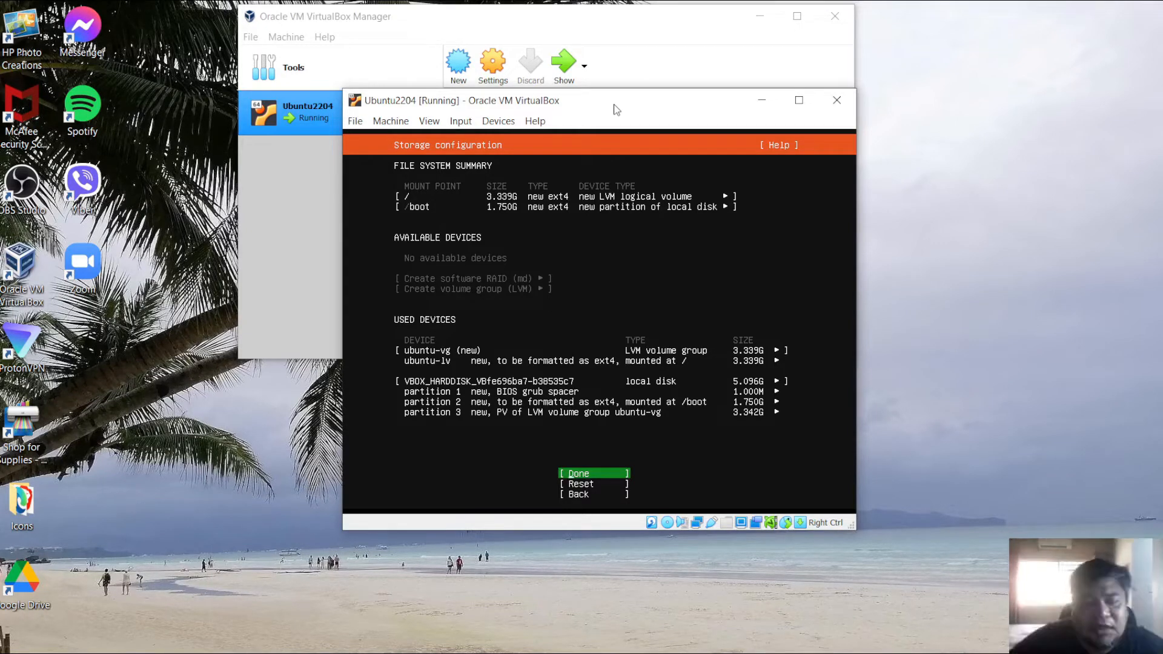
- Examine the file system summary and used devices in the storage configuration
{"action": "key", "text": "Up"}
{"action": "key", "text": "Up"}
{"action": "key", "text": "Up"}
{"action": "key", "text": "Up"}
{"action": "key", "text": "Up"}
{"action": "key", "text": "Up"}
{"action": "key", "text": "Up"}
{"action": "key", "text": "Up"}
{"action": "key", "text": "Up"}
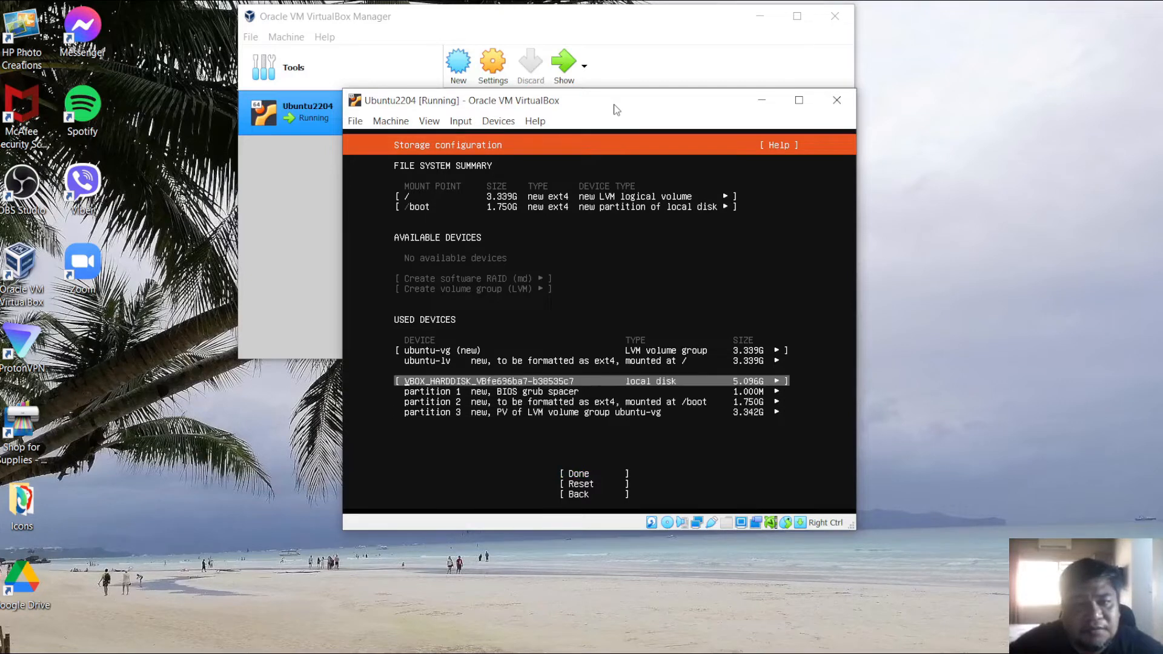
{"action": "key", "text": "Down"}
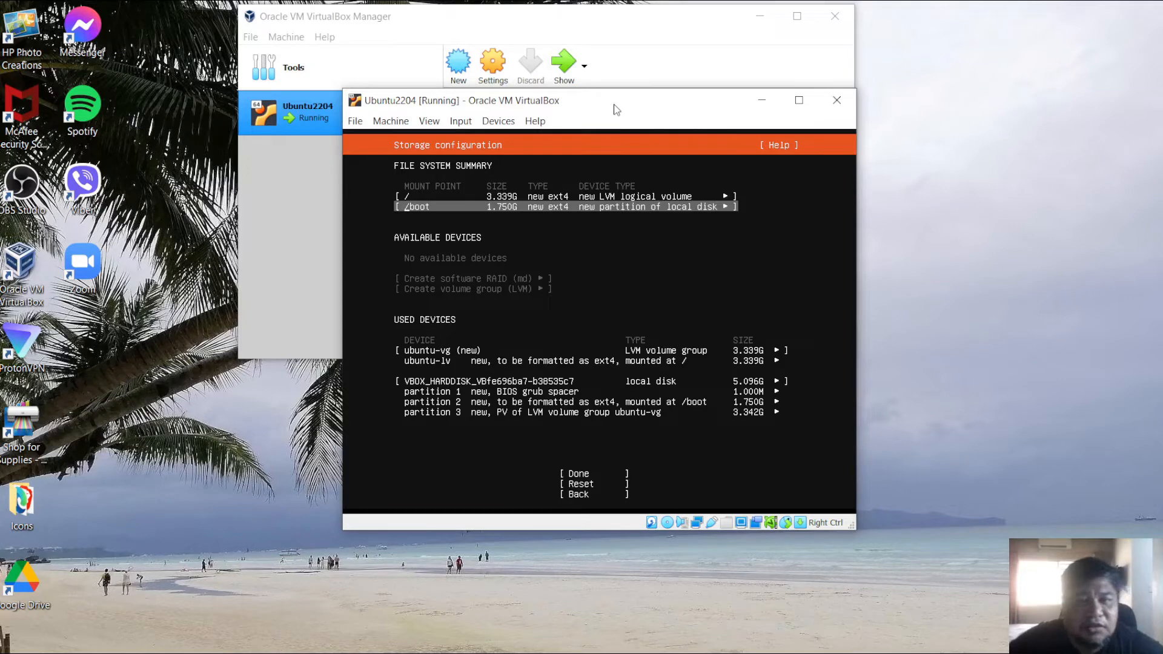
{"action": "key", "text": "Down"}
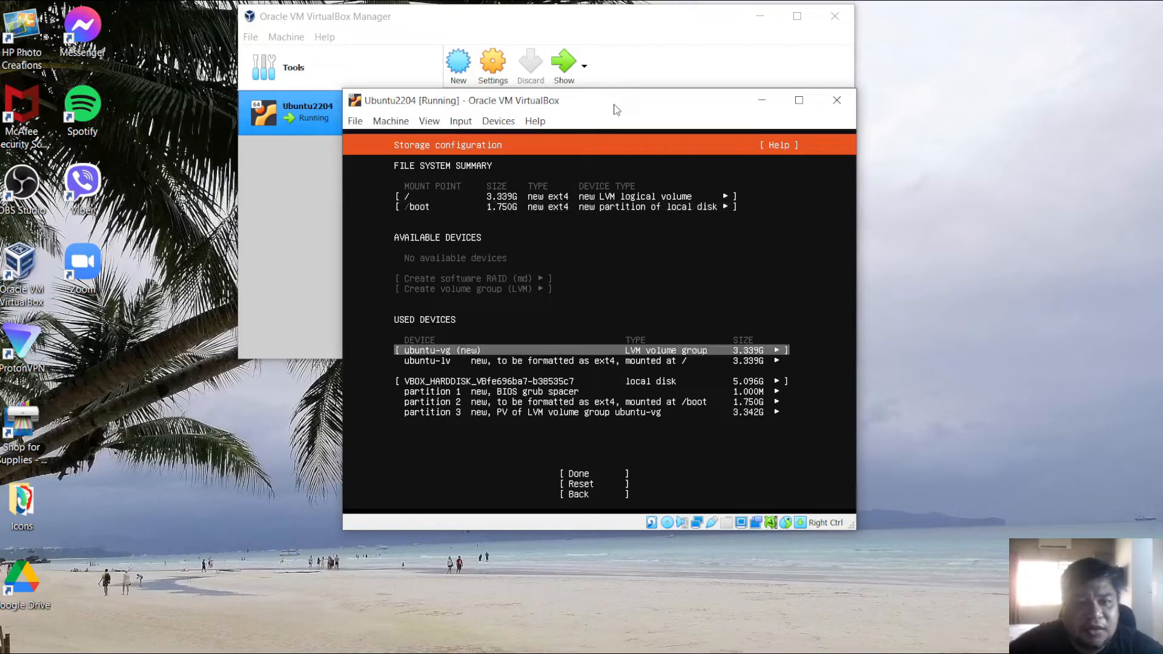
{"action": "key", "text": "Down"}
{"action": "key", "text": "Down"}
{"action": "key", "text": "Down"}
{"action": "key", "text": "Down"}
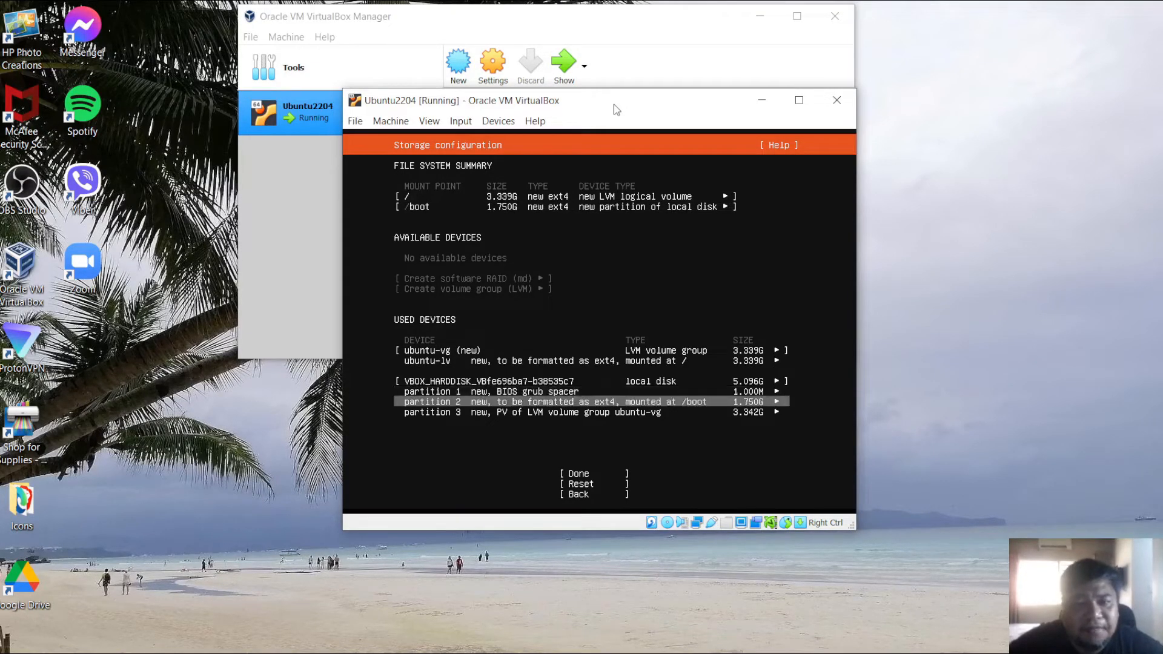
{"action": "key", "text": "Down"}
{"action": "key", "text": "Down"}
{"action": "key", "text": "Down"}
{"action": "key", "text": "Up"}
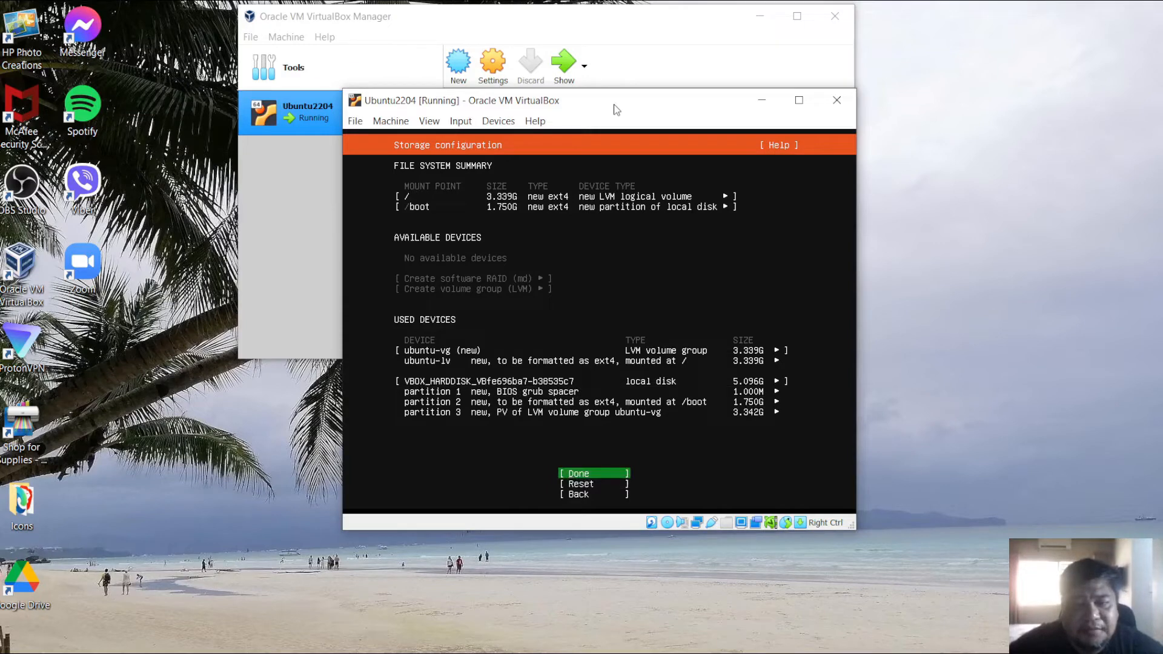
- Confirm the storage configuration and continue past the destructive-action warning
{"action": "key", "text": "Return"}
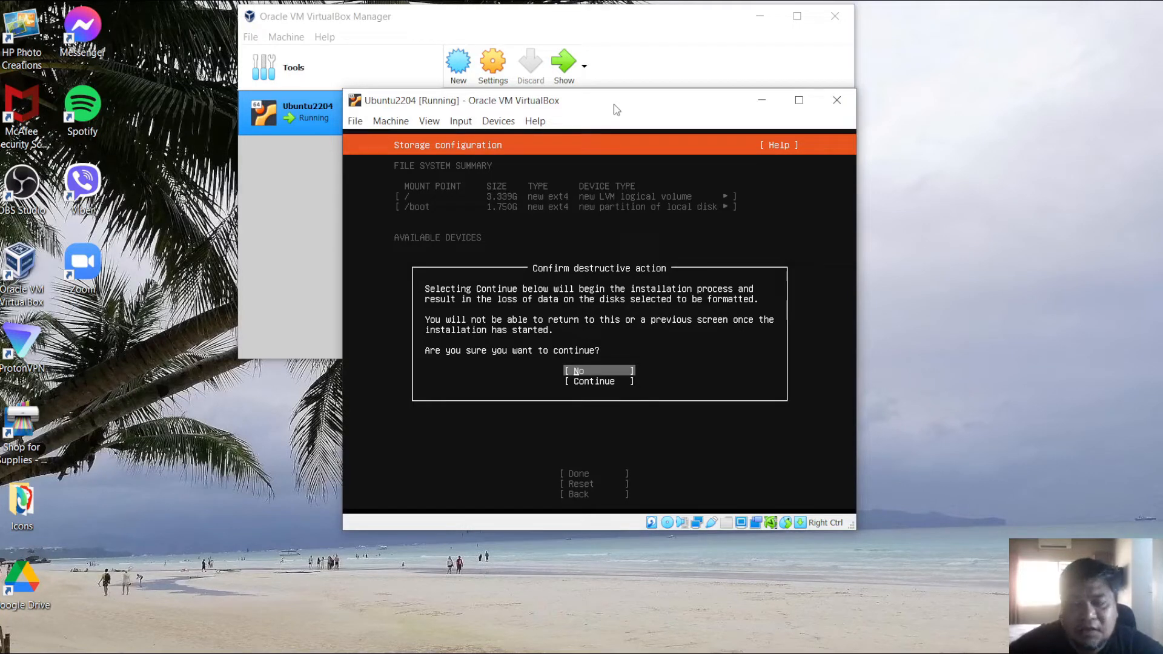
{"action": "key", "text": "Down"}
{"action": "key", "text": "Return"}
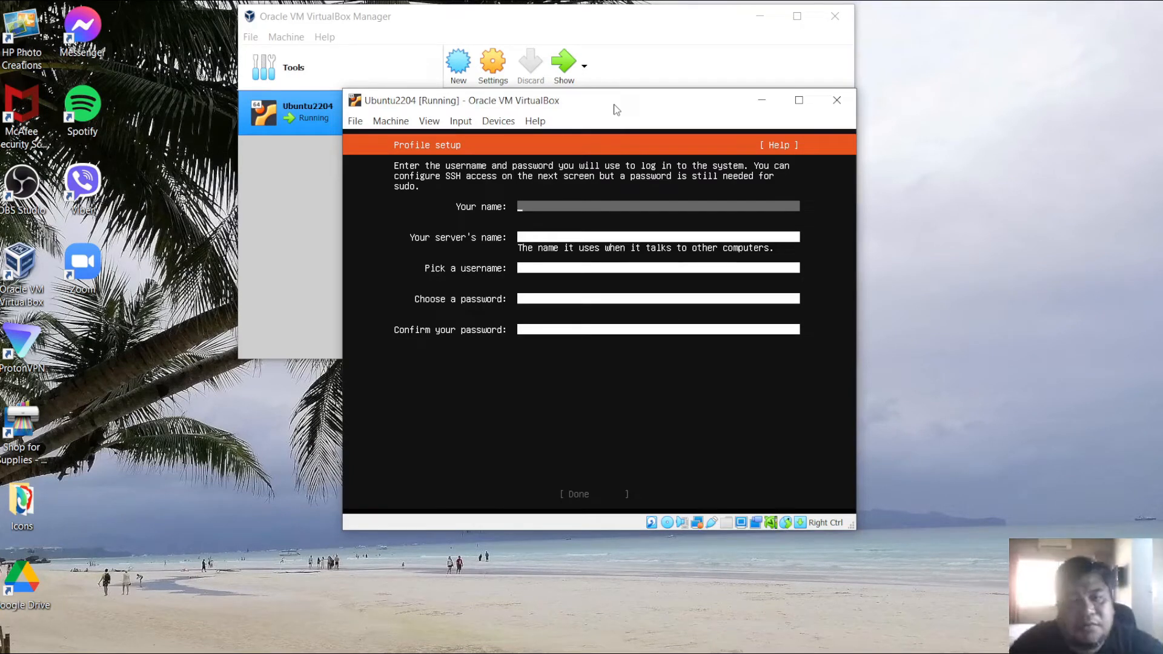
- Enter the user's name in the profile setup and set the server's name to ubuntu2204s
{"action": "type", "text": "Romskie"}
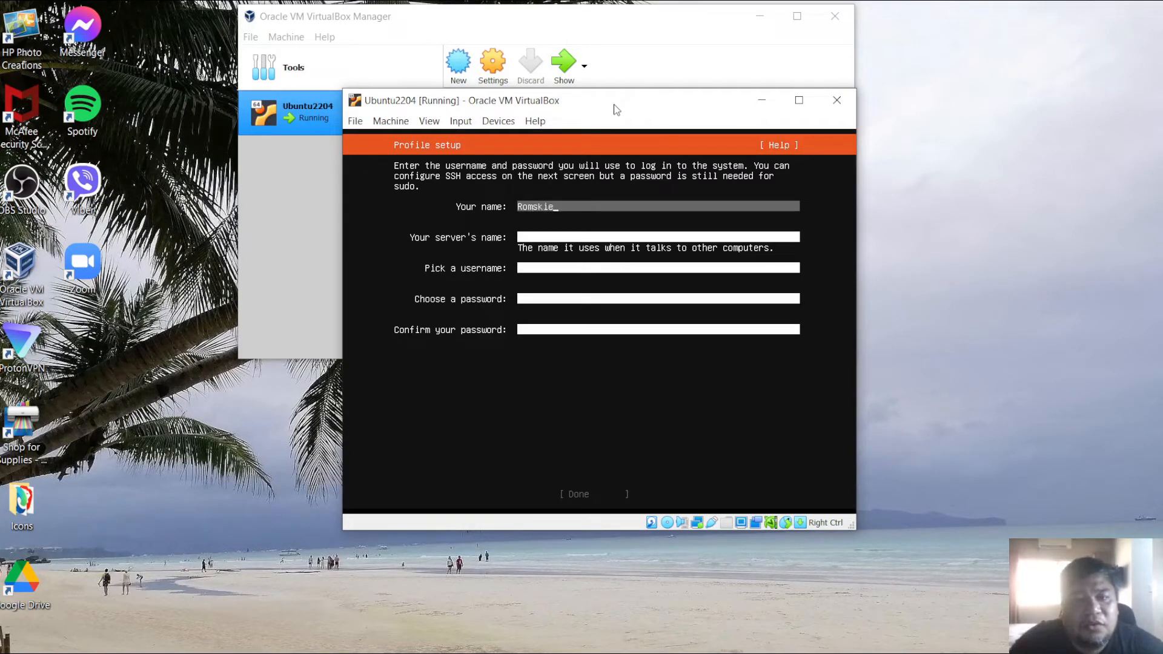
{"action": "key", "text": "Tab"}
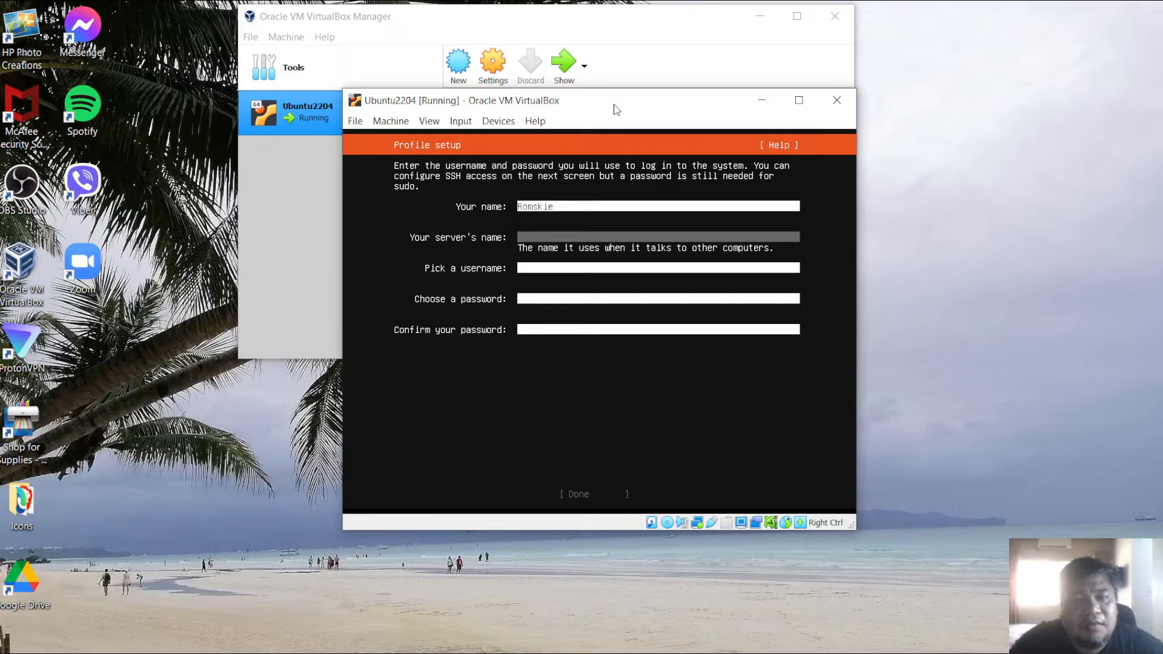
{"action": "type", "text": "ubun"}
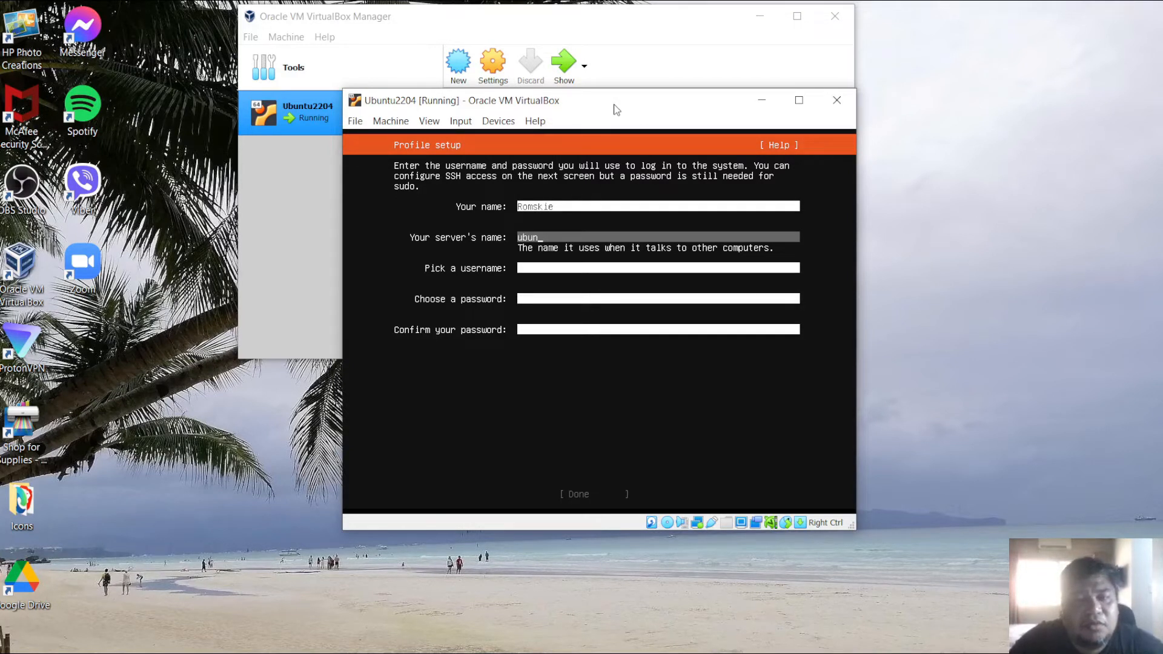
{"action": "type", "text": "tu"}
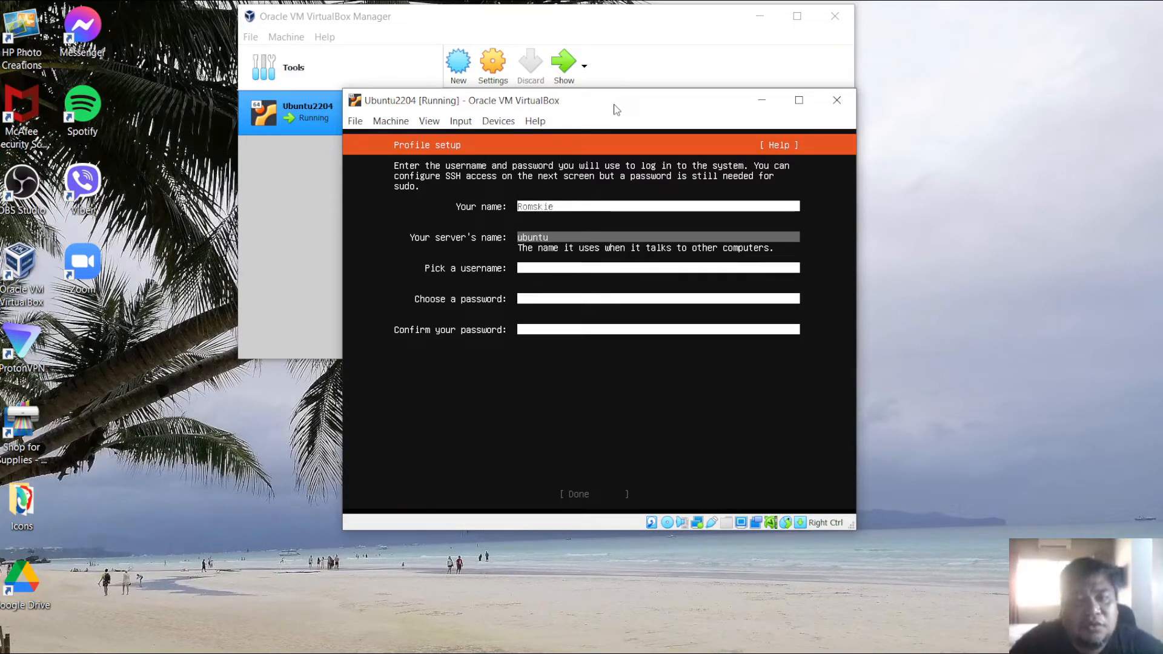
{"action": "type", "text": "2204"}
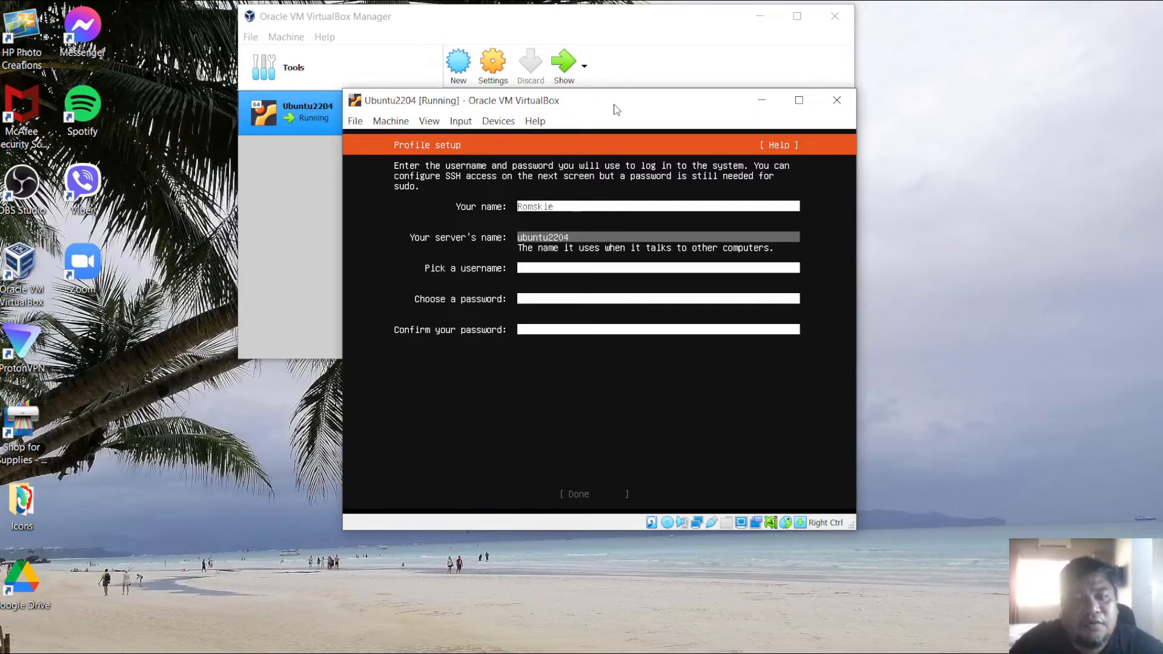
{"action": "type", "text": "s"}
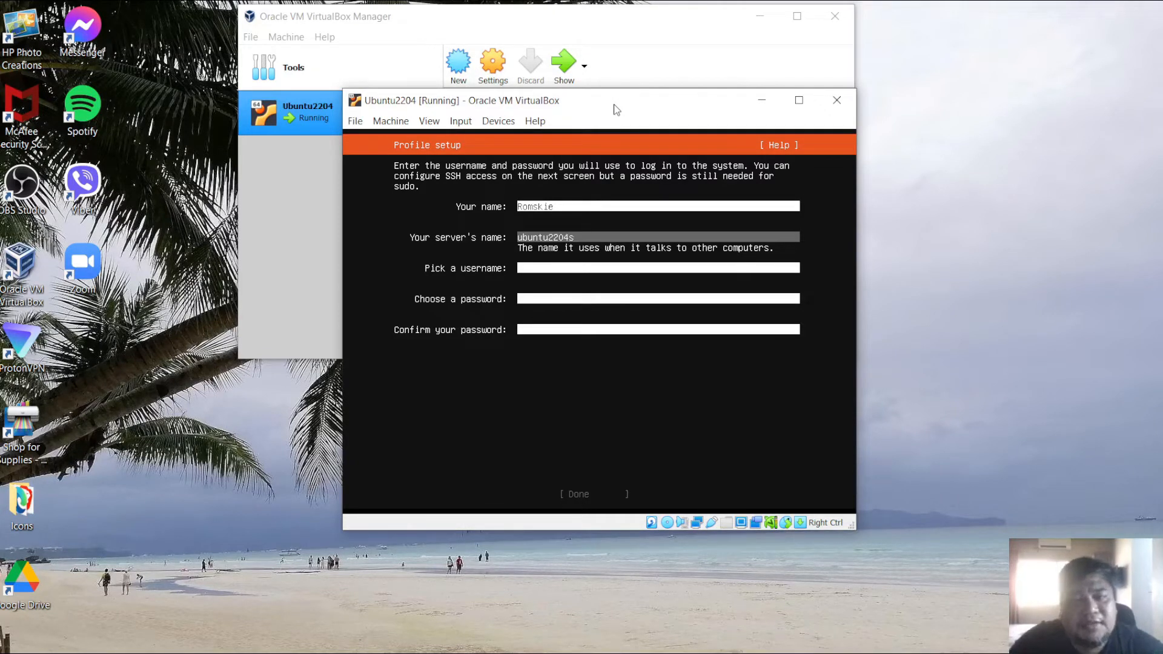
{"action": "key", "text": "Tab"}
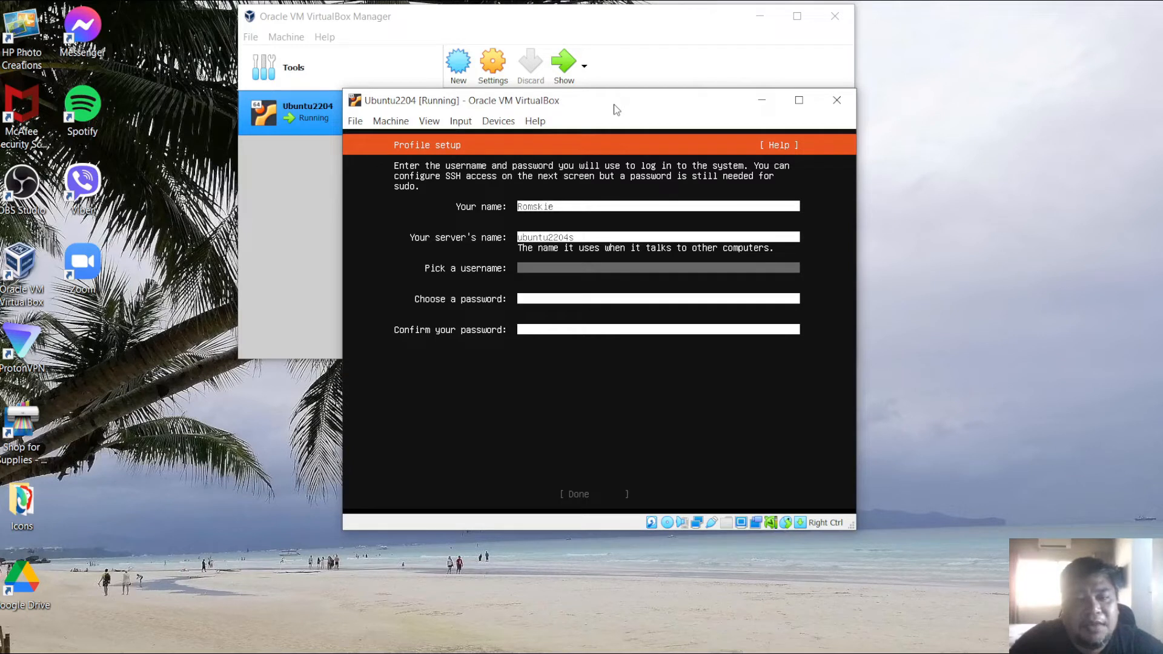
- Enter a username, then set and confirm the account password and finish the profile setup
{"action": "type", "text": "romskie"}
{"action": "key", "text": "Tab"}
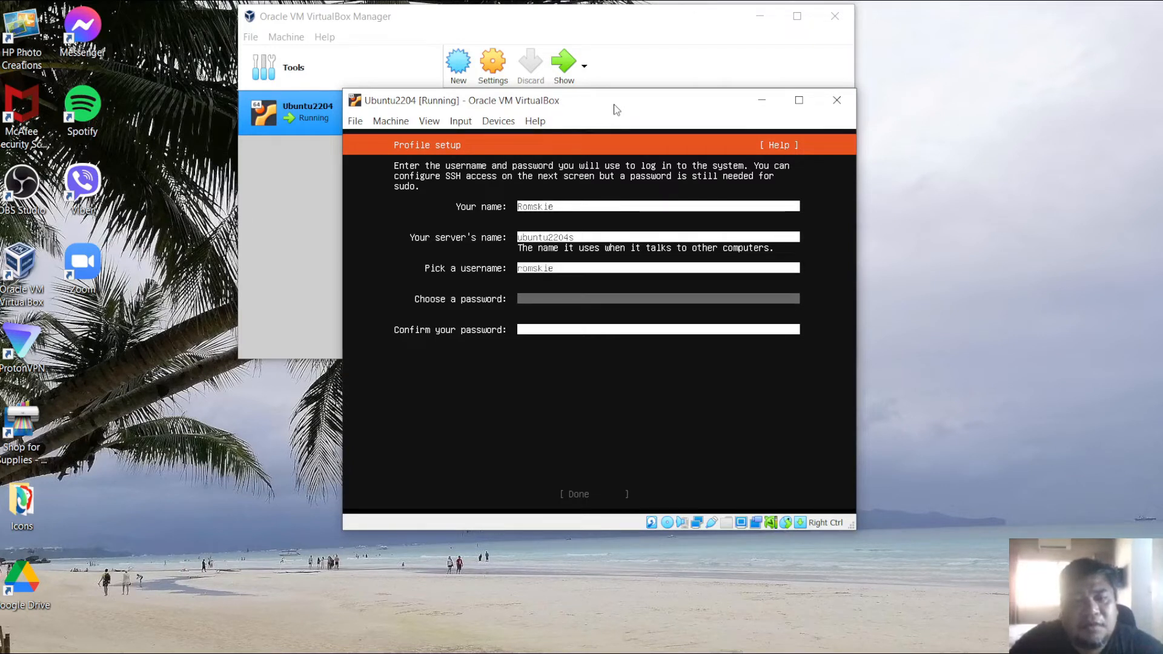
{"action": "type", "text": "********"}
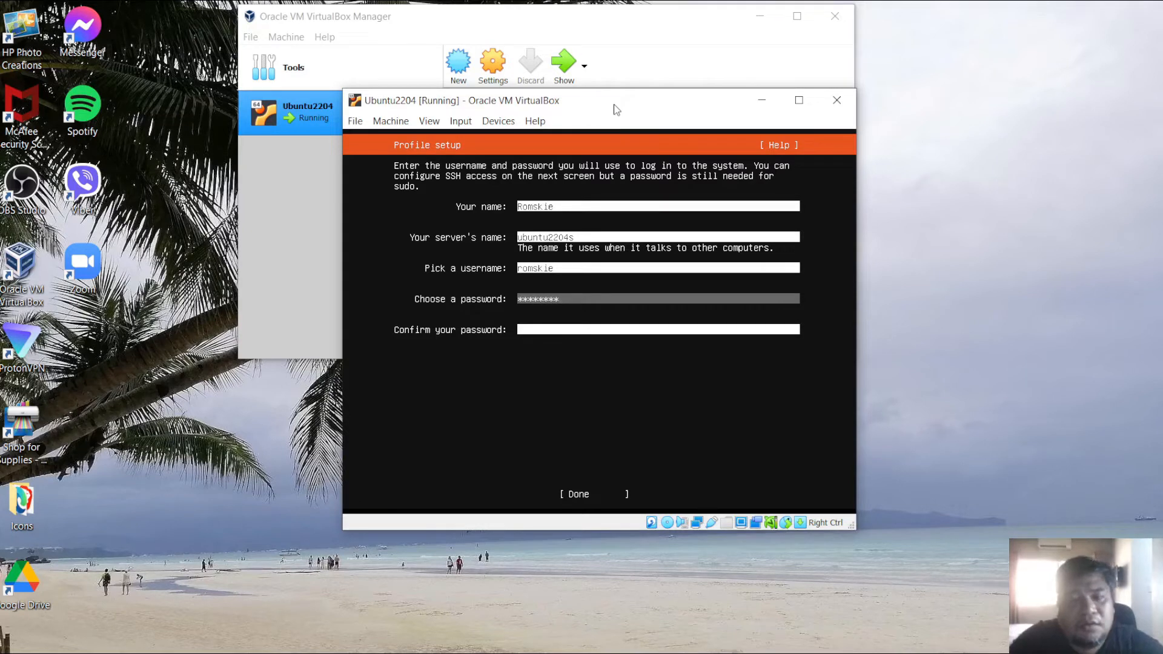
{"action": "key", "text": "Tab"}
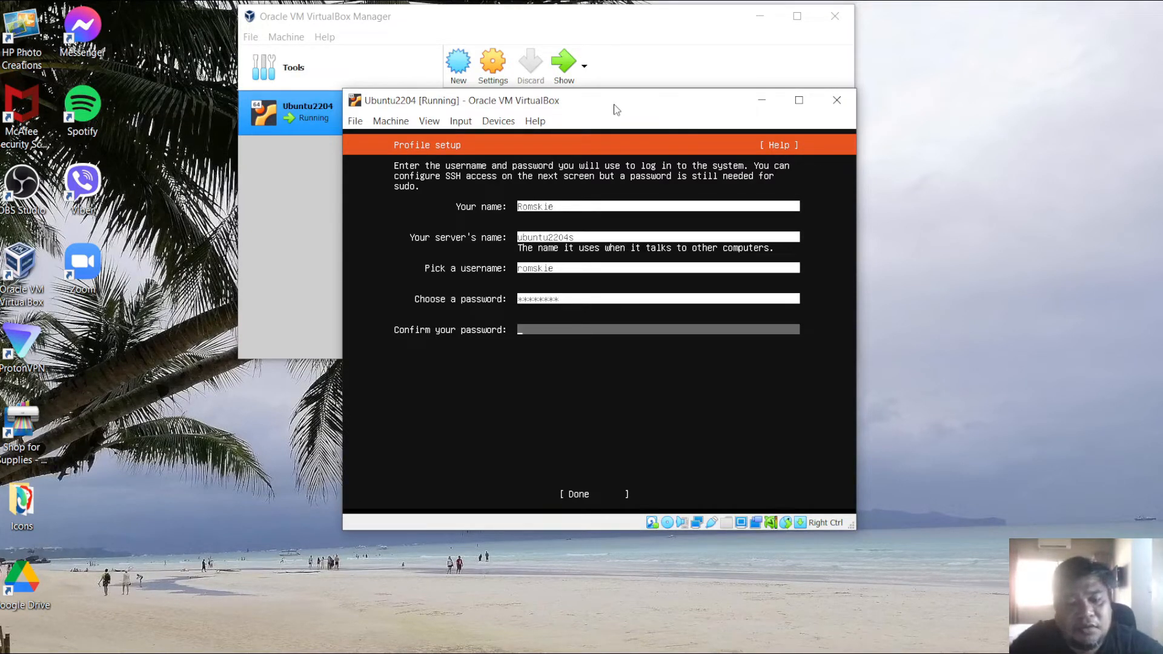
{"action": "type", "text": "****"}
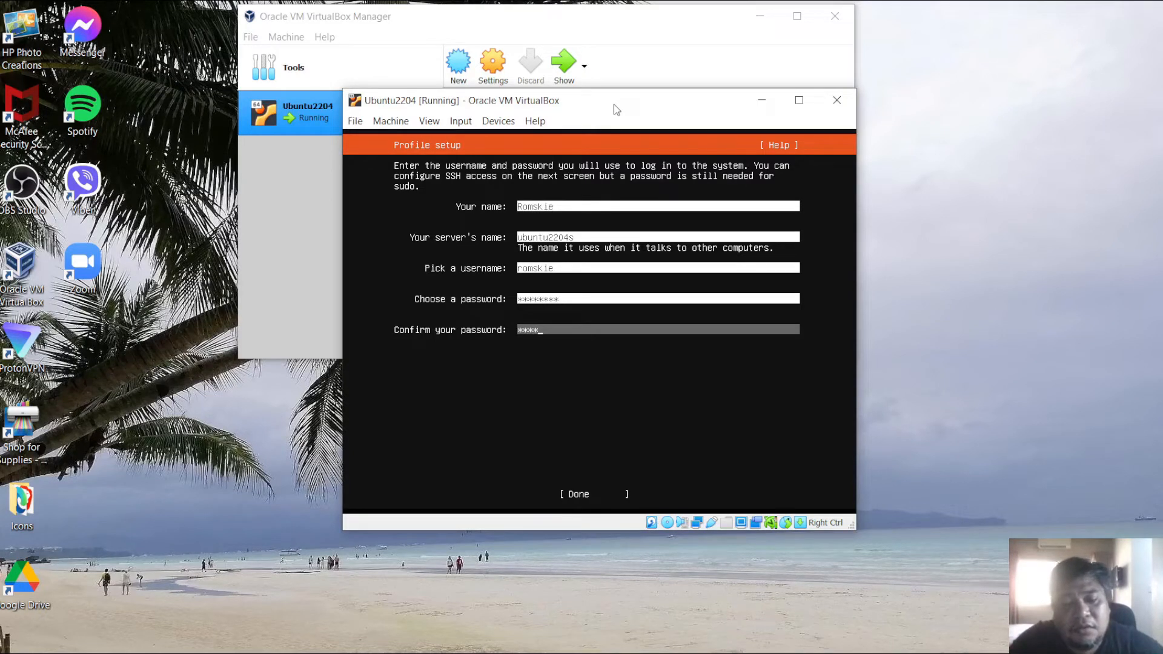
{"action": "type", "text": "****"}
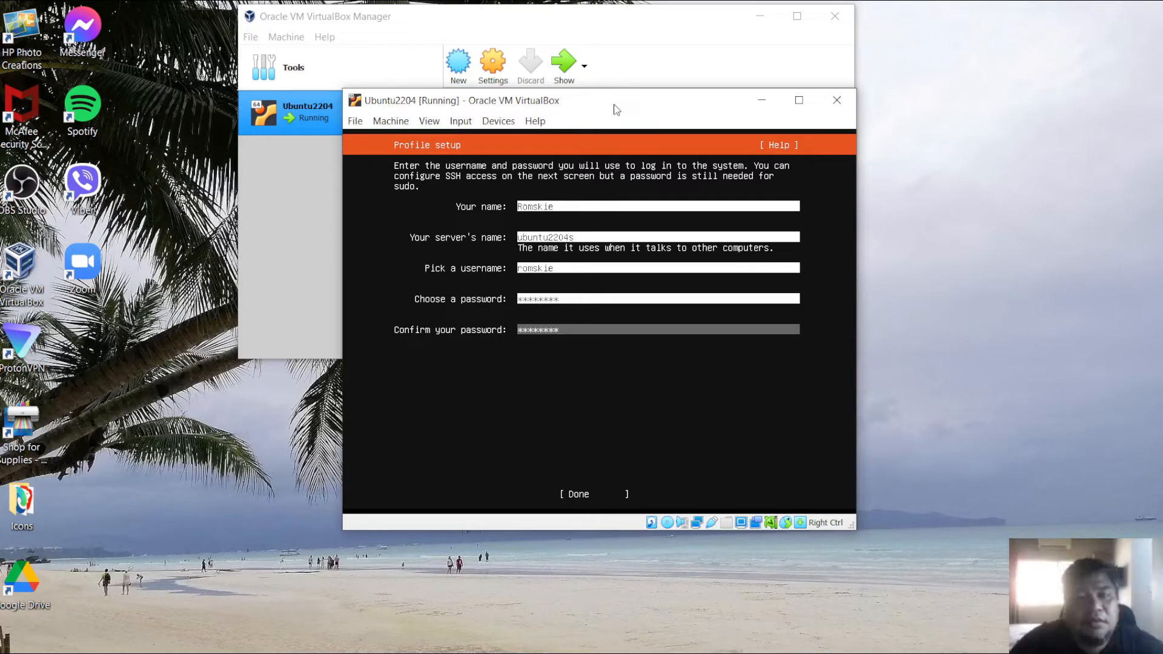
{"action": "key", "text": "Tab"}
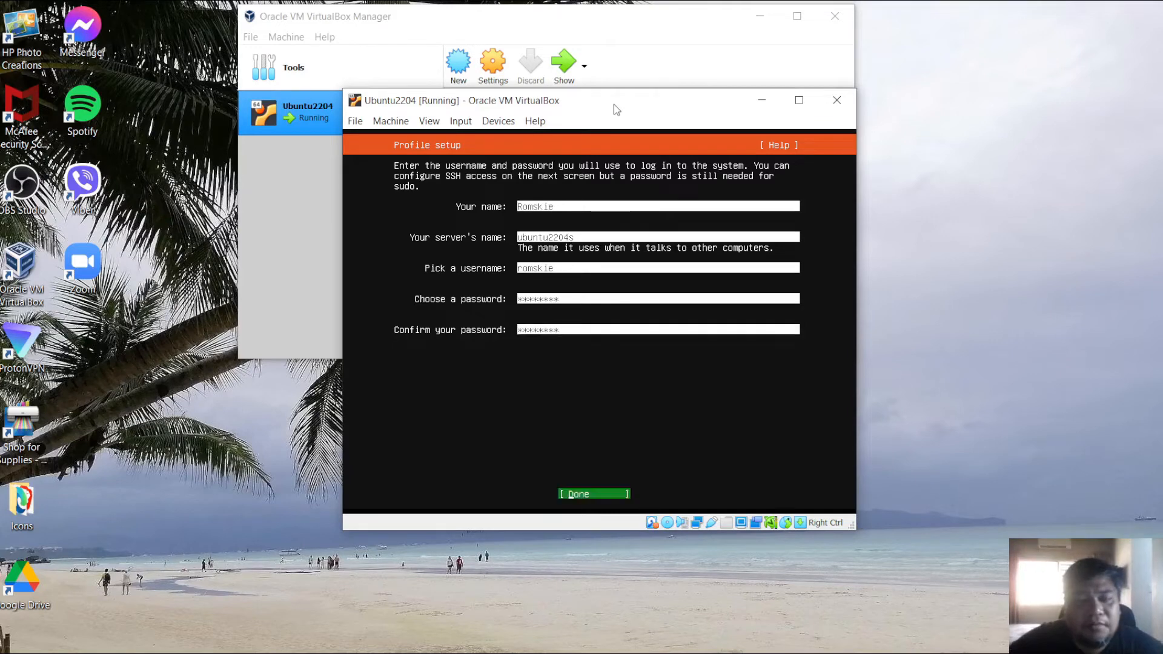
{"action": "key", "text": "Return"}
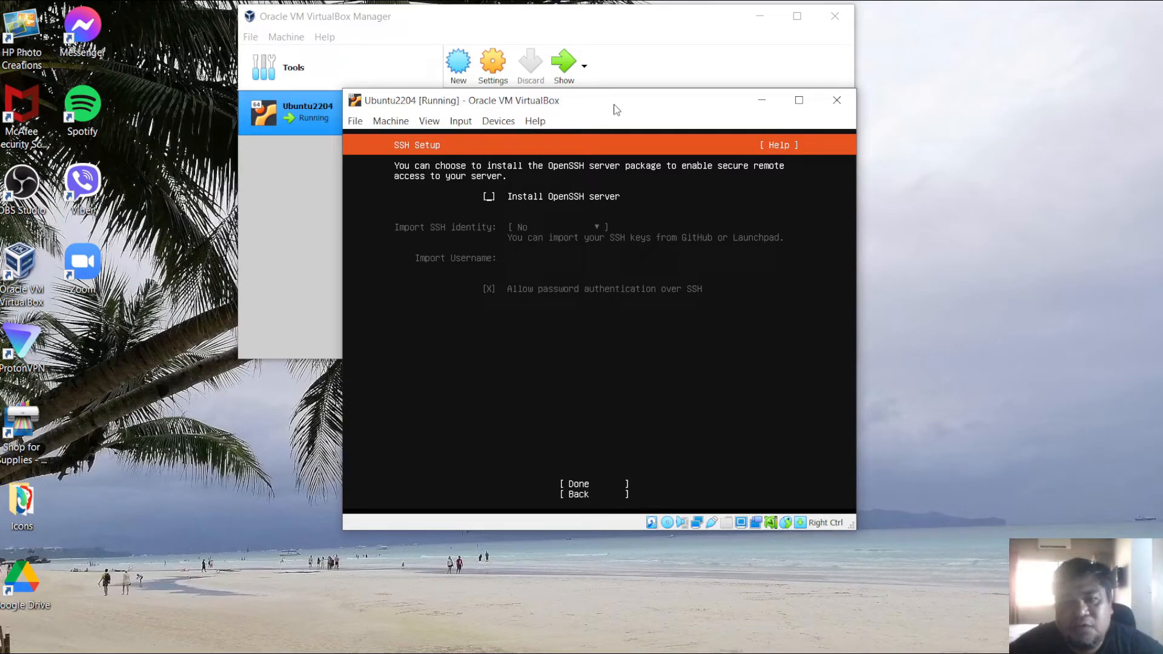
- Enable installing the OpenSSH server and confirm the SSH setup
{"action": "key", "text": "space"}
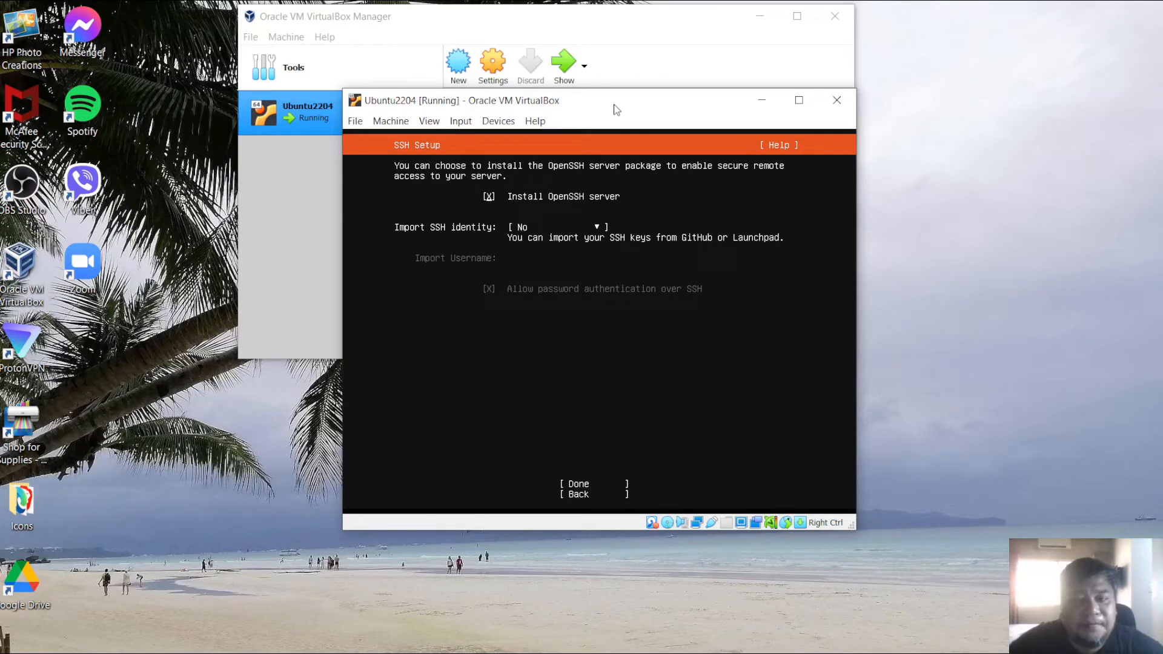
{"action": "key", "text": "Tab"}
{"action": "key", "text": "Tab"}
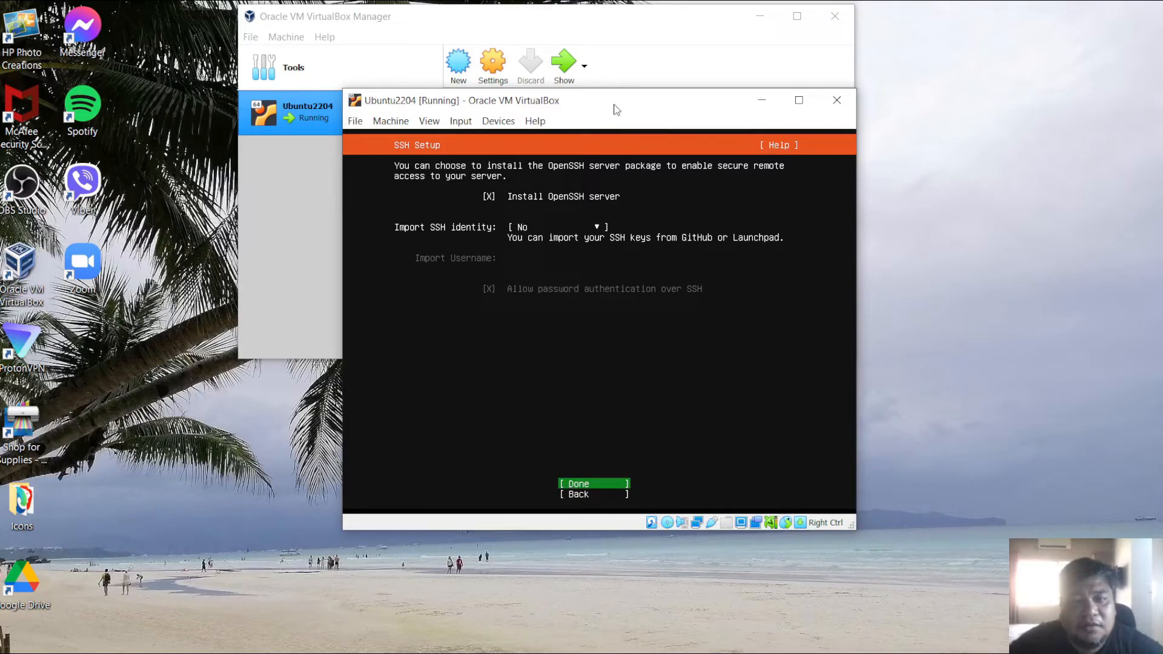
{"action": "key", "text": "Return"}
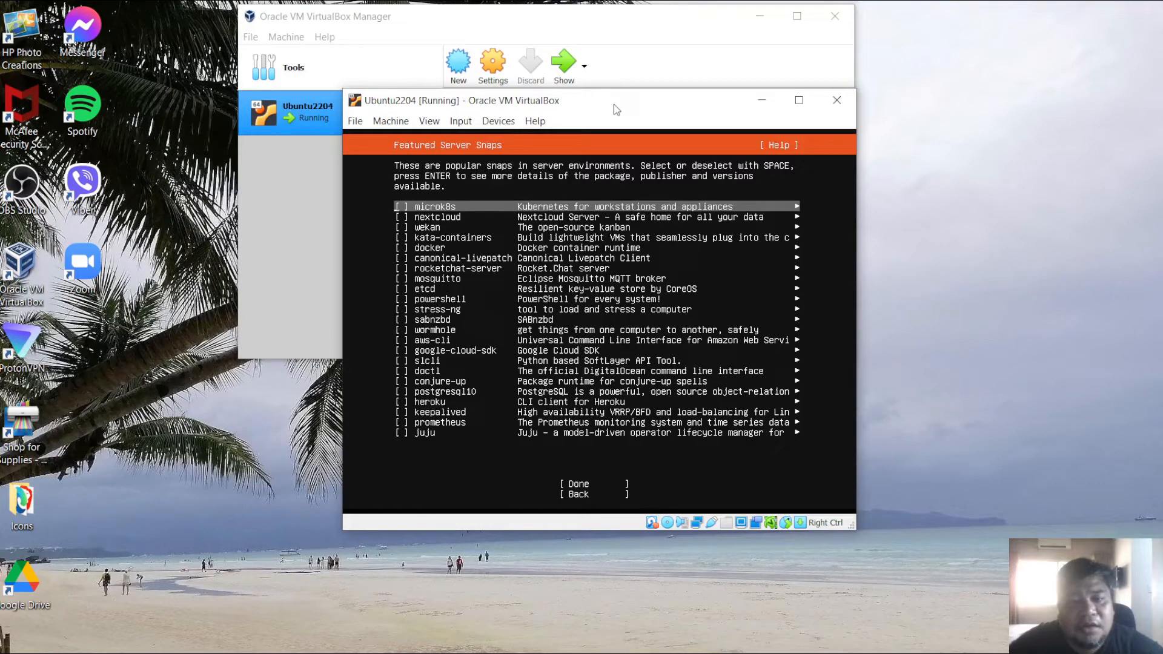
{"action": "key", "text": "Tab"}
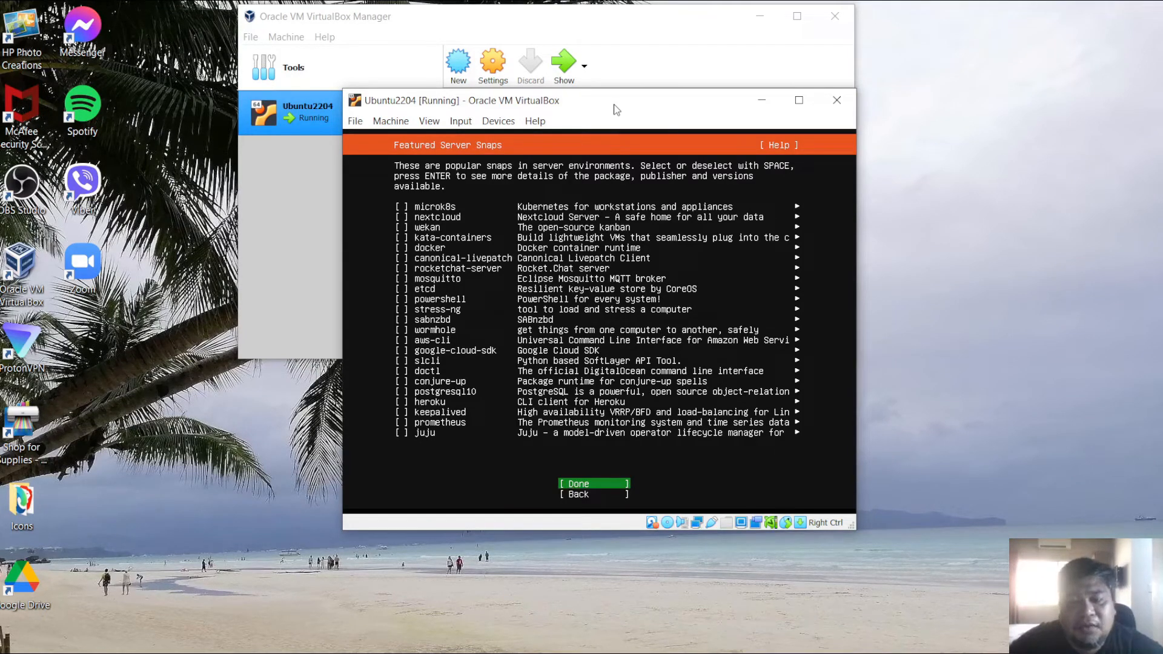
{"action": "key", "text": "shift+Tab"}
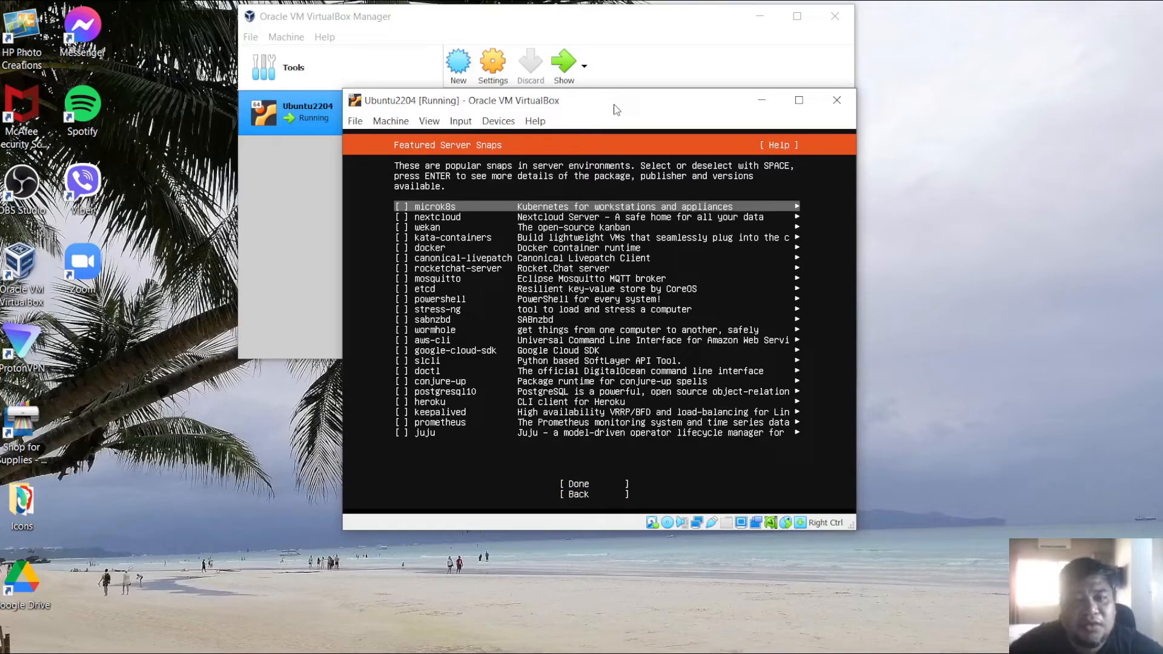
{"action": "key", "text": "space"}
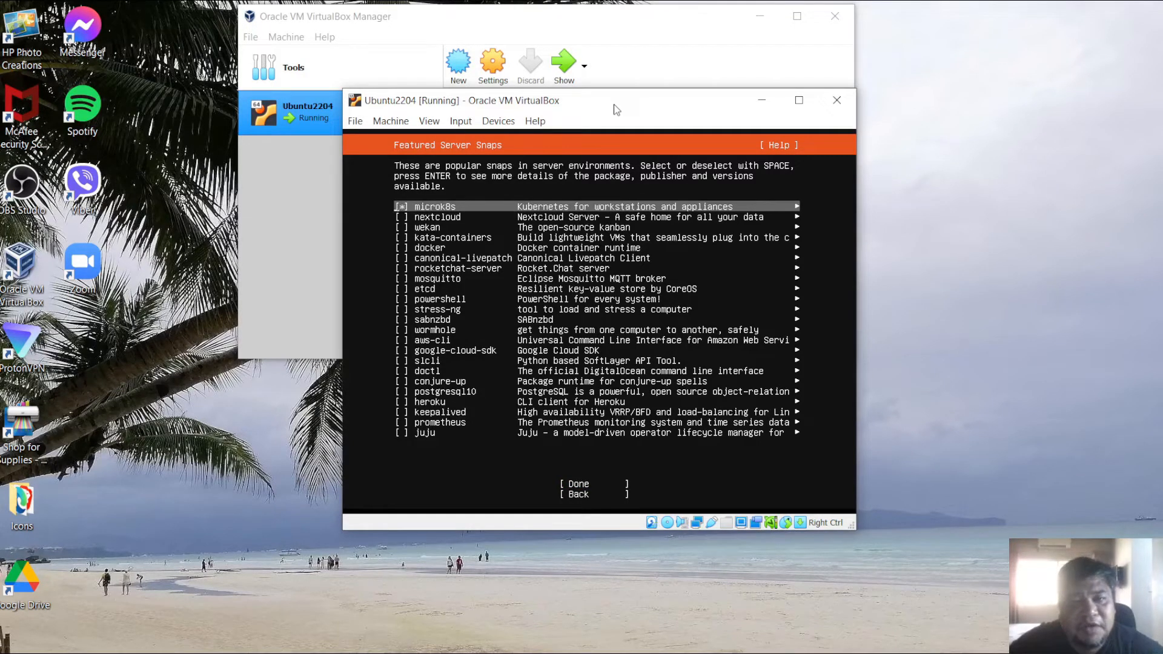
{"action": "key", "text": "Down"}
{"action": "key", "text": "Down"}
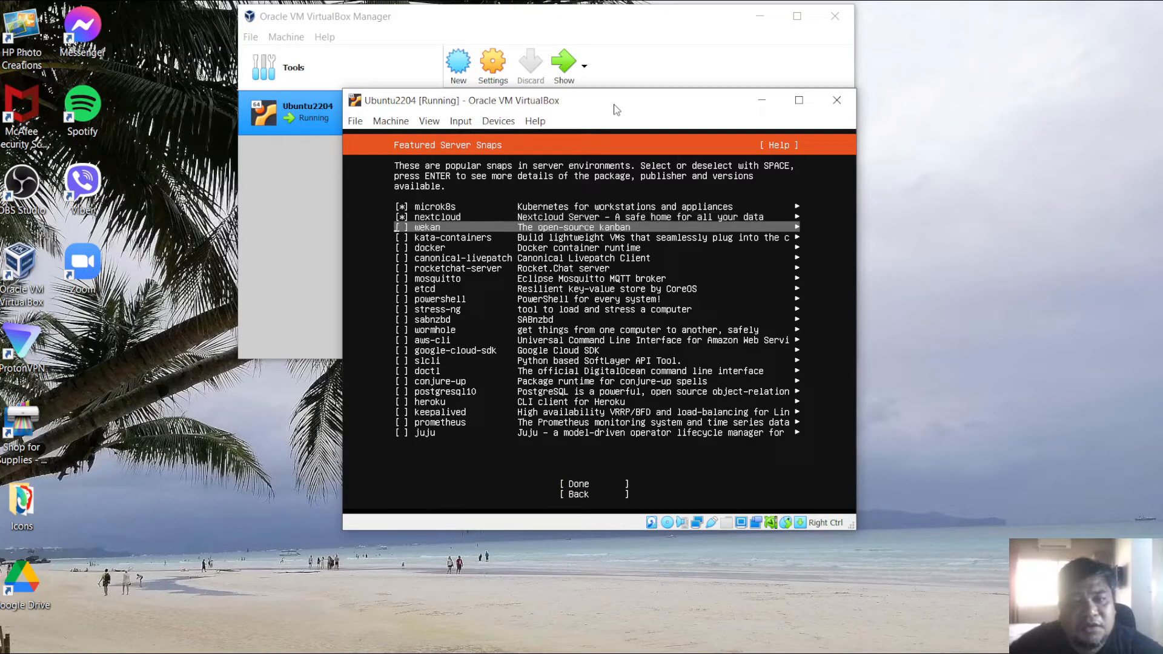
{"action": "key", "text": "space"}
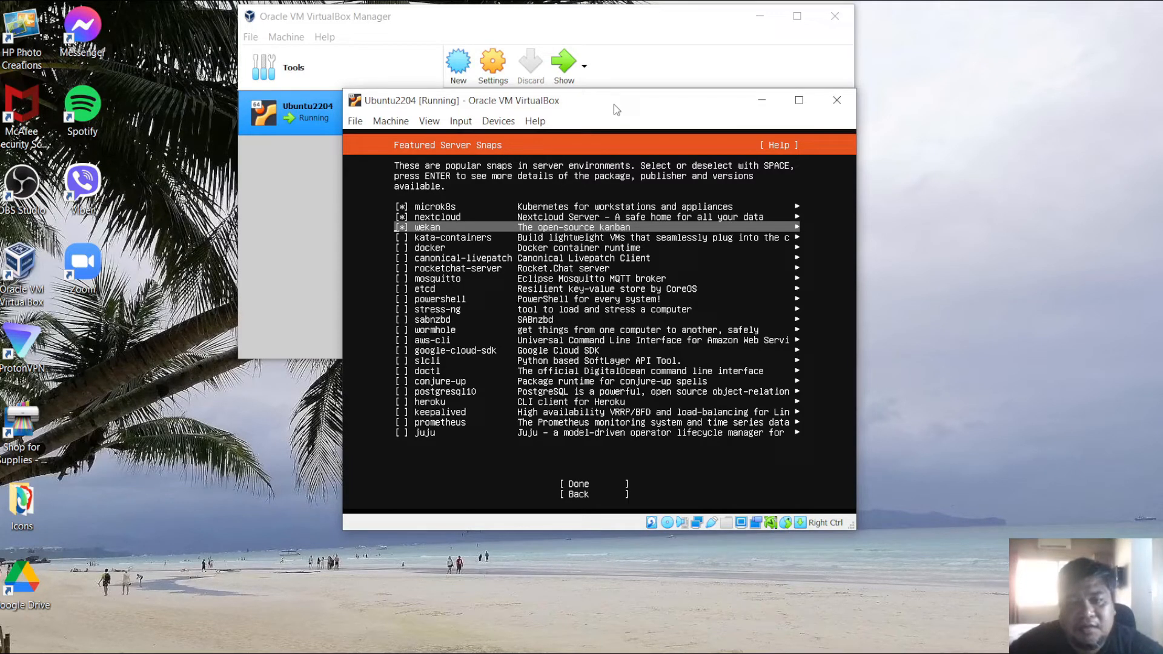
{"action": "key", "text": "space"}
{"action": "key", "text": "Up"}
{"action": "key", "text": "space"}
{"action": "key", "text": "Up"}
{"action": "key", "text": "space"}
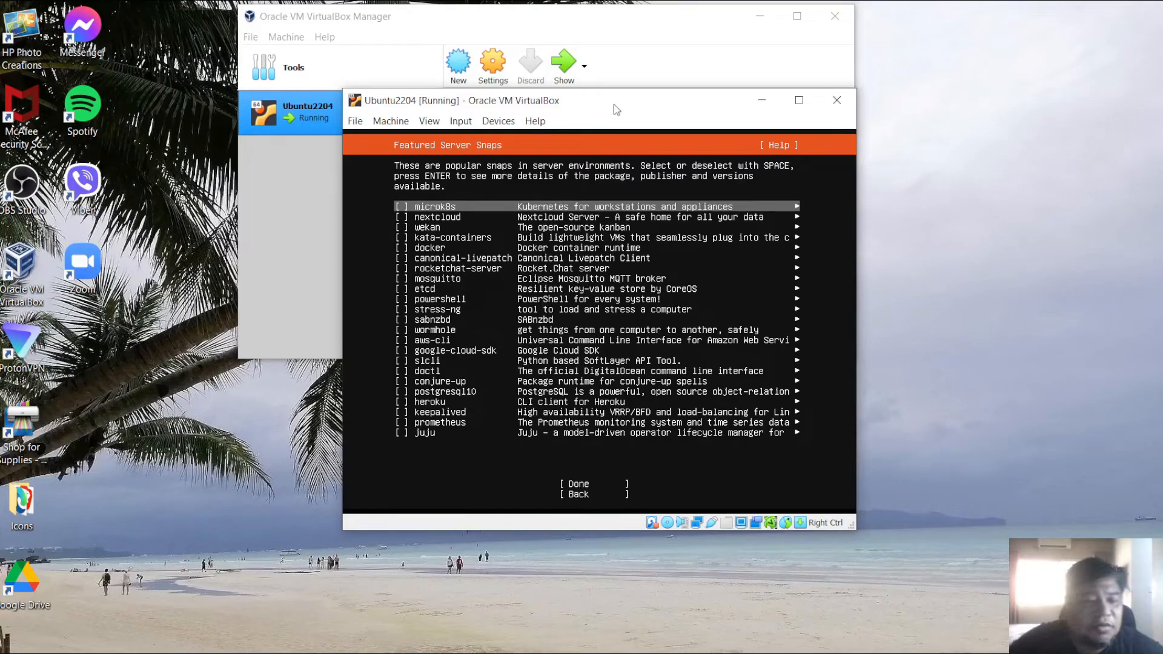
- Continue without selecting any featured server snaps to start the installation
{"action": "key", "text": "Tab"}
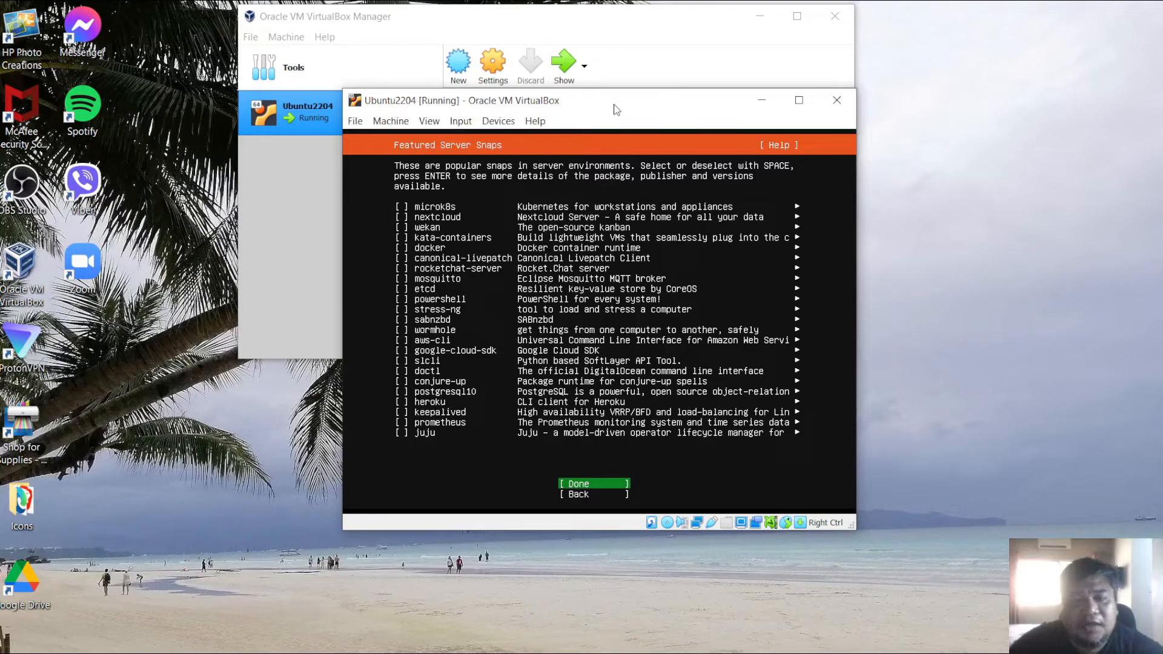
{"action": "key", "text": "Return"}
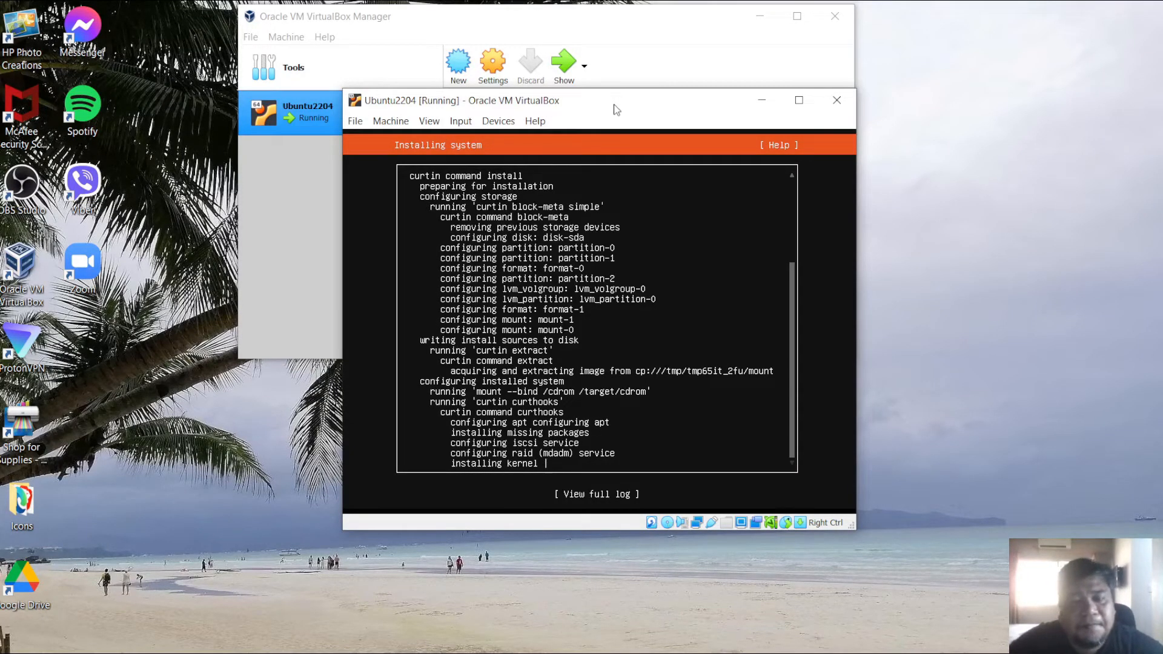
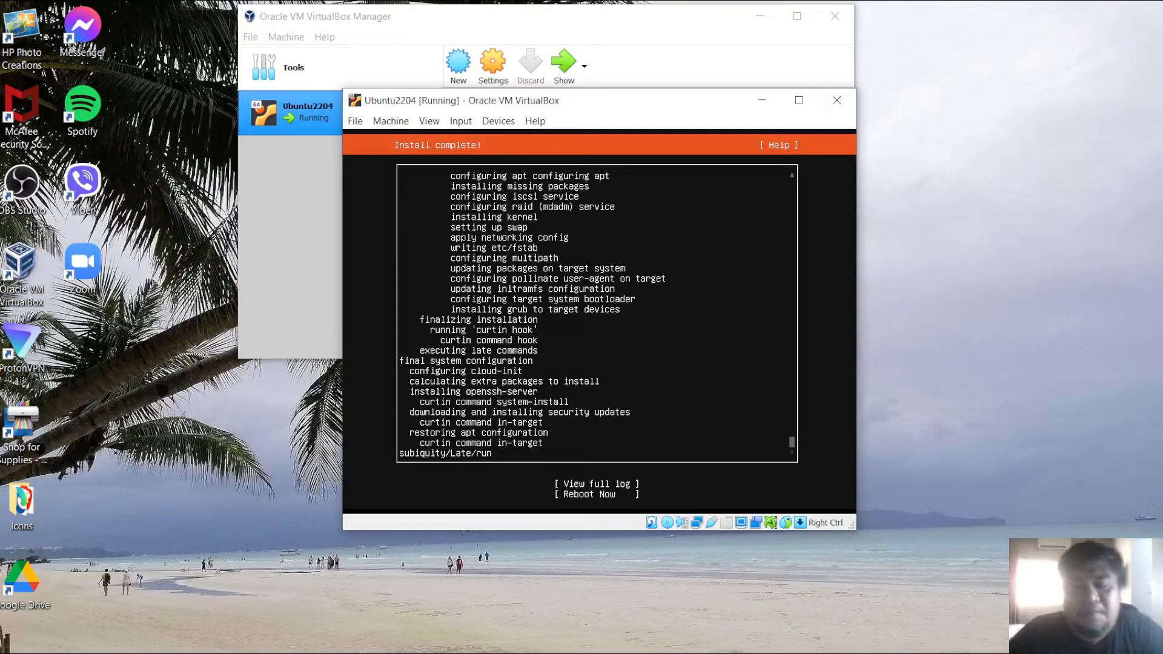
- Reboot the server from the completed installation and continue past the prompt to remove the installation medium
{"action": "key", "text": "Tab"}
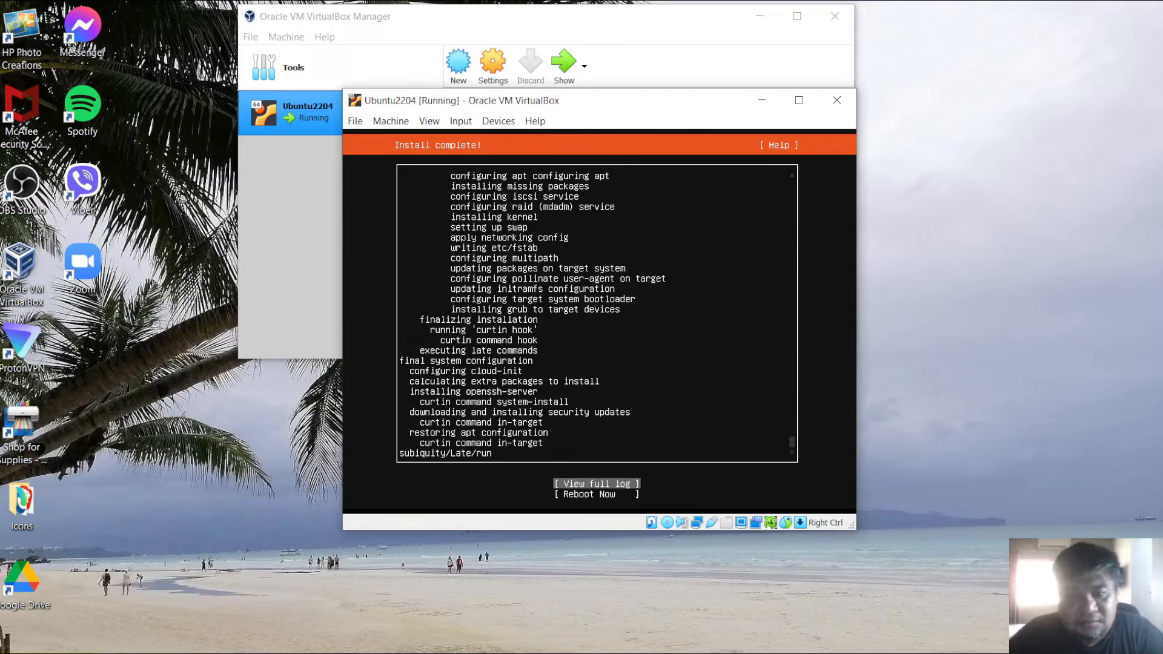
{"action": "key", "text": "Tab"}
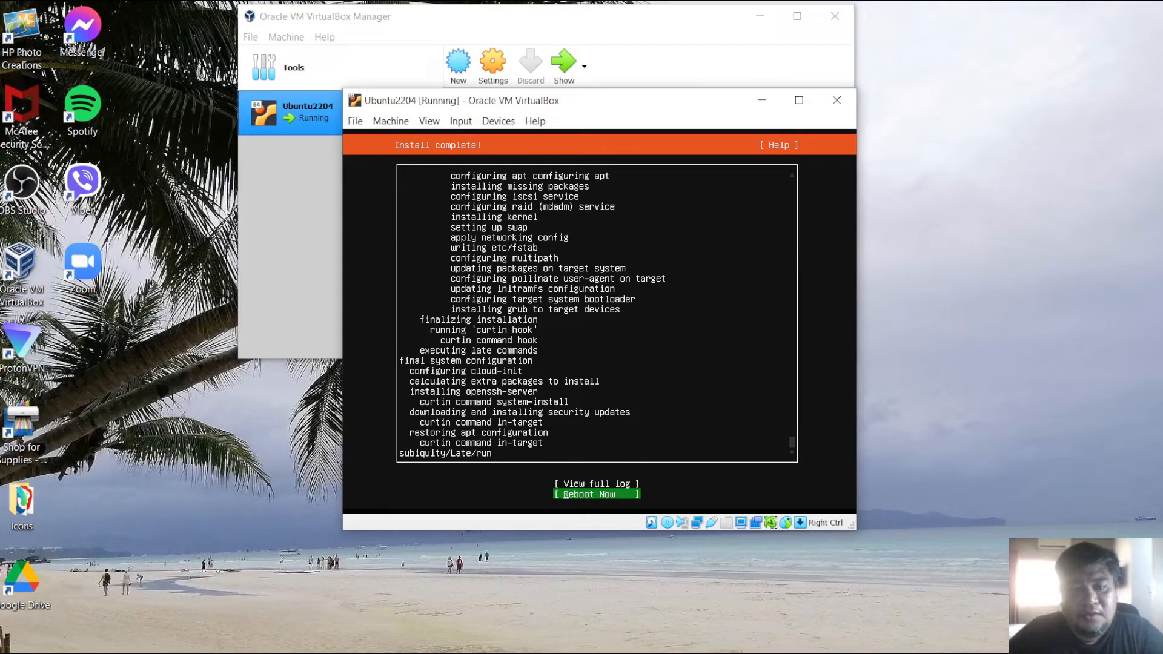
{"action": "key", "text": "Up"}
{"action": "key", "text": "Down"}
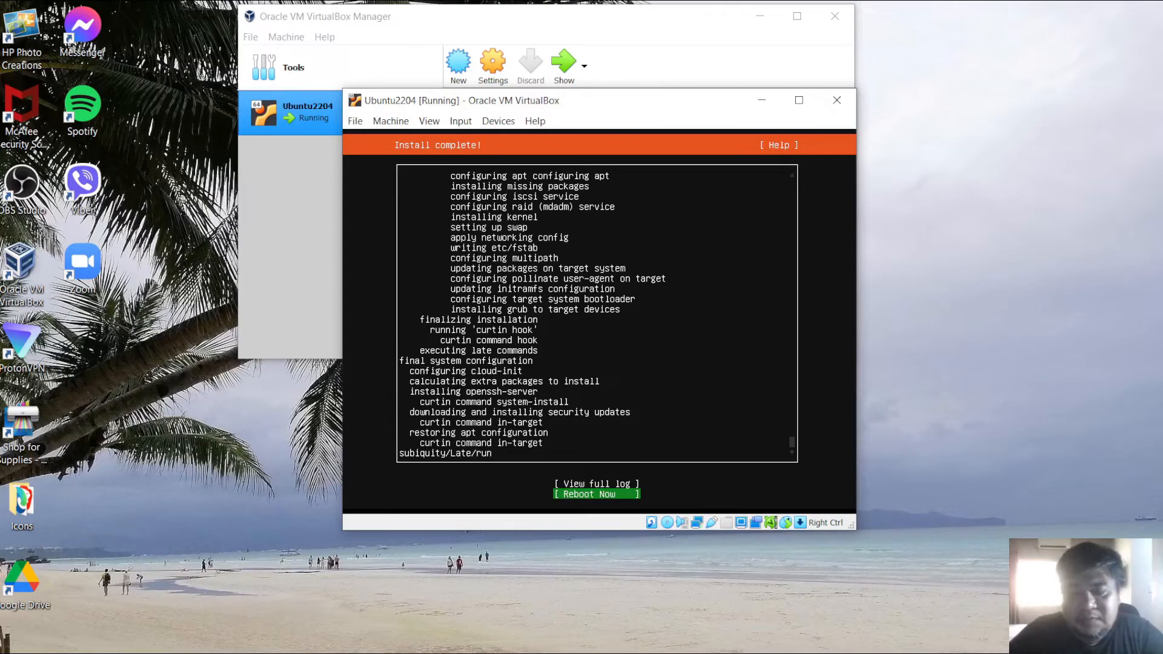
{"action": "key", "text": "Return"}
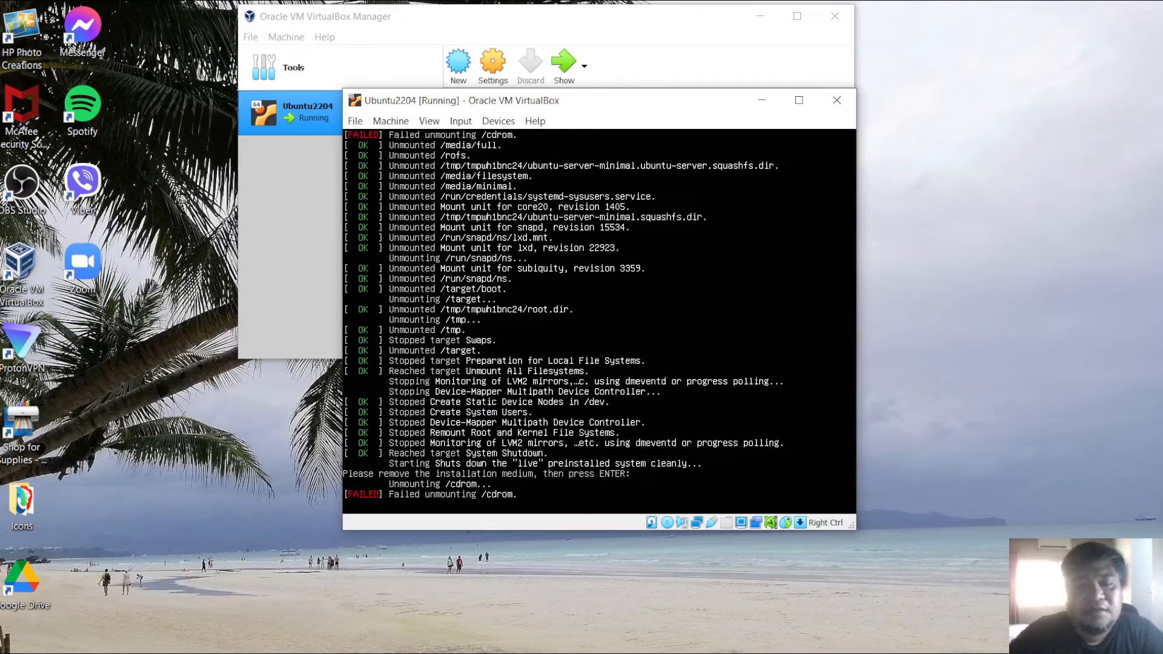
{"action": "key", "text": "Return"}
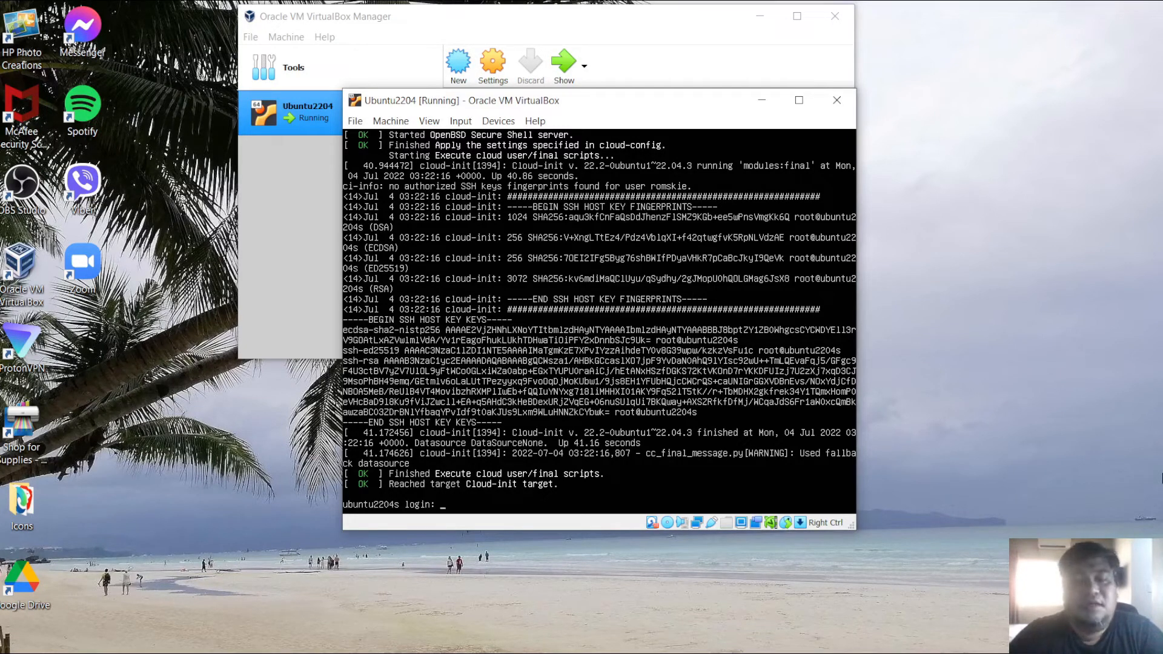
- Log in to the new server with the account's username and password
{"action": "type", "text": "omskie"}
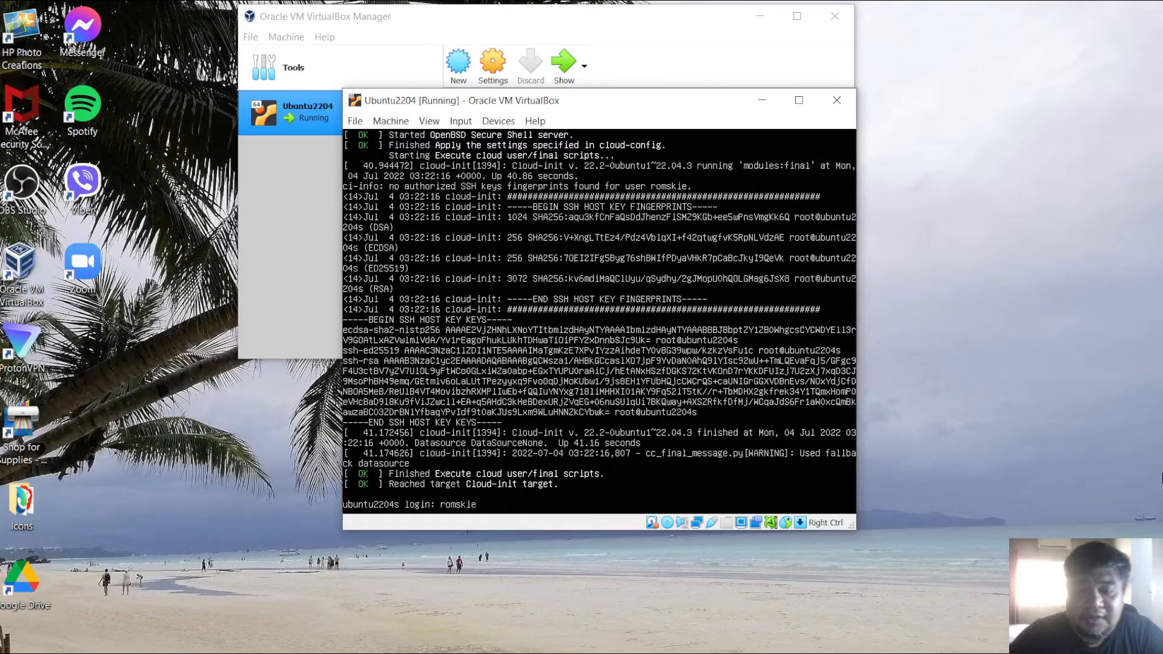
{"action": "key", "text": "Return"}
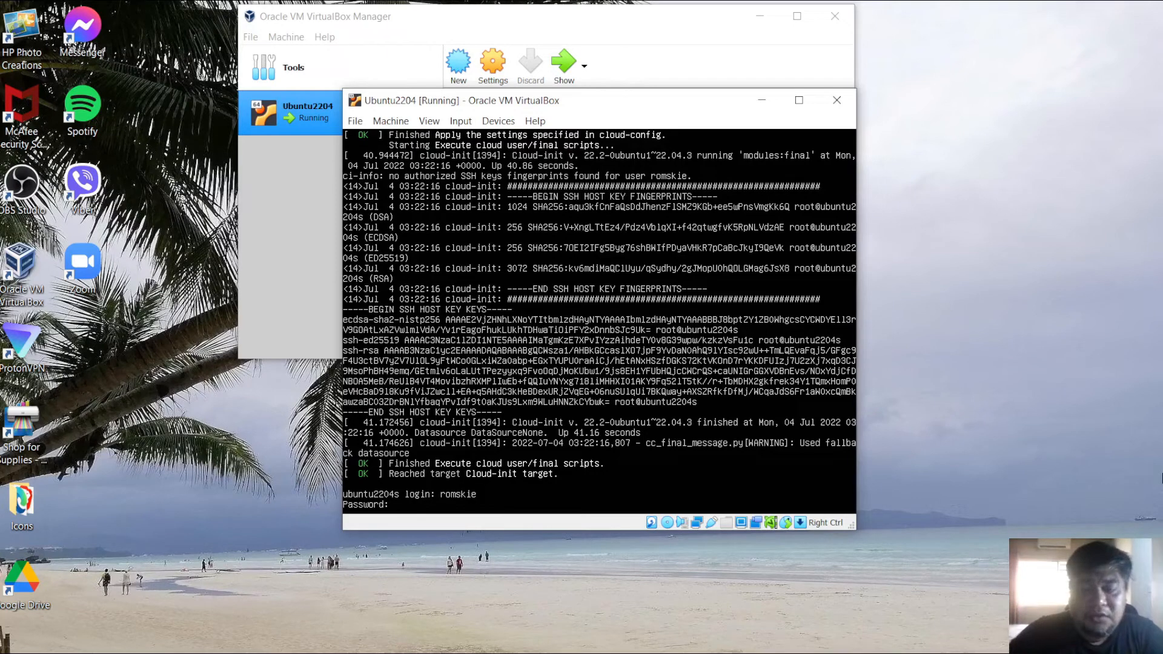
{"action": "key", "text": "Return"}
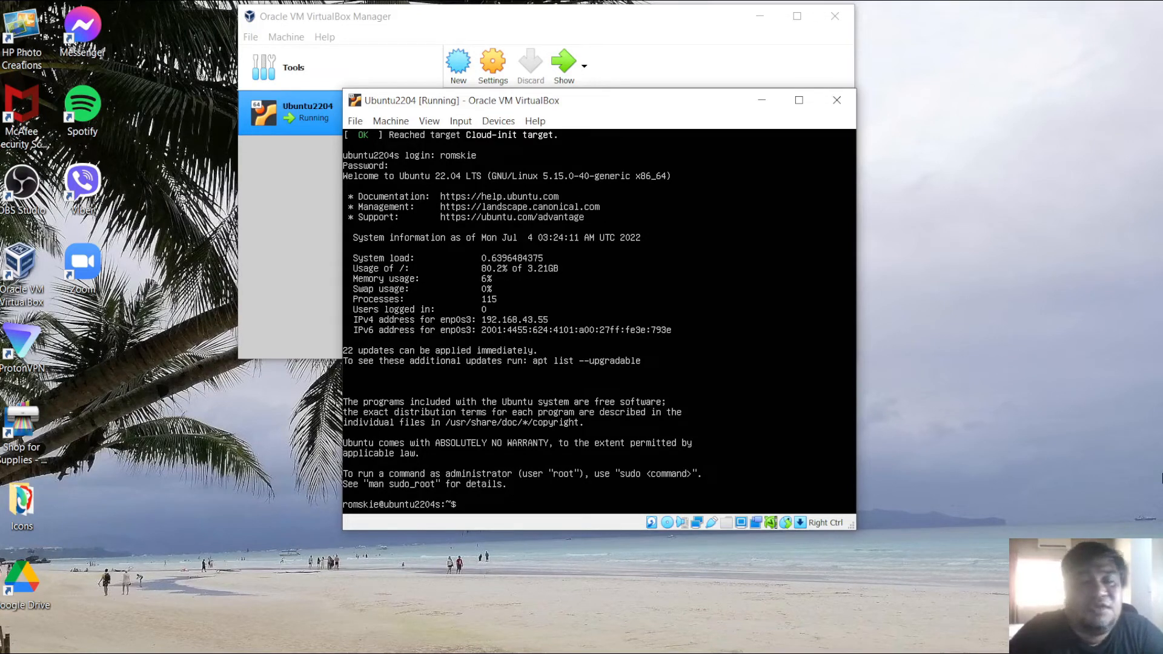
- Shut down the server with sudo shutdown -h now, entering the account password when asked
{"action": "type", "text": "sudo s"}
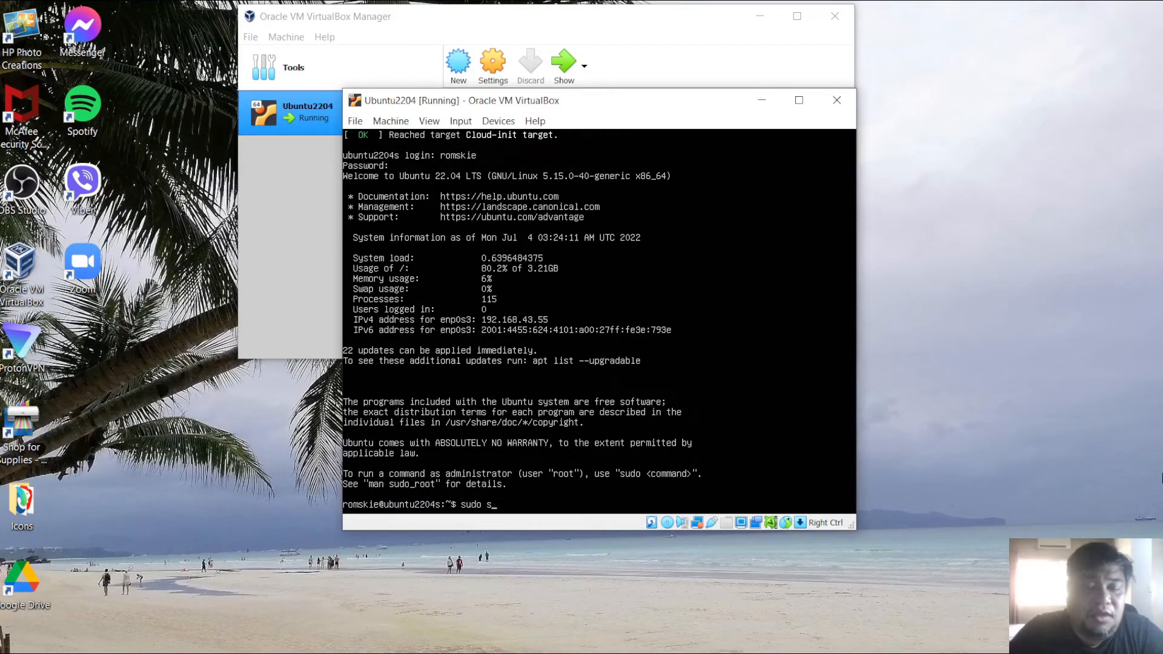
{"action": "type", "text": "hu"}
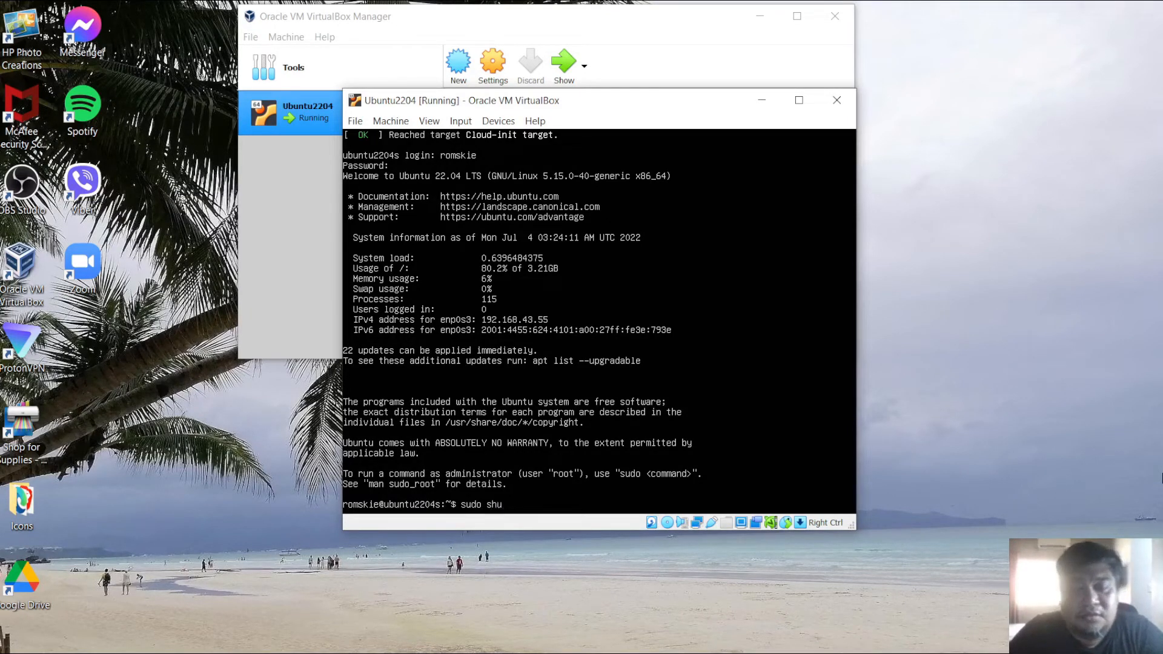
{"action": "type", "text": "tdown"}
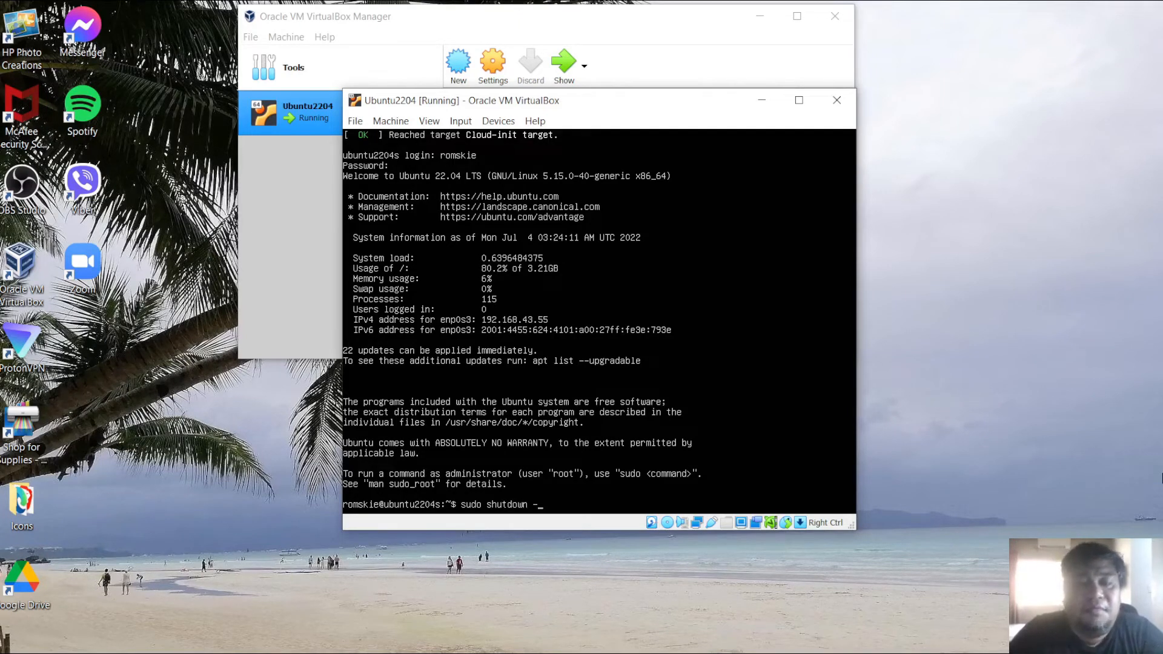
{"action": "type", "text": " -h"}
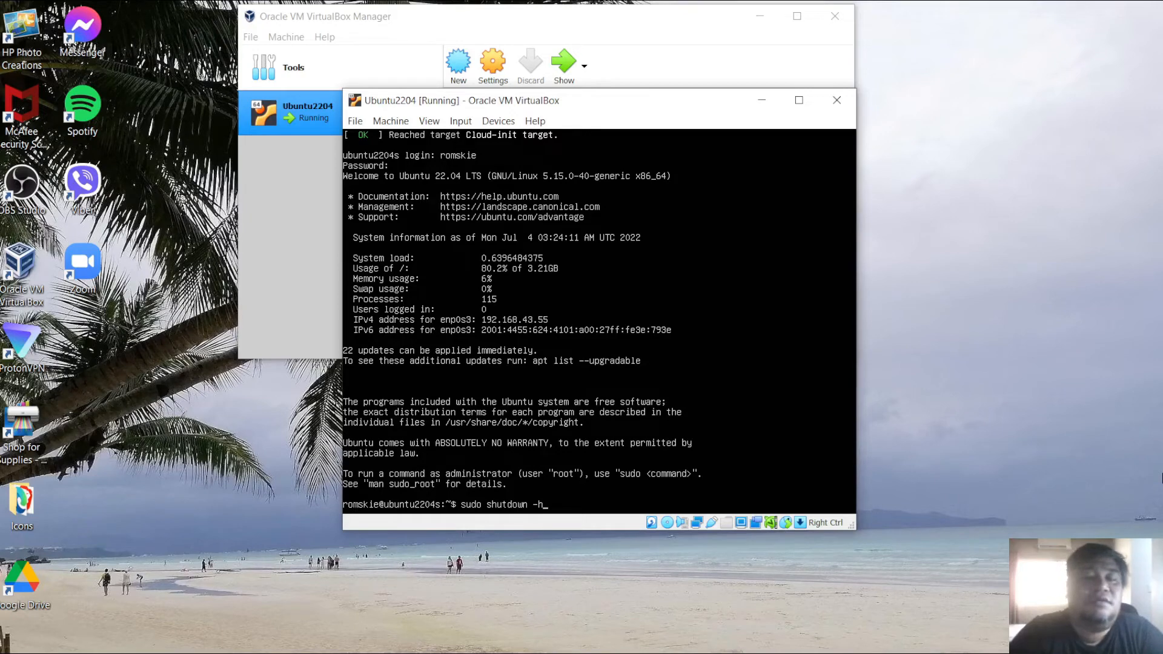
{"action": "type", "text": " now"}
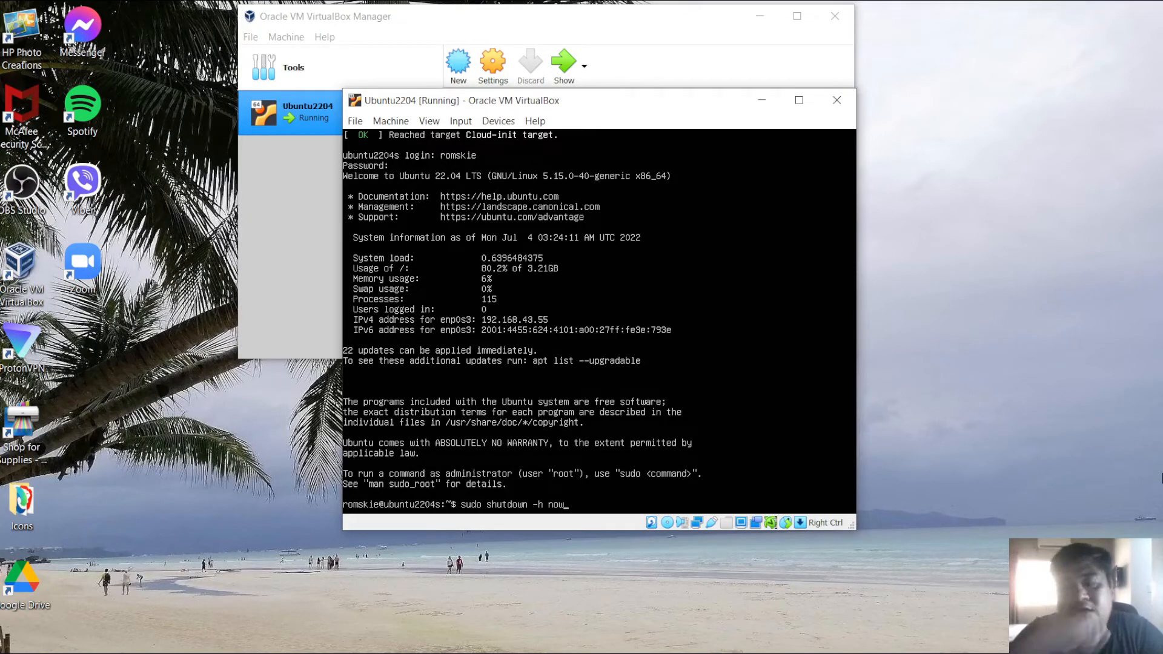
{"action": "key", "text": "Return"}
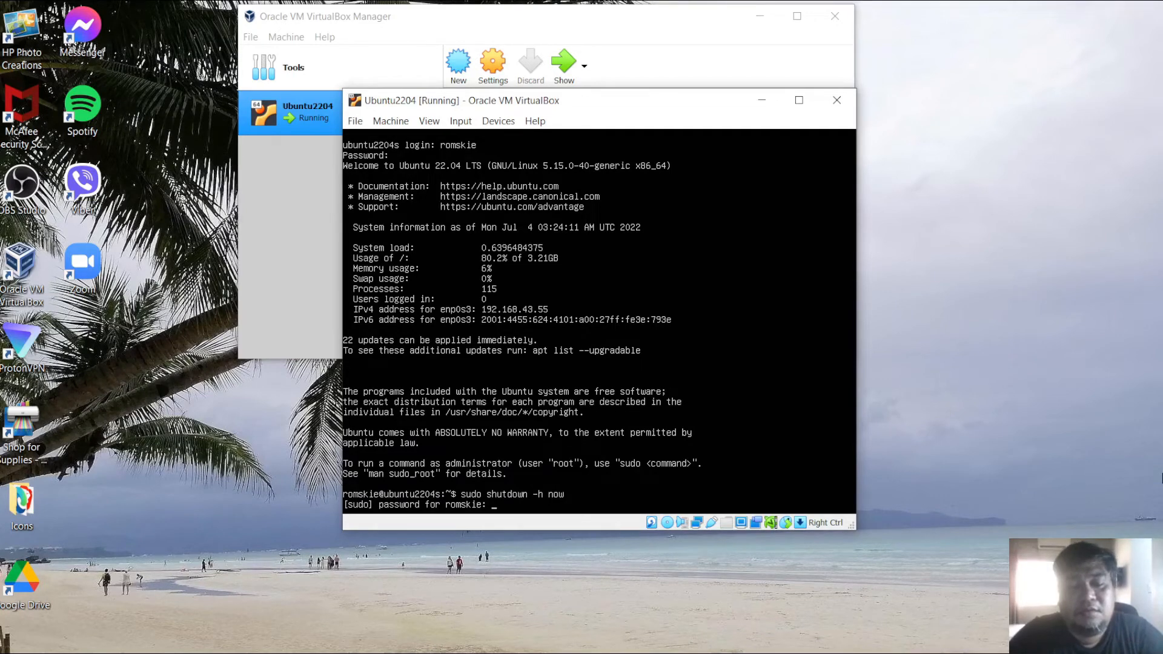
{"action": "key", "text": "Return"}
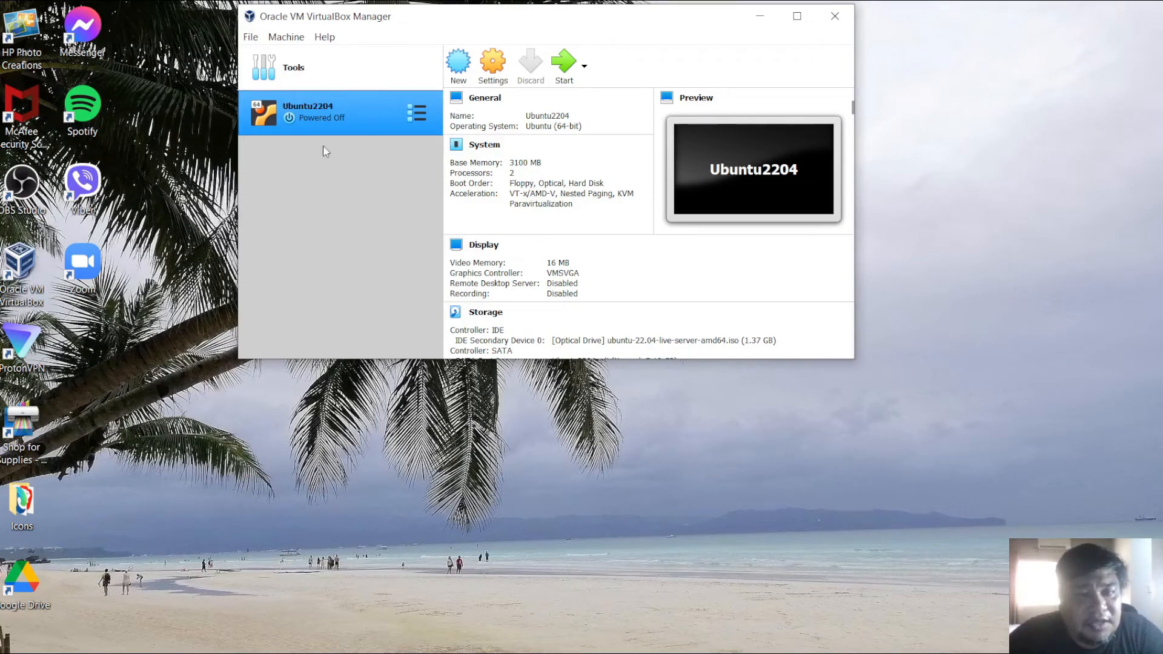
- Start the Ubuntu2204 virtual machine again
{"action": "right_click", "coordinate": [311, 121]}
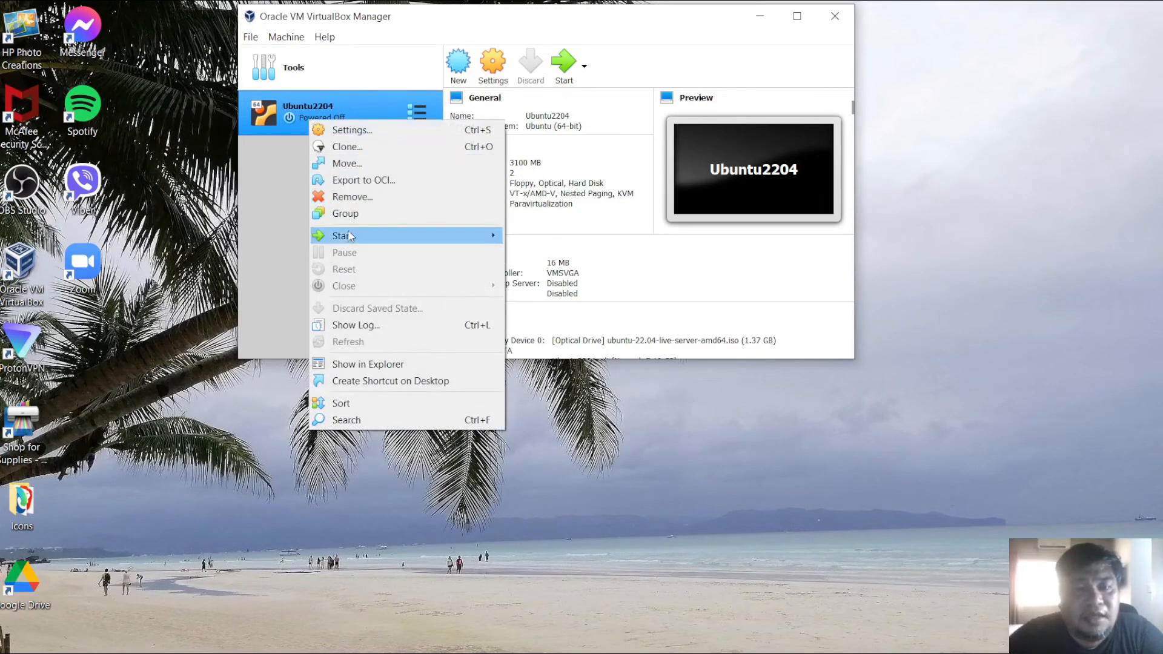
{"action": "left_click", "coordinate": [275, 173]}
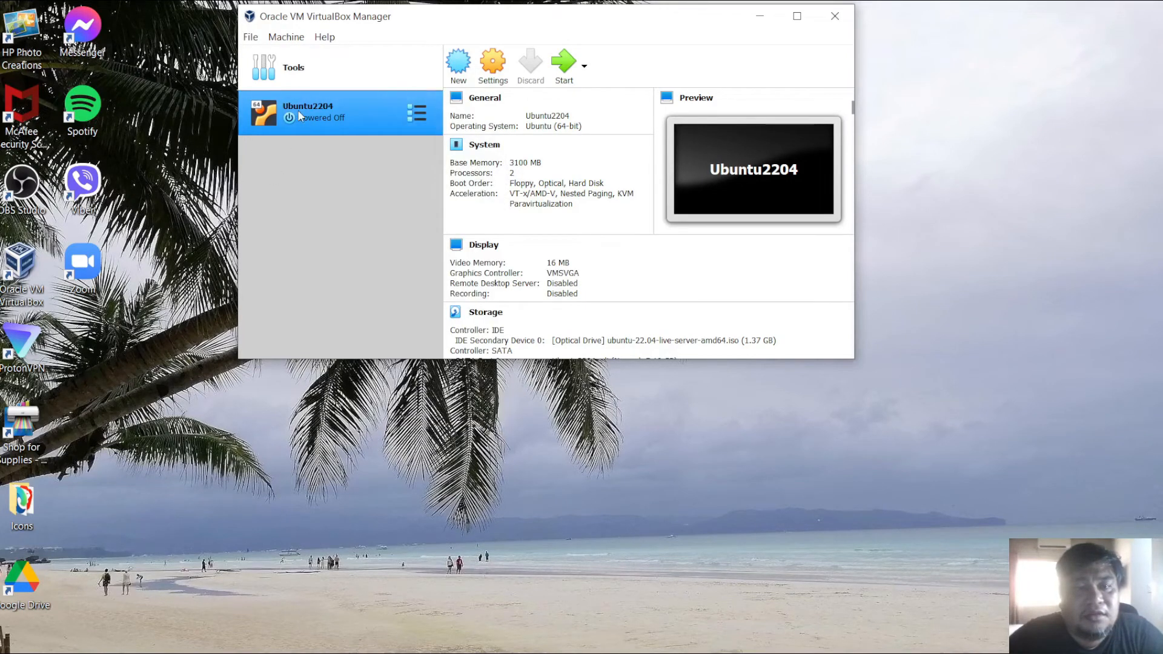
{"action": "left_click", "coordinate": [568, 70]}
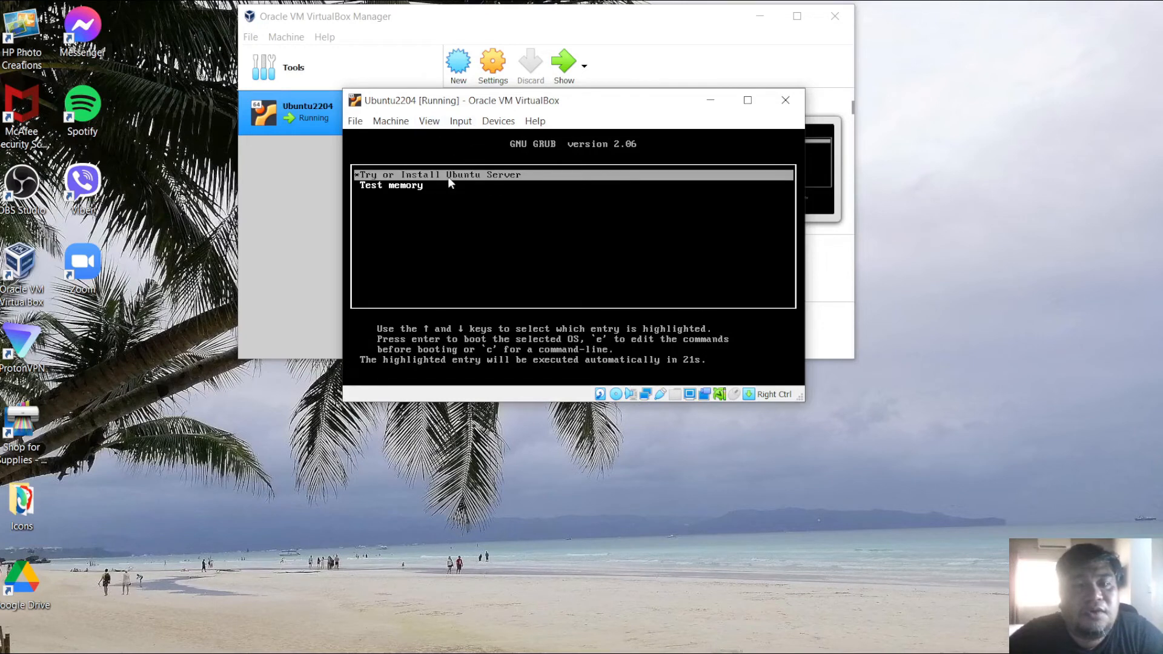
- Try an ACPI shutdown, then close the virtual machine window choosing to power off the machine
{"action": "left_click", "coordinate": [389, 122]}
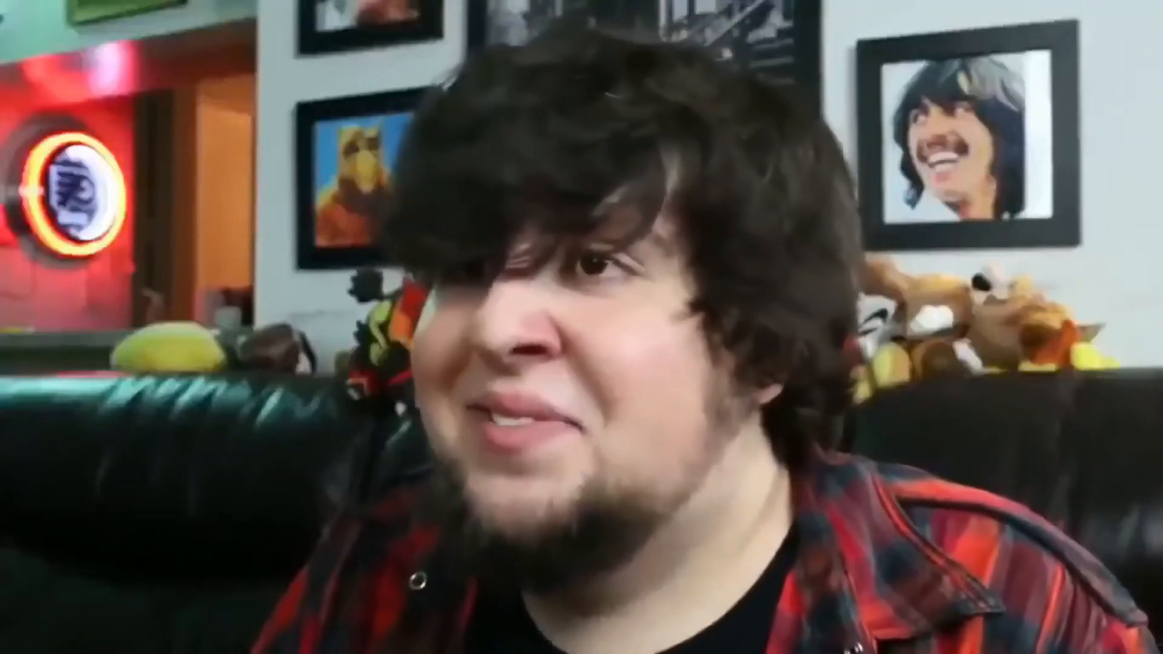
{"action": "left_click", "coordinate": [412, 243]}
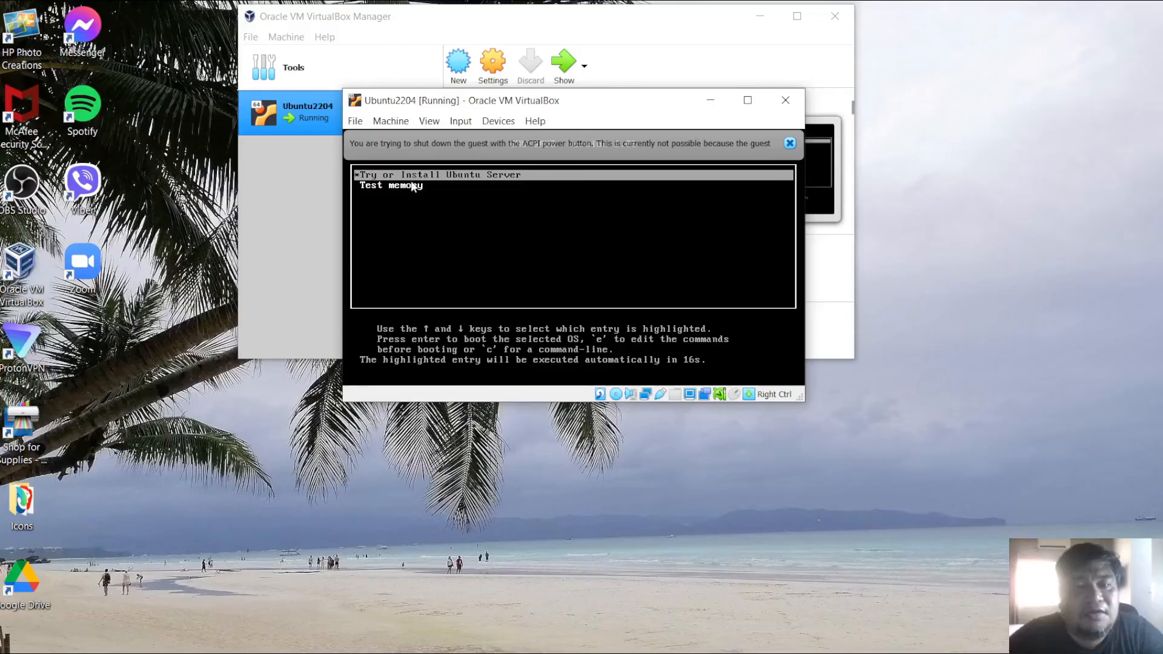
{"action": "left_click", "coordinate": [393, 121]}
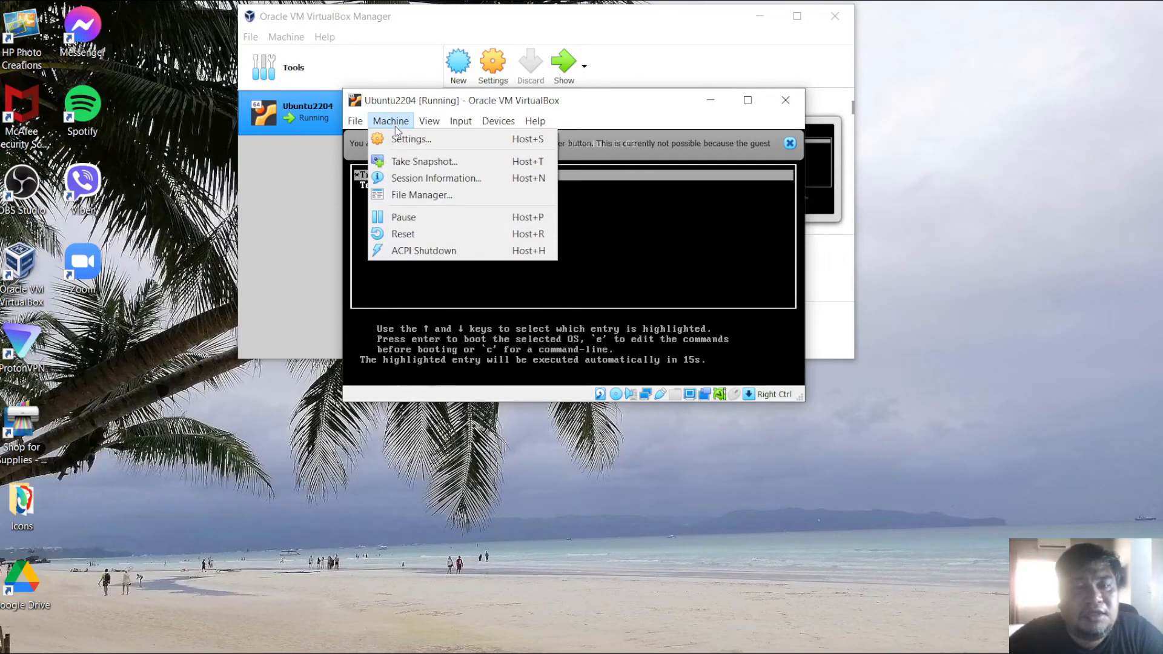
{"action": "left_click", "coordinate": [416, 254]}
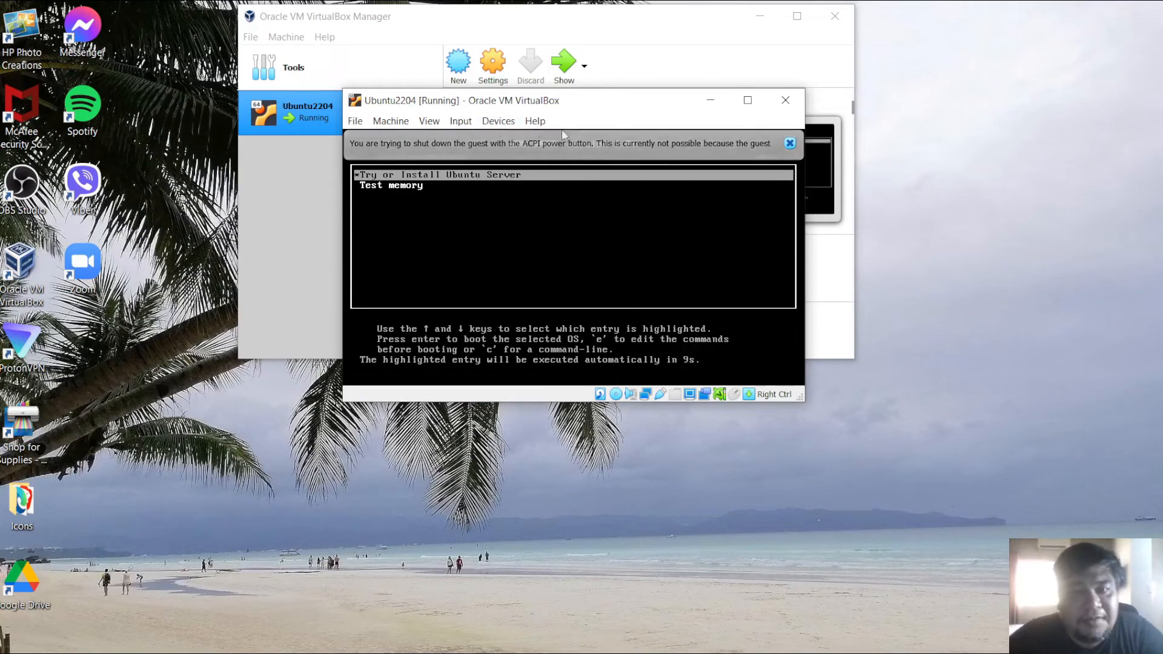
{"action": "left_click", "coordinate": [786, 100]}
{"action": "left_click", "coordinate": [552, 271]}
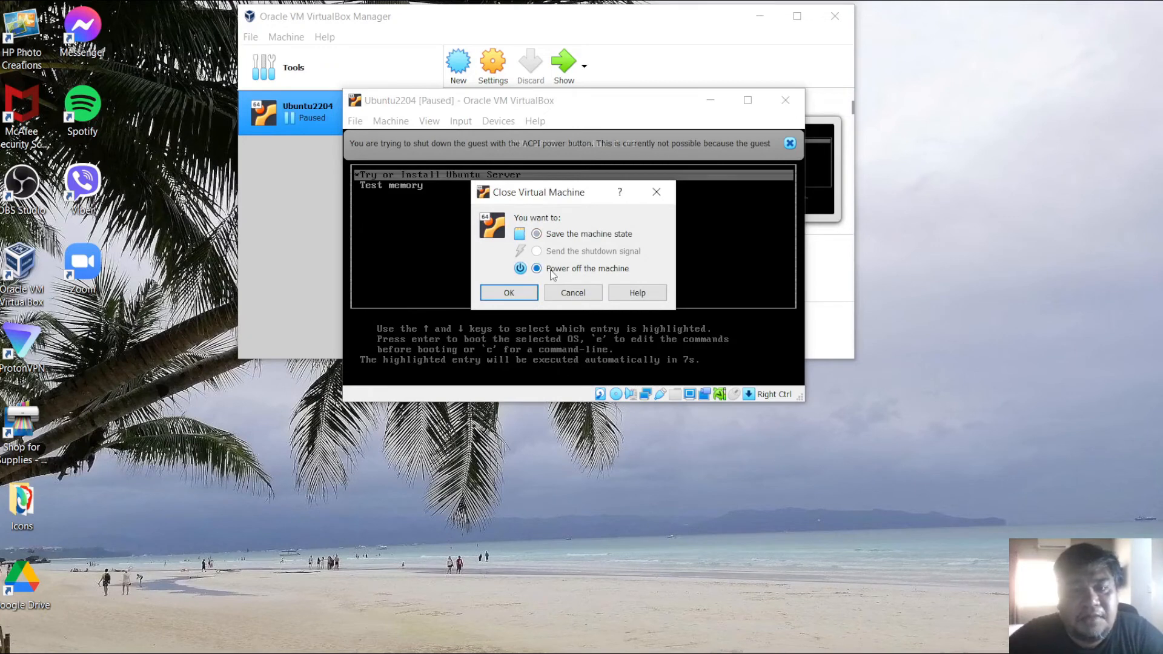
{"action": "left_click", "coordinate": [522, 297]}
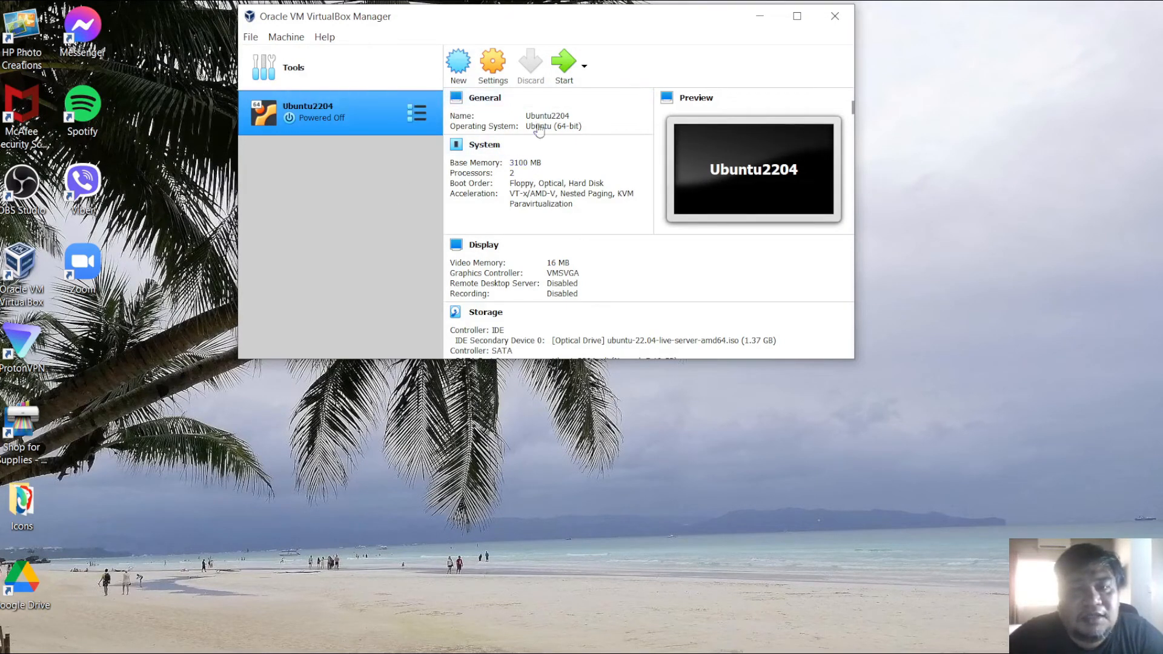
- Try removing the installer ISO from the optical drive in Storage settings, reselect it, and save
{"action": "scroll", "coordinate": [554, 145], "scroll_direction": "down", "scroll_amount": 5}
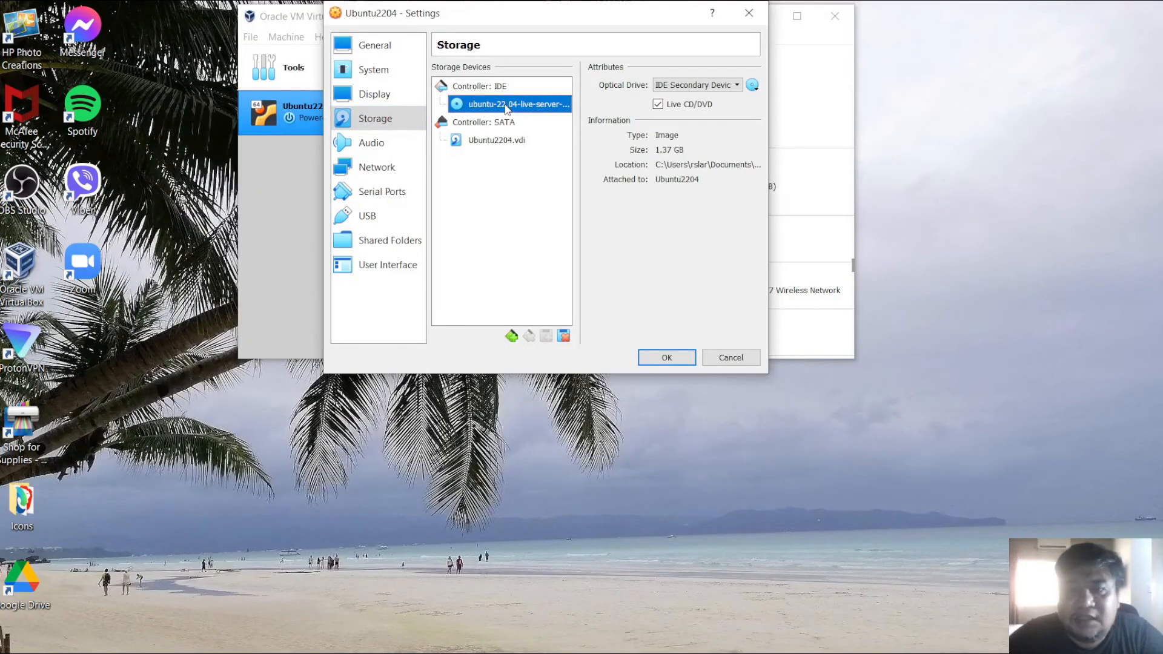
{"action": "left_click", "coordinate": [740, 86]}
{"action": "left_click", "coordinate": [741, 86]}
{"action": "left_click", "coordinate": [746, 86]}
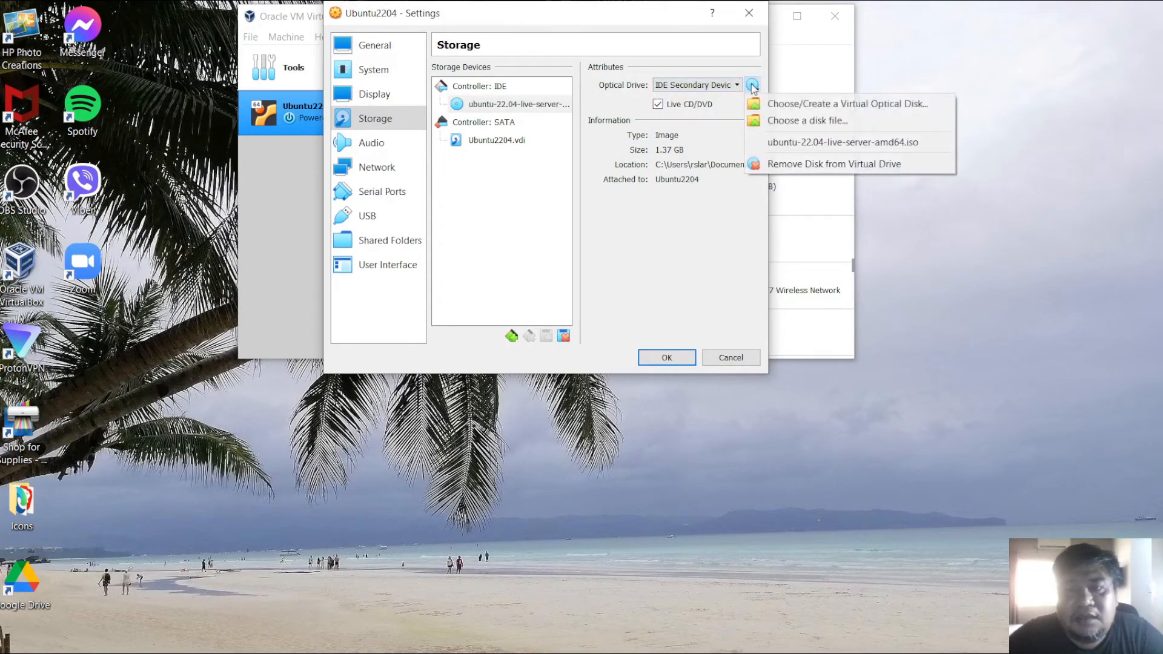
{"action": "left_click", "coordinate": [785, 168]}
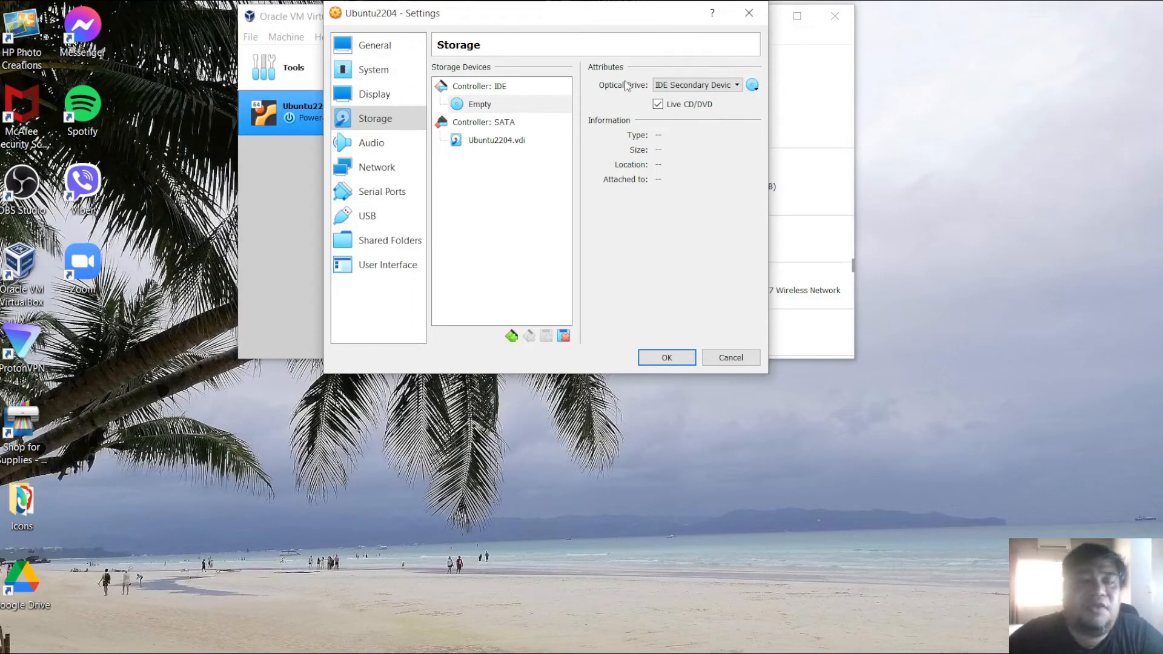
{"action": "left_click", "coordinate": [752, 85]}
{"action": "left_click", "coordinate": [781, 142]}
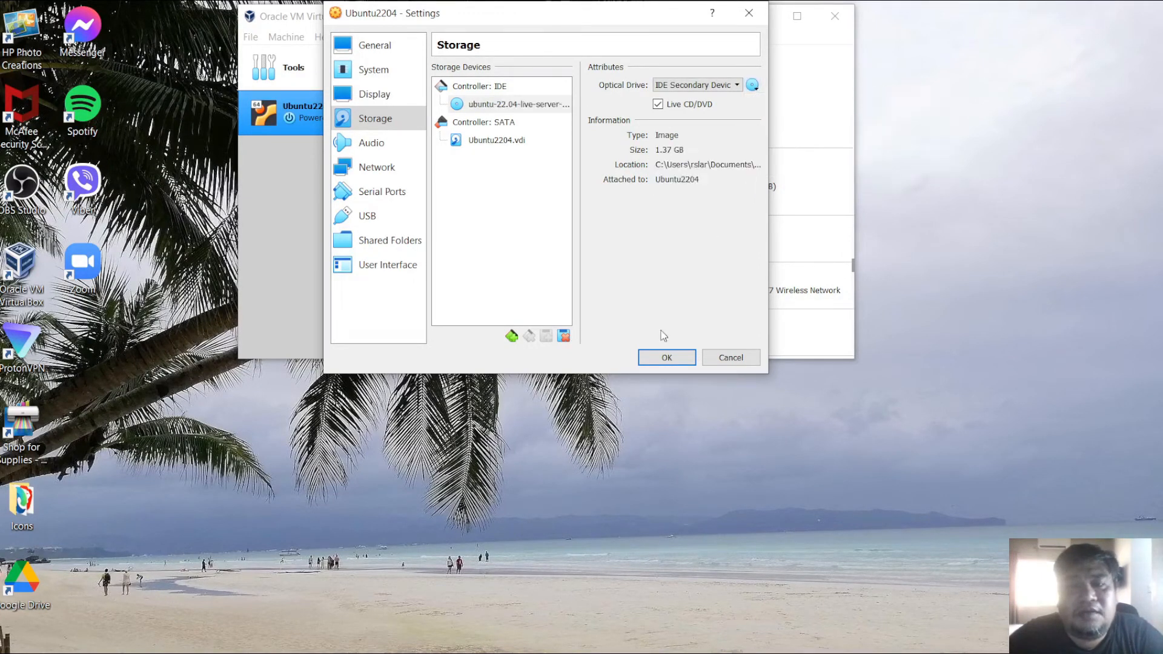
{"action": "left_click", "coordinate": [670, 359]}
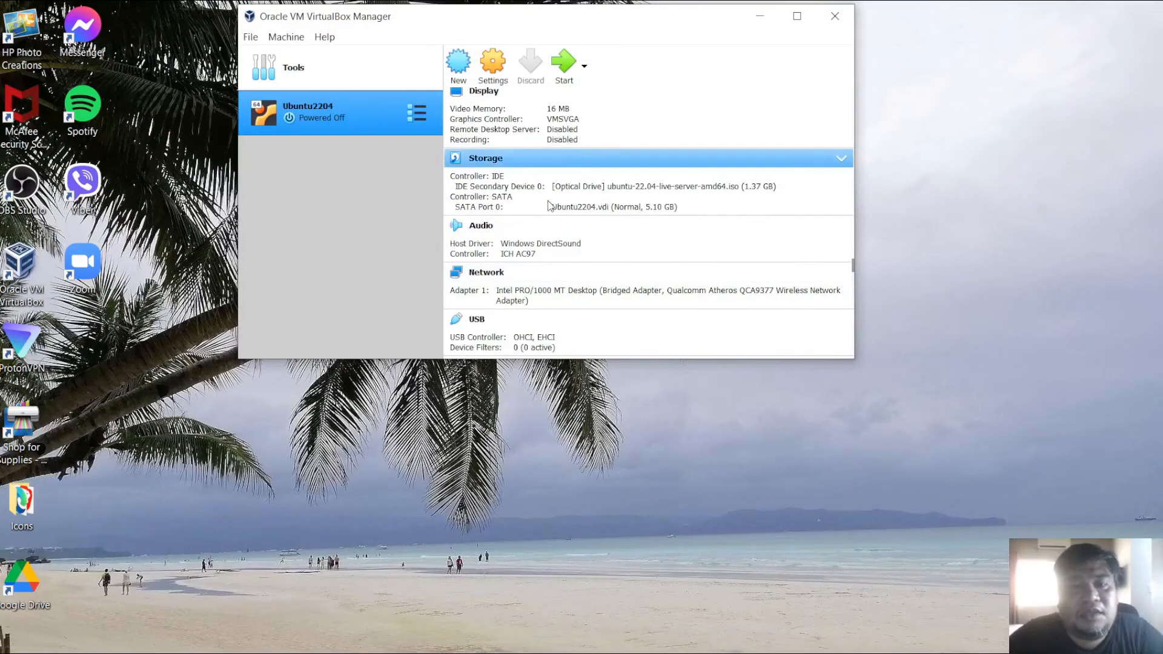
- Remove the installer ISO from the virtual machine's IDE optical drive
{"action": "left_click", "coordinate": [486, 159]}
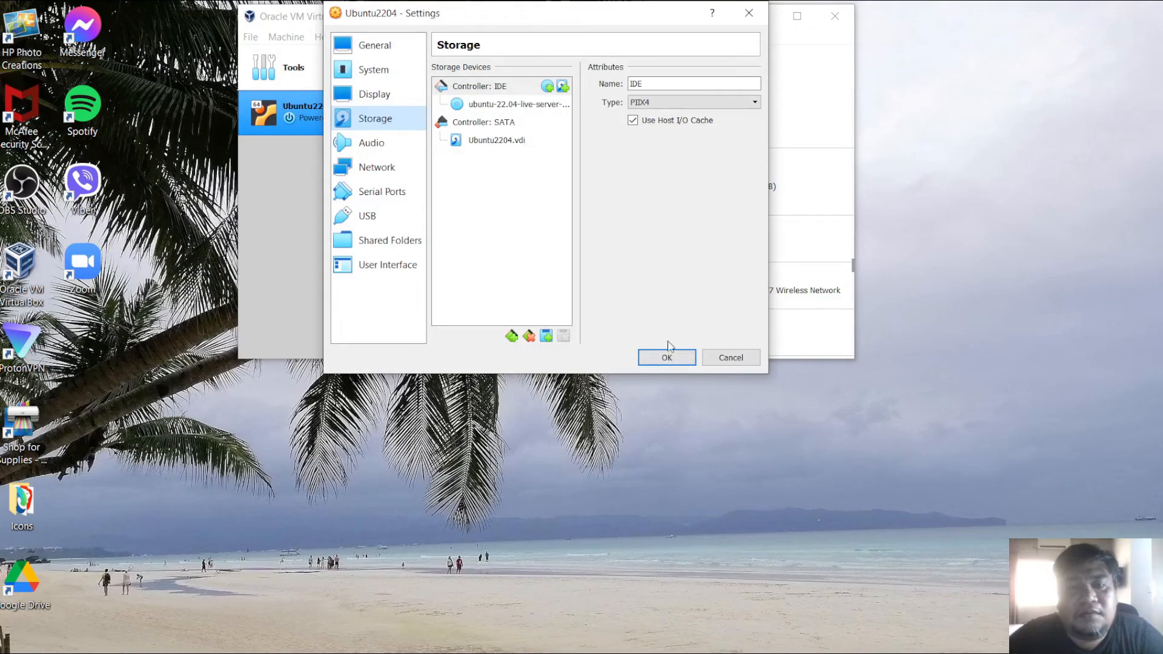
{"action": "left_click", "coordinate": [731, 358]}
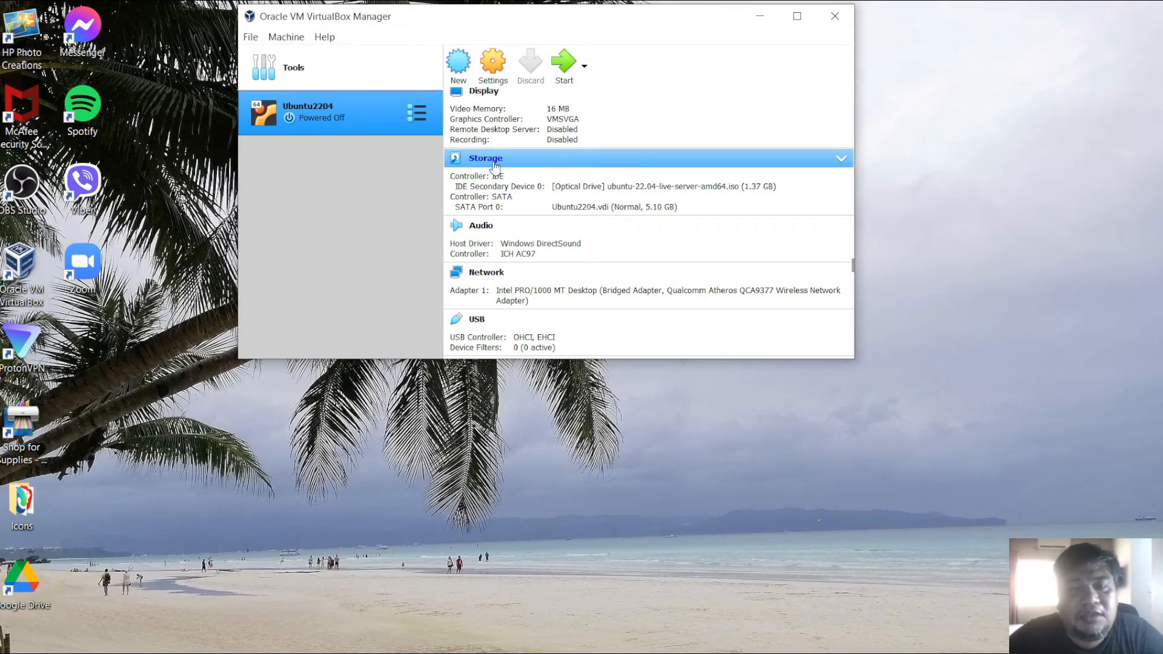
{"action": "left_click", "coordinate": [597, 188]}
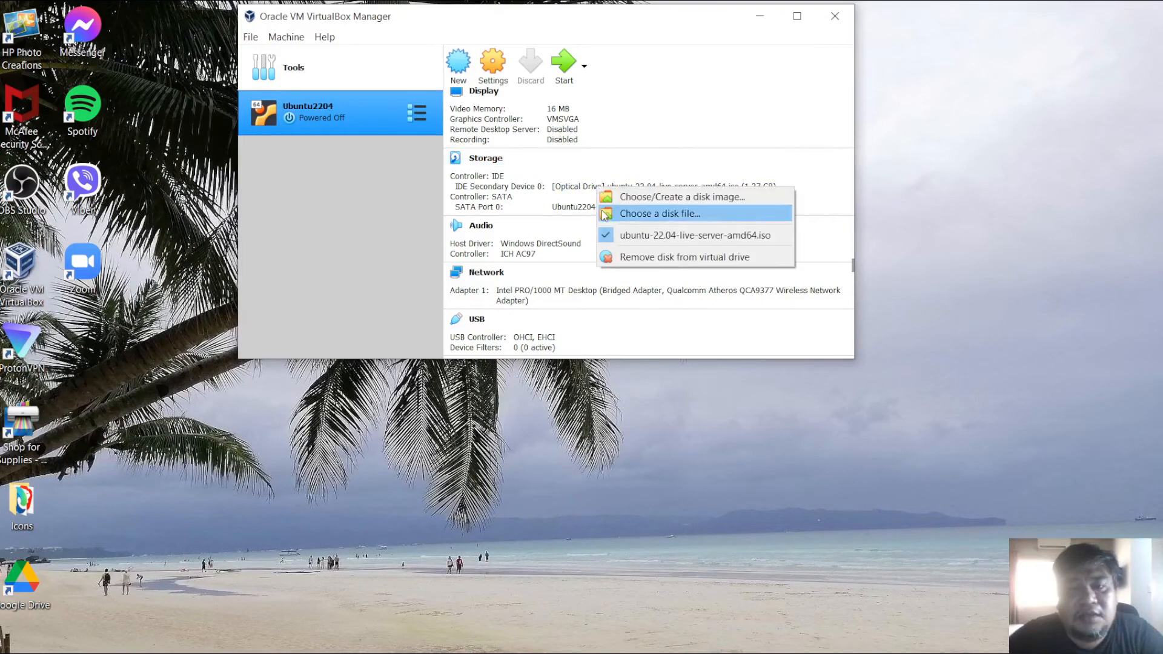
{"action": "left_click", "coordinate": [635, 261]}
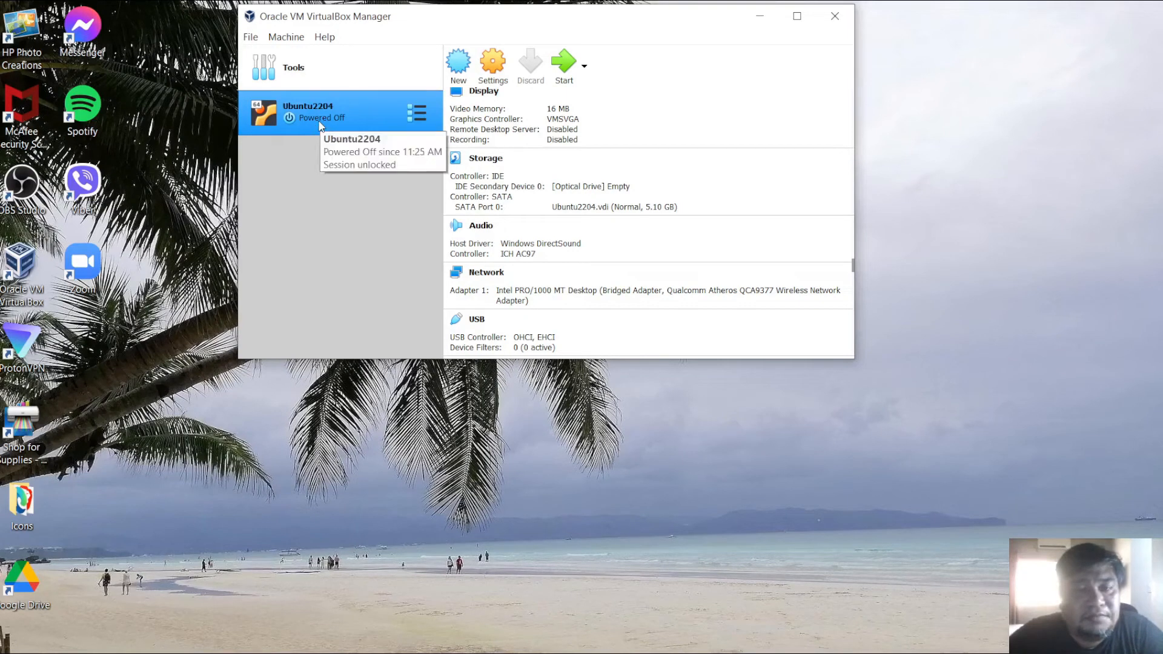
- Start the virtual machine so it boots the installed Ubuntu Server from its hard disk
{"action": "left_click", "coordinate": [565, 65]}
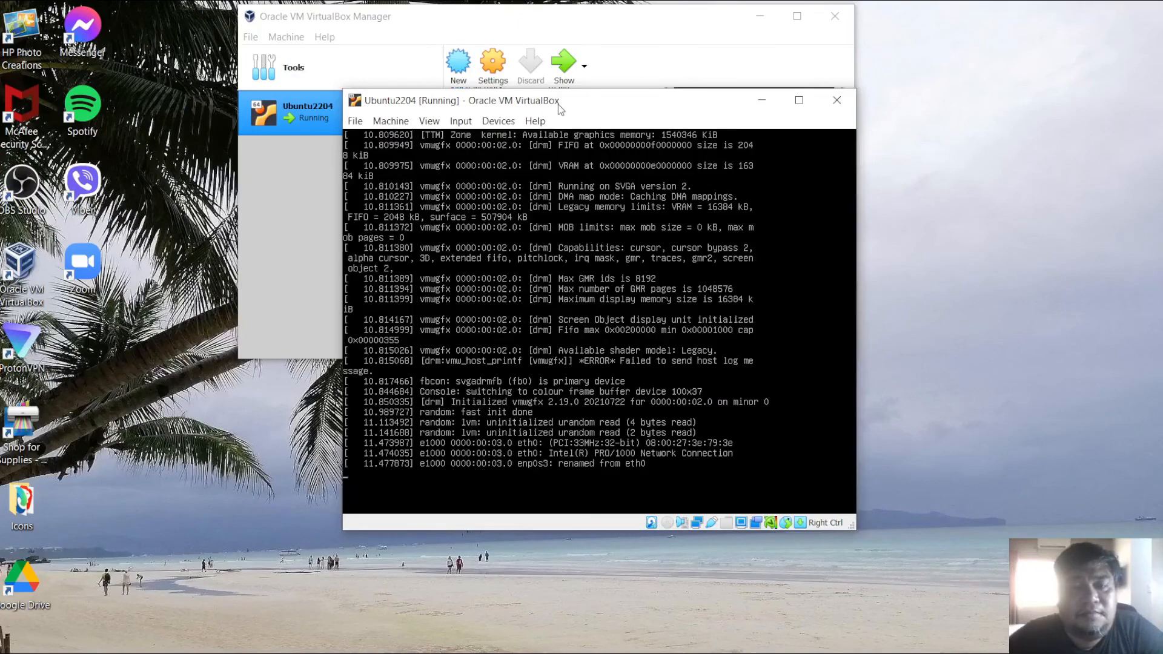
{"action": "left_click_drag", "start_coordinate": [558, 105], "coordinate": [535, 47]}
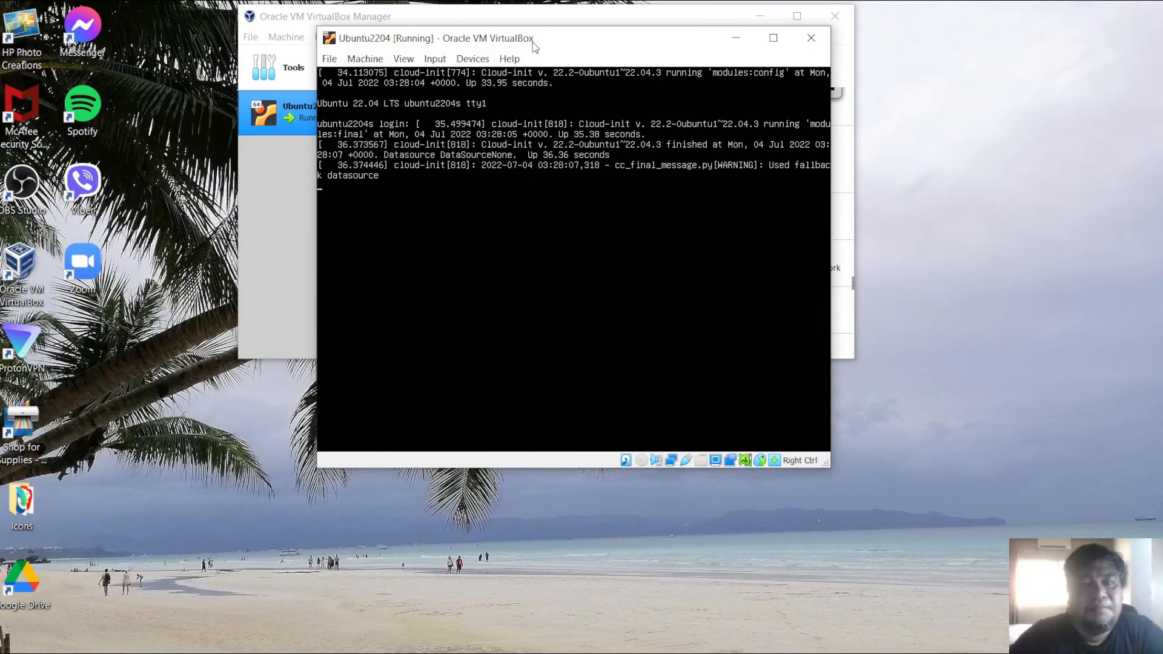
- Log in at the server's console prompt with the user account's username and password
{"action": "key", "text": "Return"}
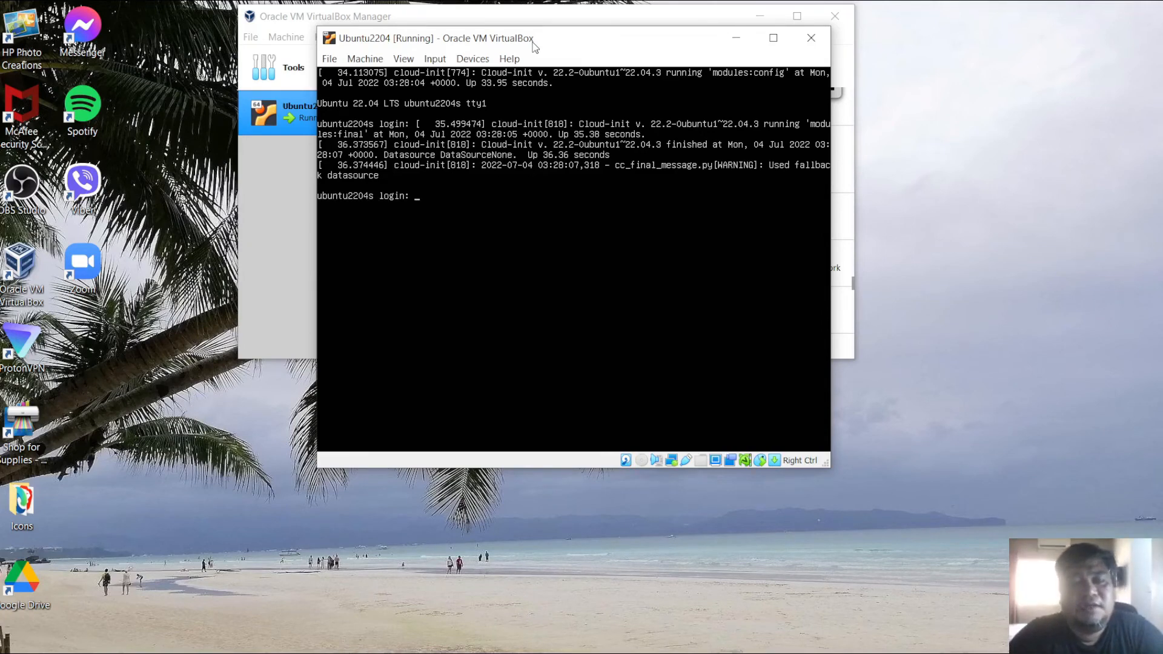
{"action": "type", "text": "romskie"}
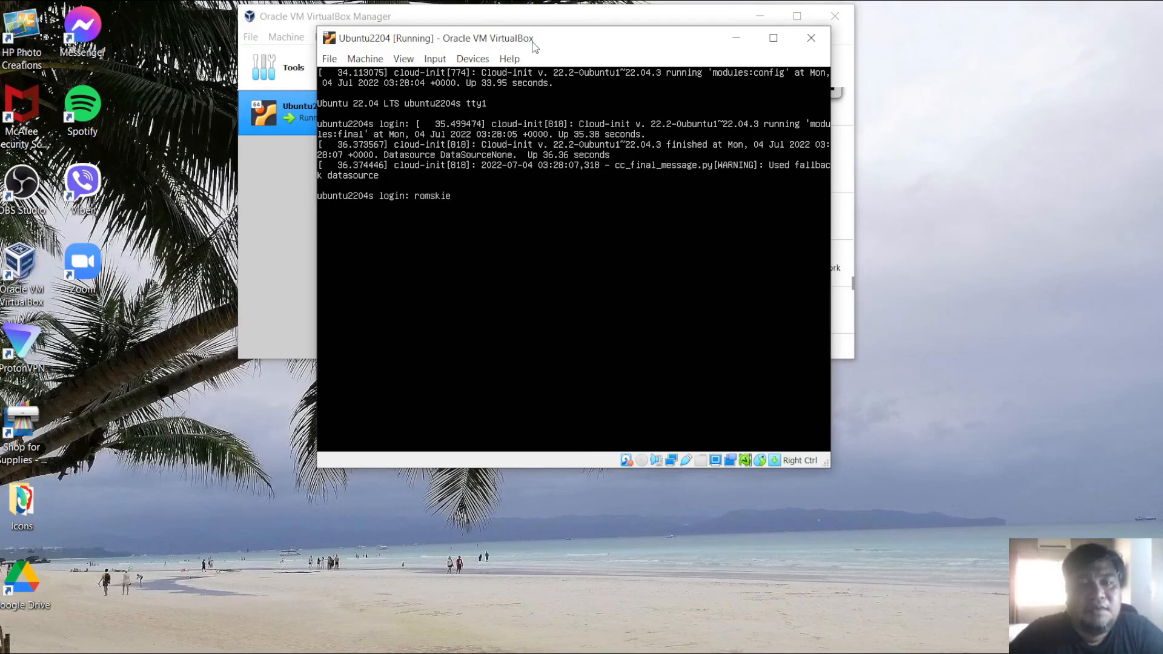
{"action": "key", "text": "Return"}
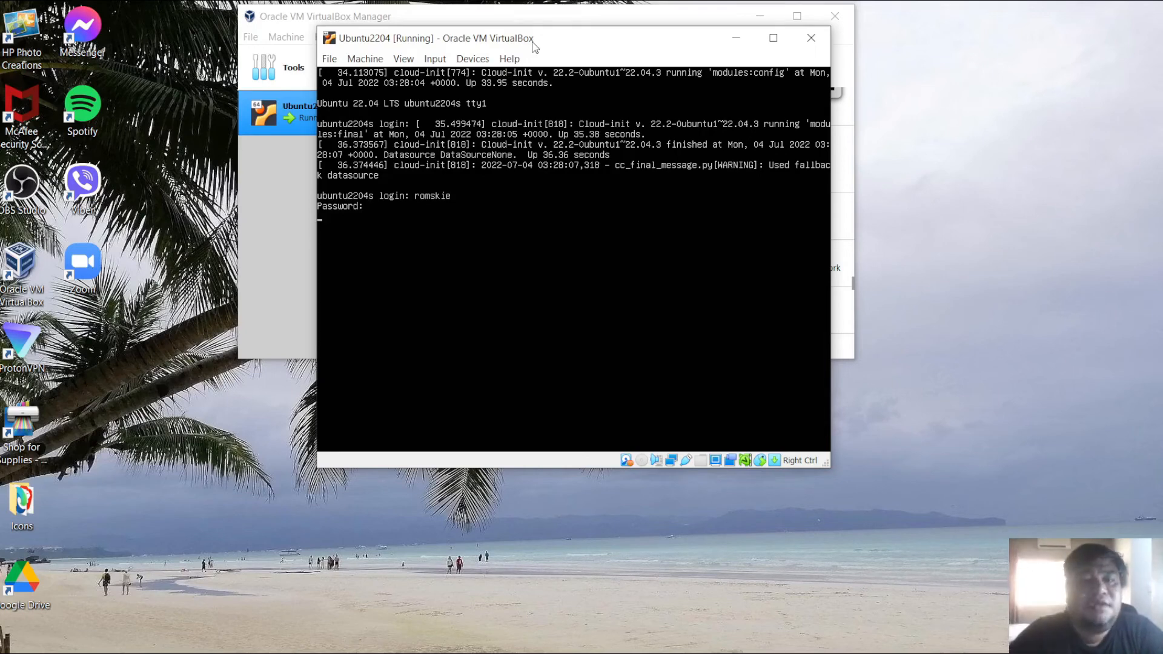
{"action": "key", "text": "Return"}
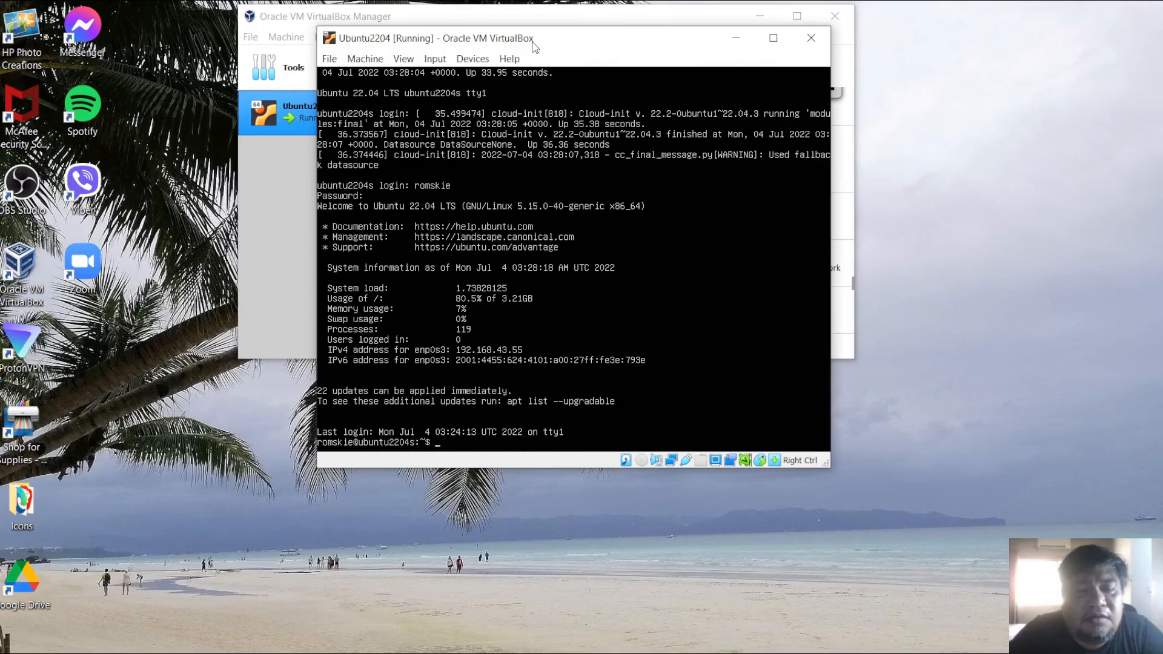
- Run uname -a to display the kernel and system information
{"action": "type", "text": "name"}
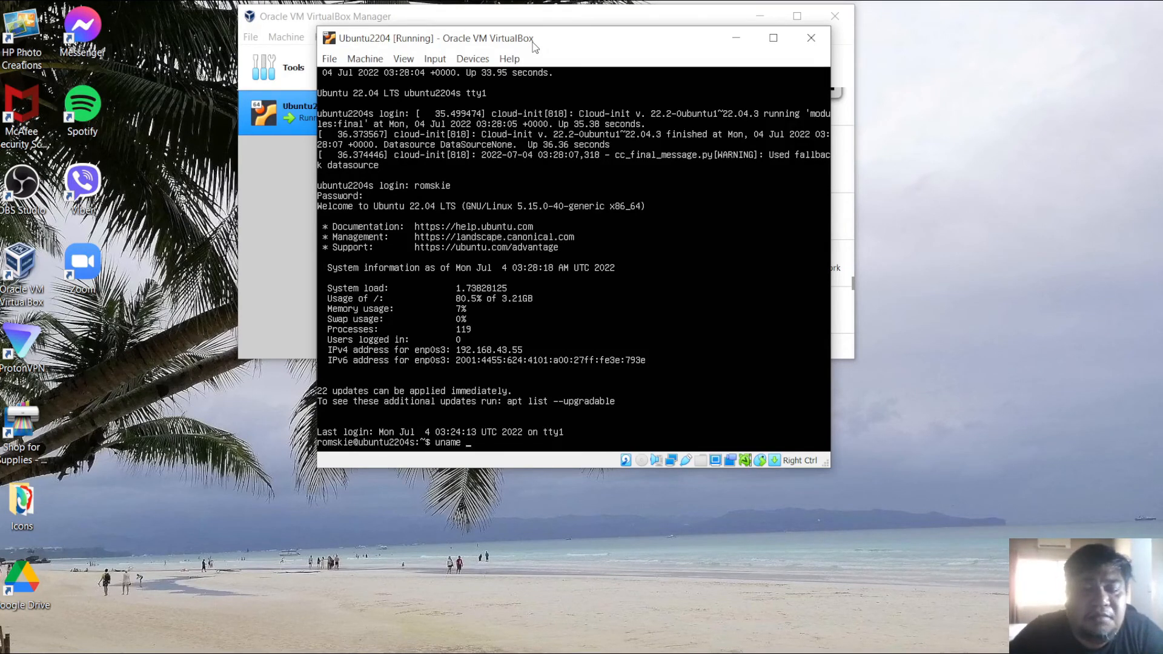
{"action": "type", "text": " -a"}
{"action": "key", "text": "Return"}
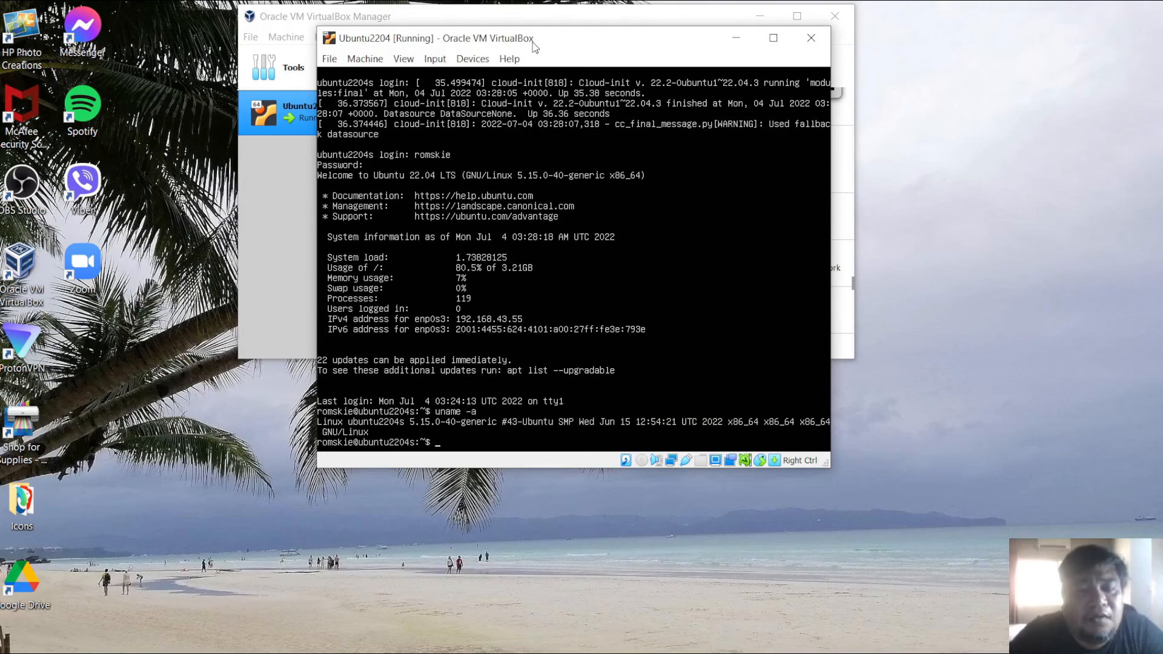